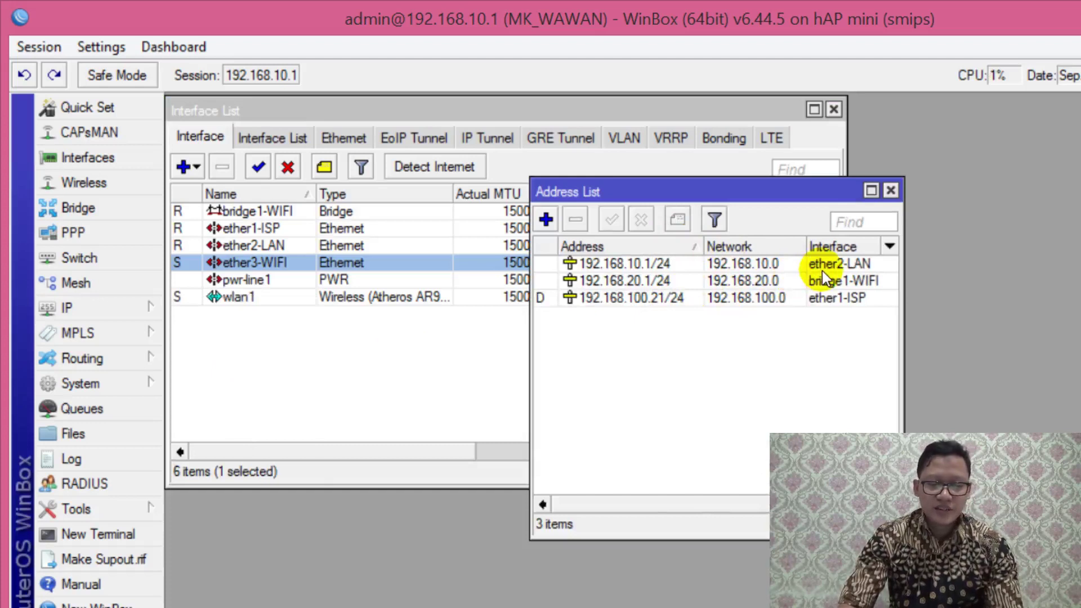
Step: Review the 192.168.10.1, 192.168.20.1 and 192.168.100.21 address entries, then close the Address List
left_click(686, 261)
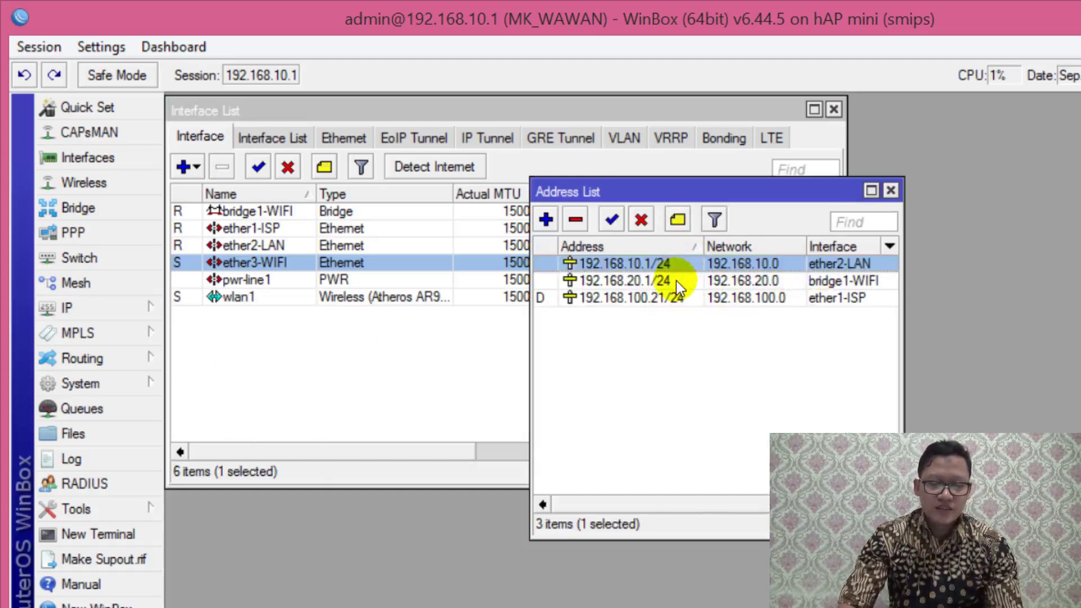
mouse_move(676, 281)
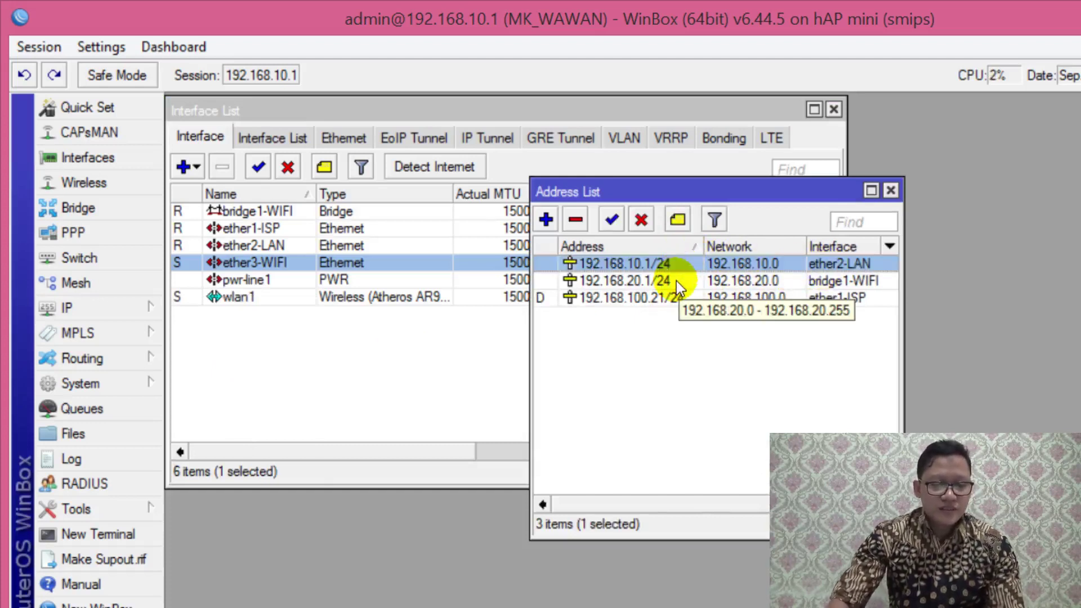
left_click(677, 281)
left_click(695, 334)
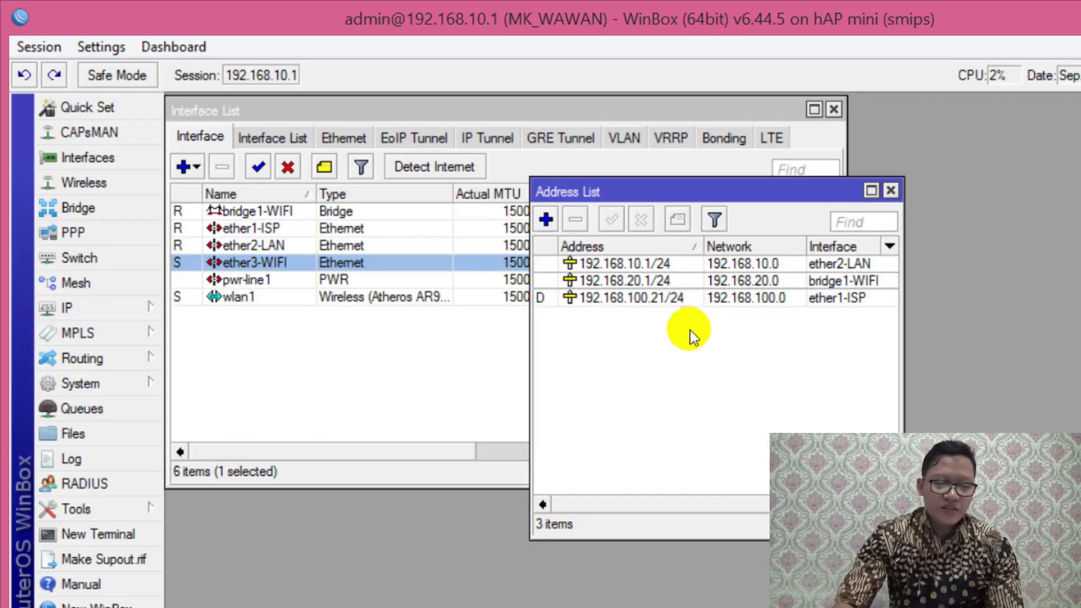
left_click(665, 300)
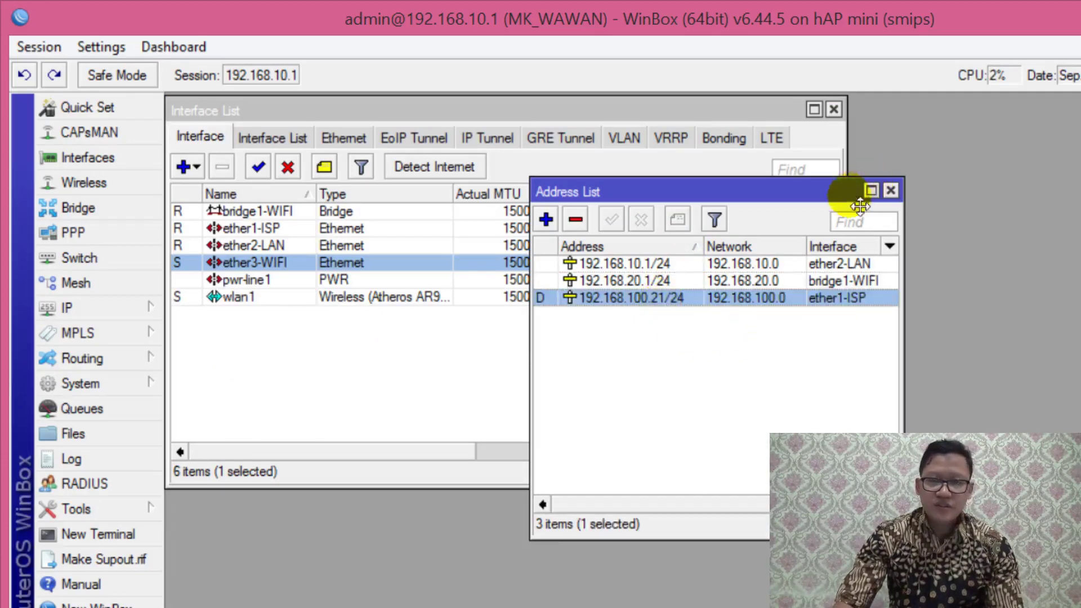
left_click_drag(860, 206, 928, 215)
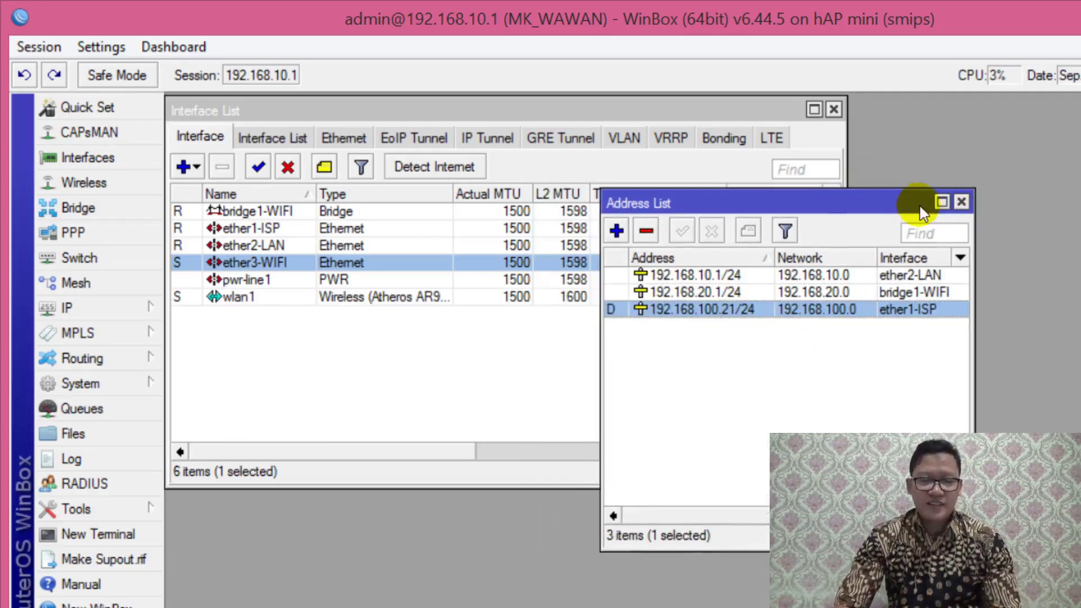
left_click(962, 201)
Step: Show the IP DHCP Server list and select dhcp2 on ether2-LAN
left_click(142, 311)
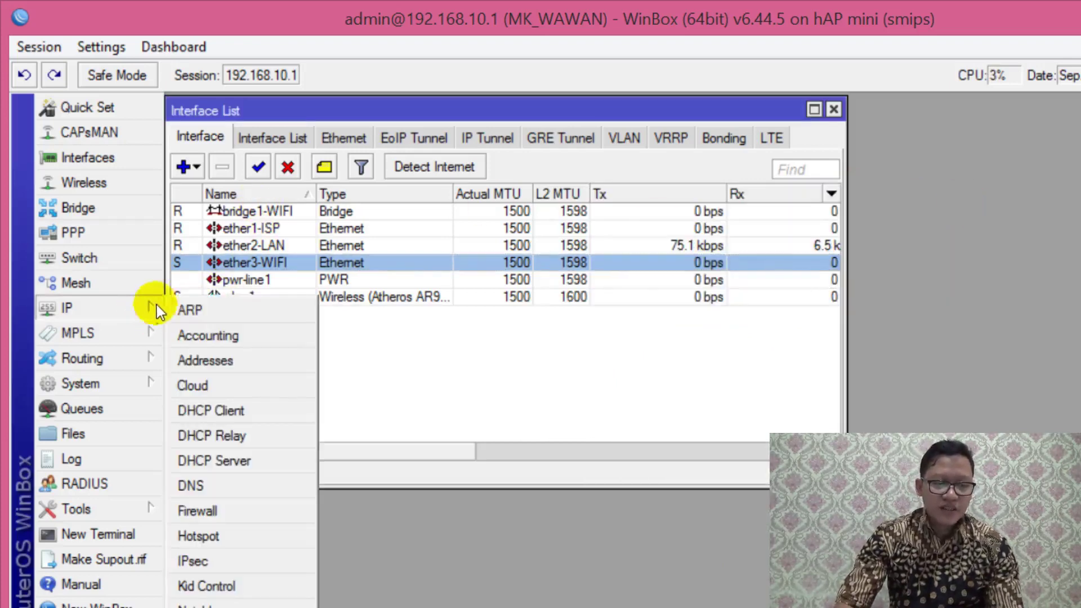
left_click(236, 459)
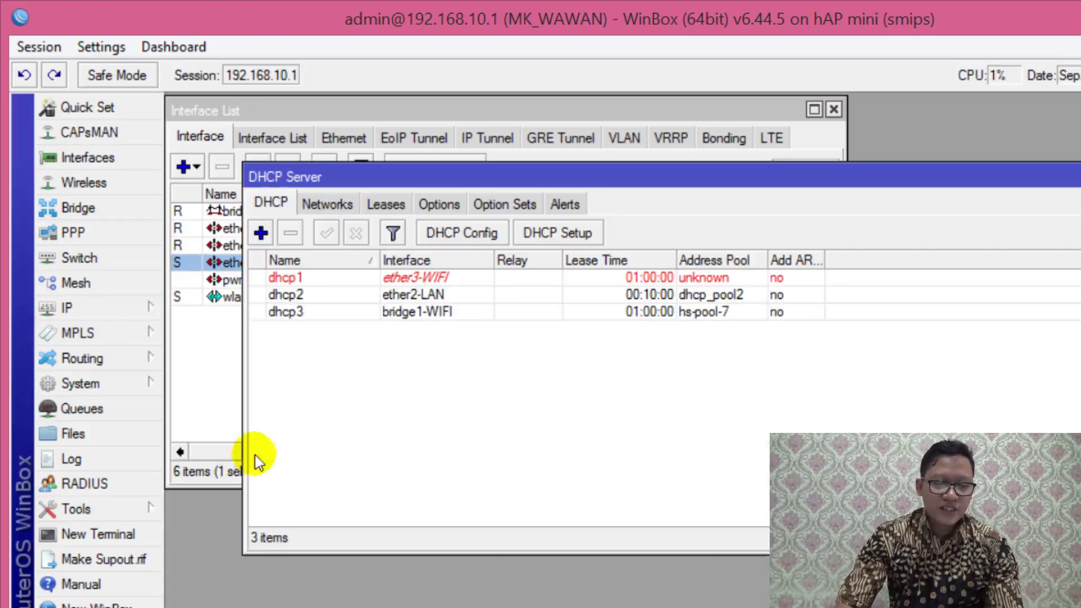
left_click(373, 297)
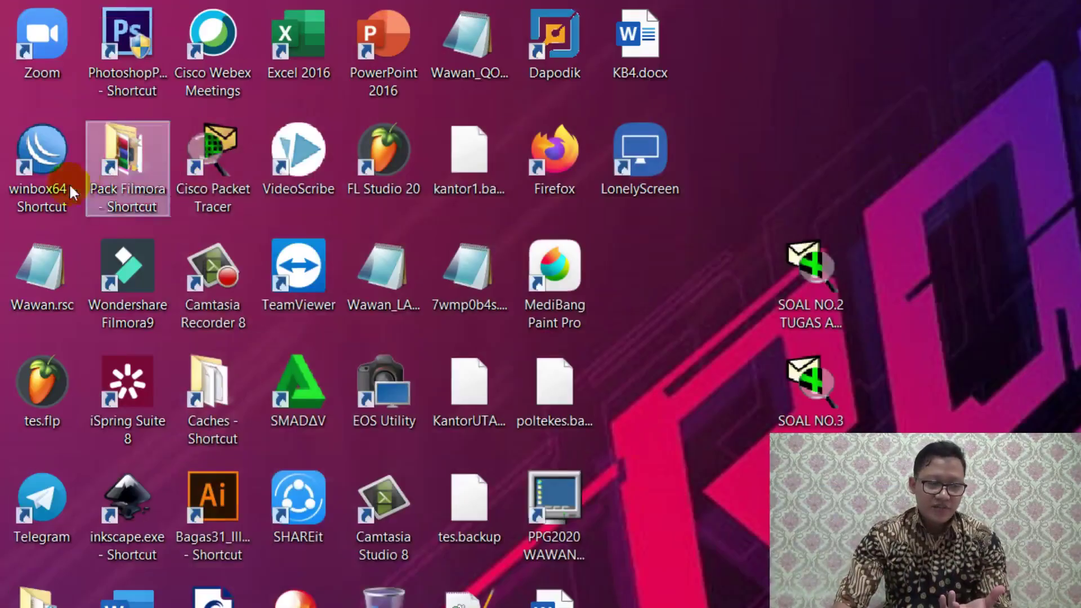
Step: Launch winbox64 and log in to the router at 192.168.10.1
double_click(66, 183)
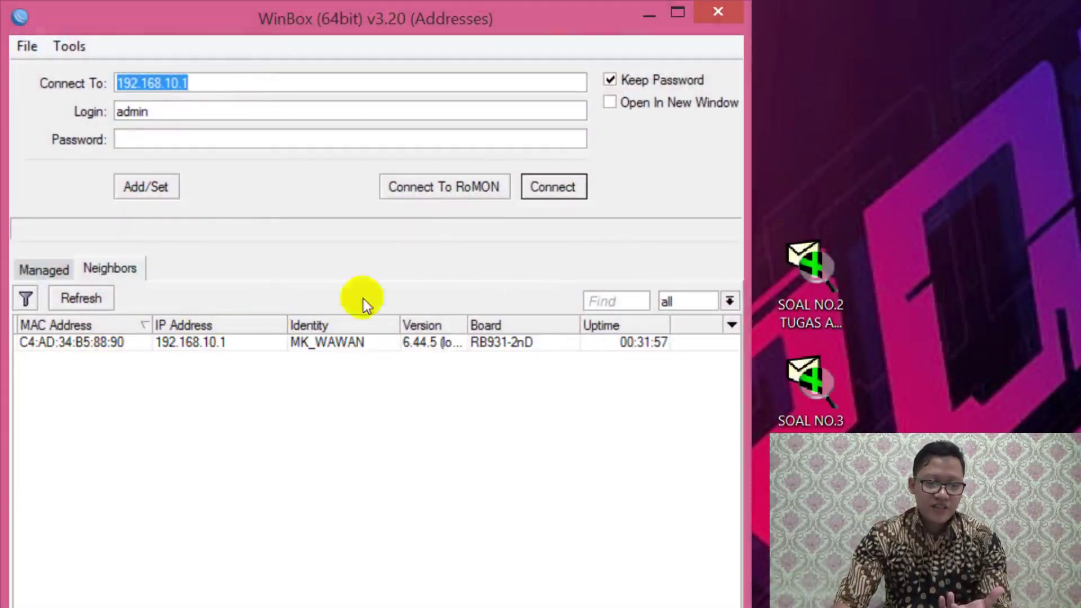
left_click(224, 140)
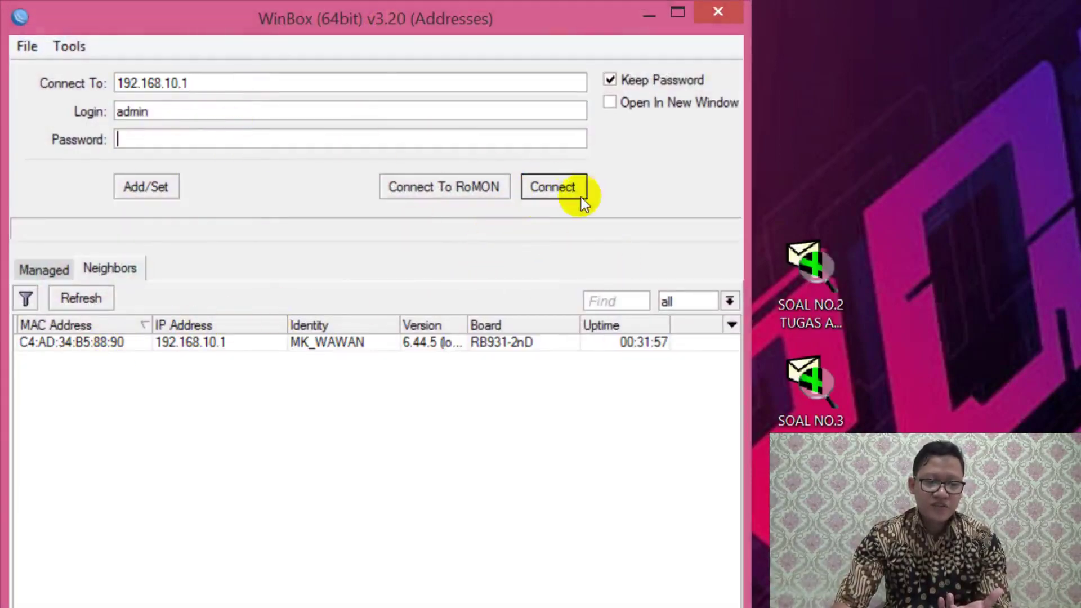
left_click(560, 192)
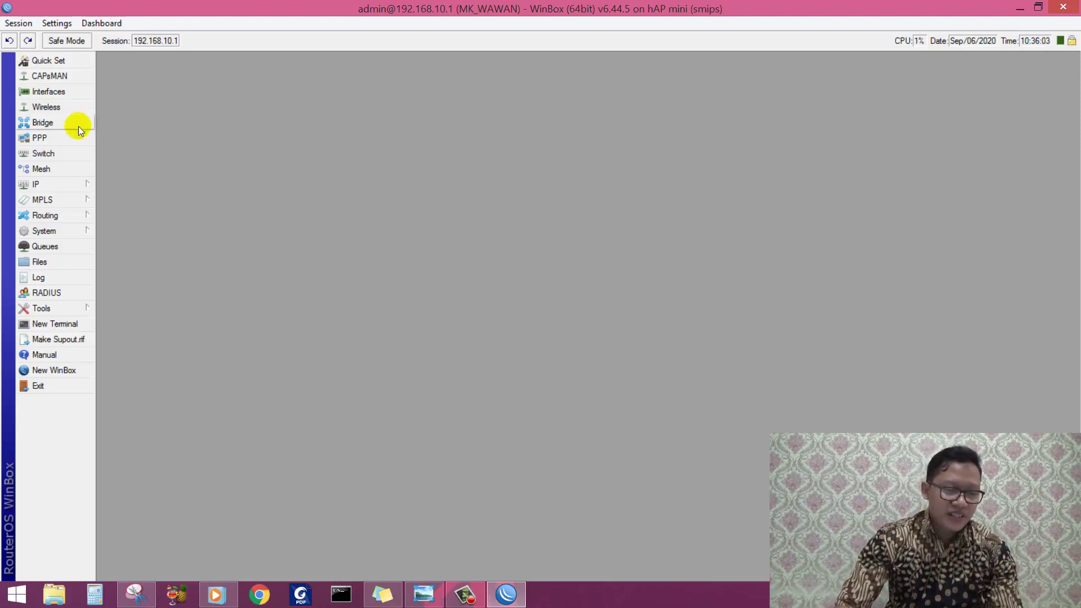
Step: Open the admin user's properties from the System user list
left_click(81, 235)
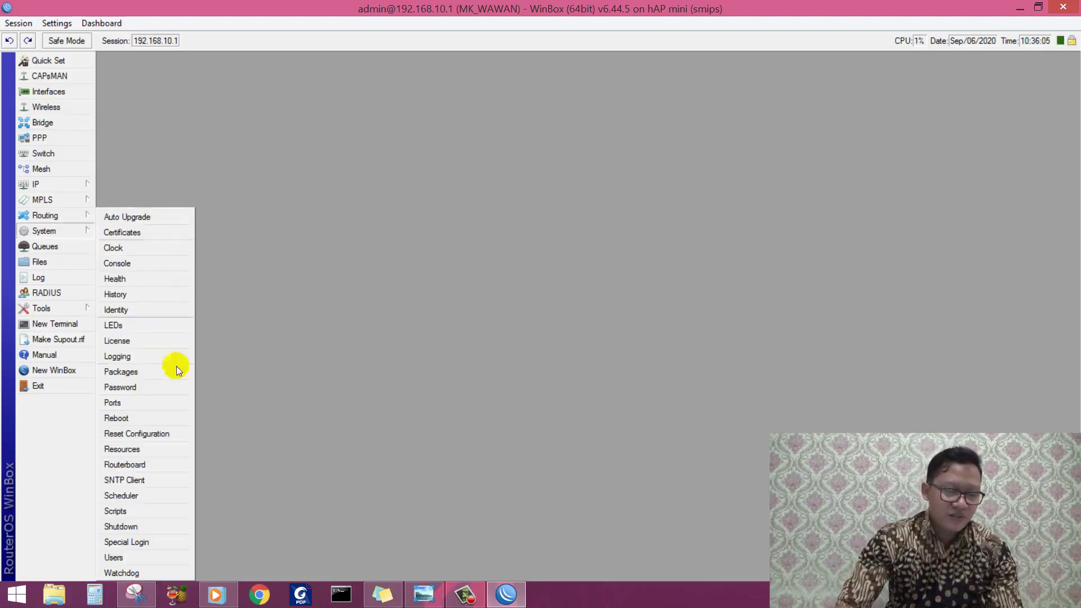
left_click(135, 557)
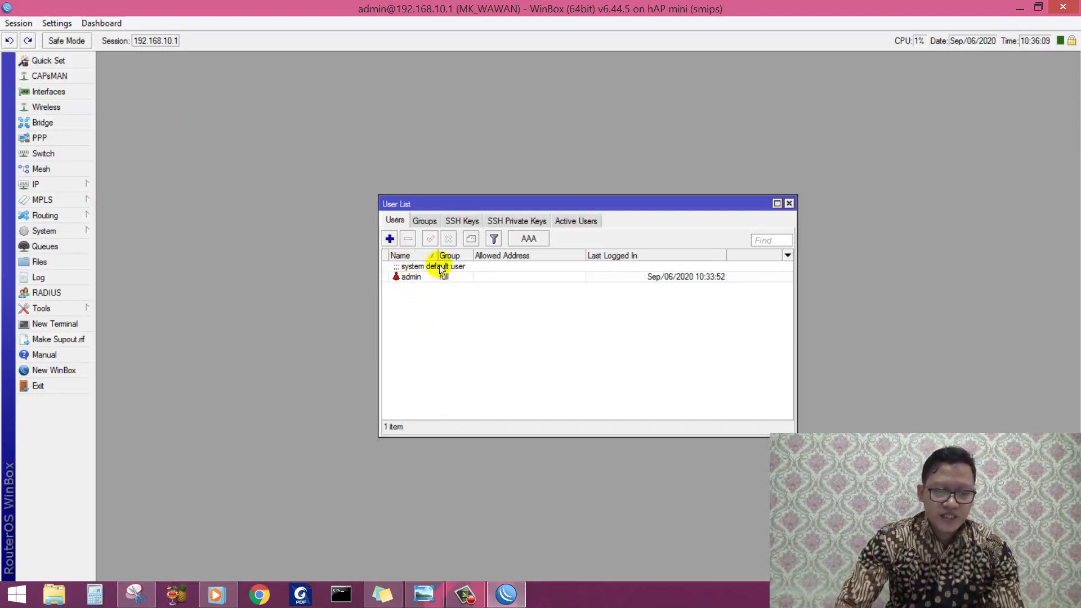
left_click(425, 278)
double_click(425, 278)
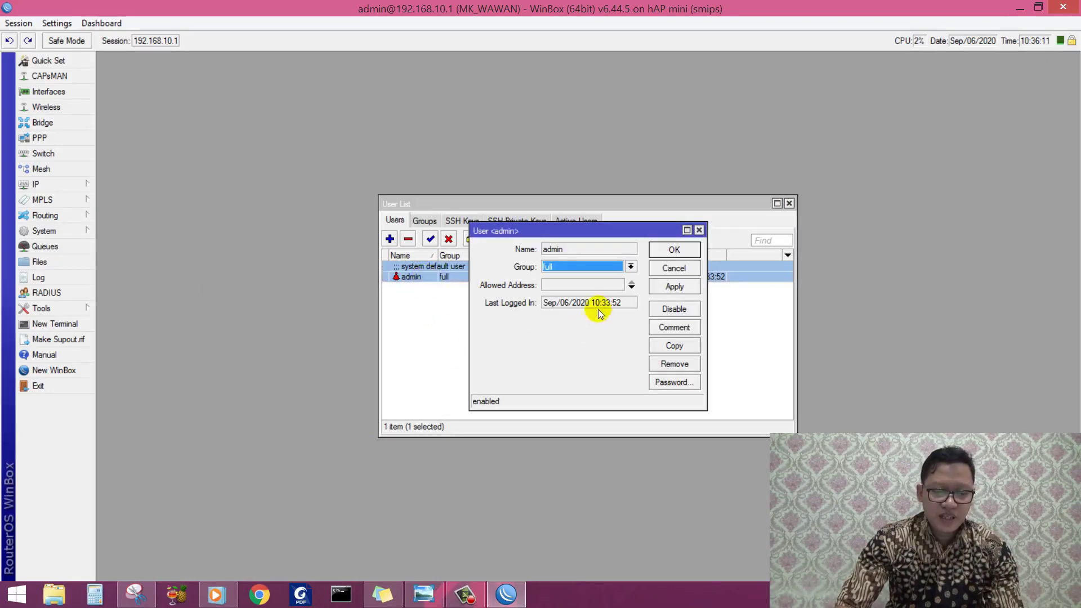
Step: Set and confirm a new admin password, then close the user list and WinBox
left_click(679, 382)
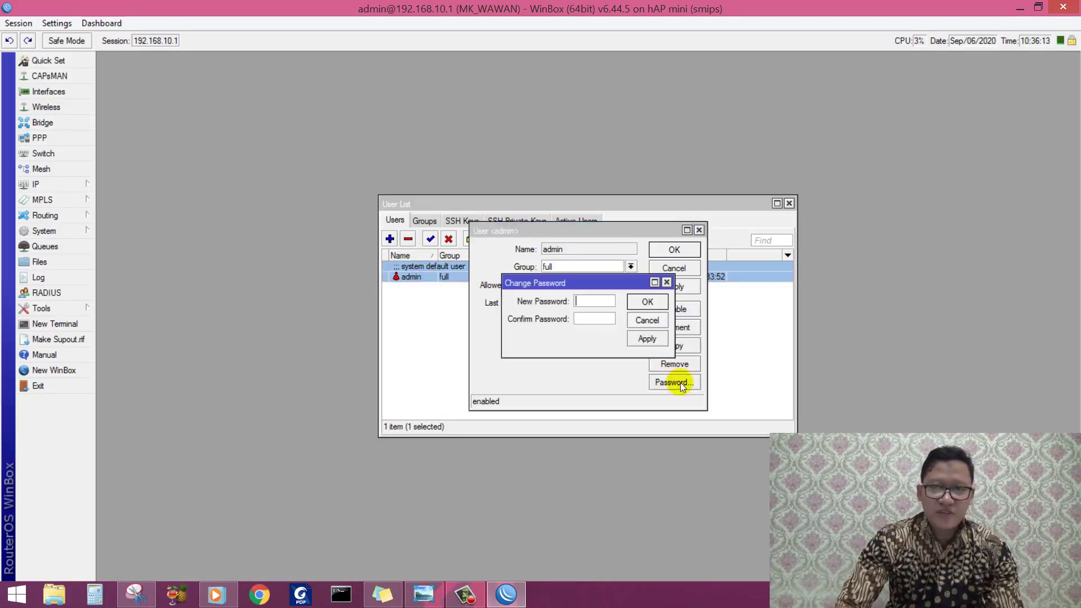
left_click(596, 320)
type("**")
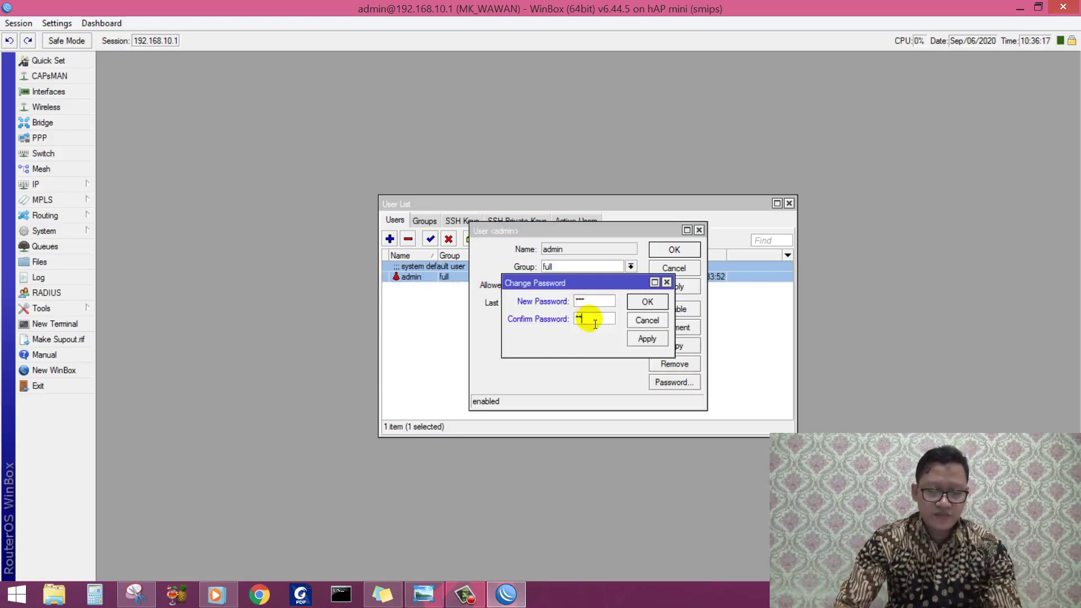
type("*")
left_click(651, 341)
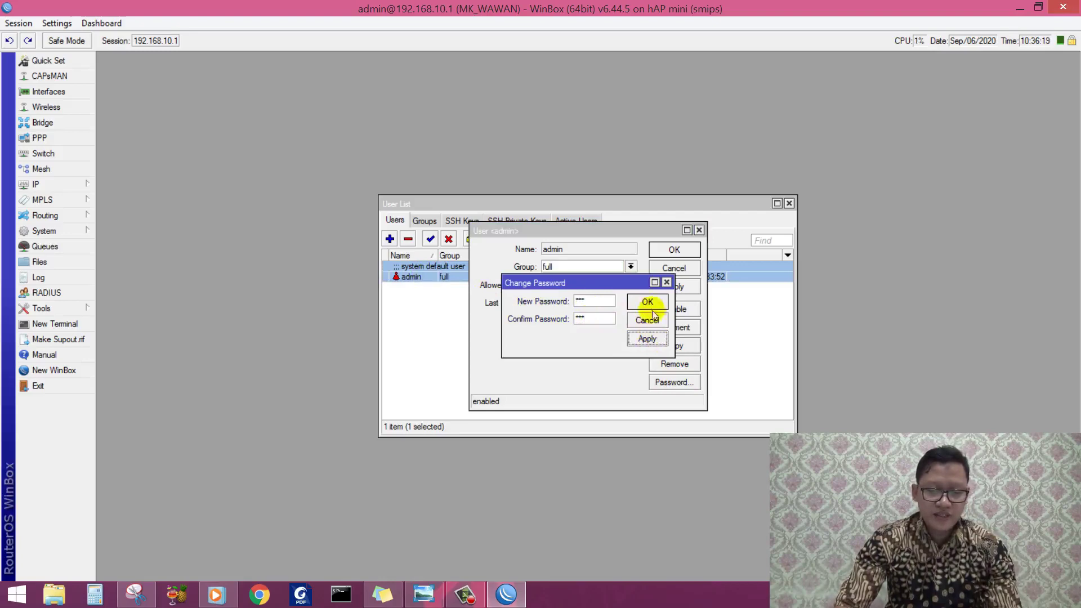
left_click(650, 304)
left_click(676, 250)
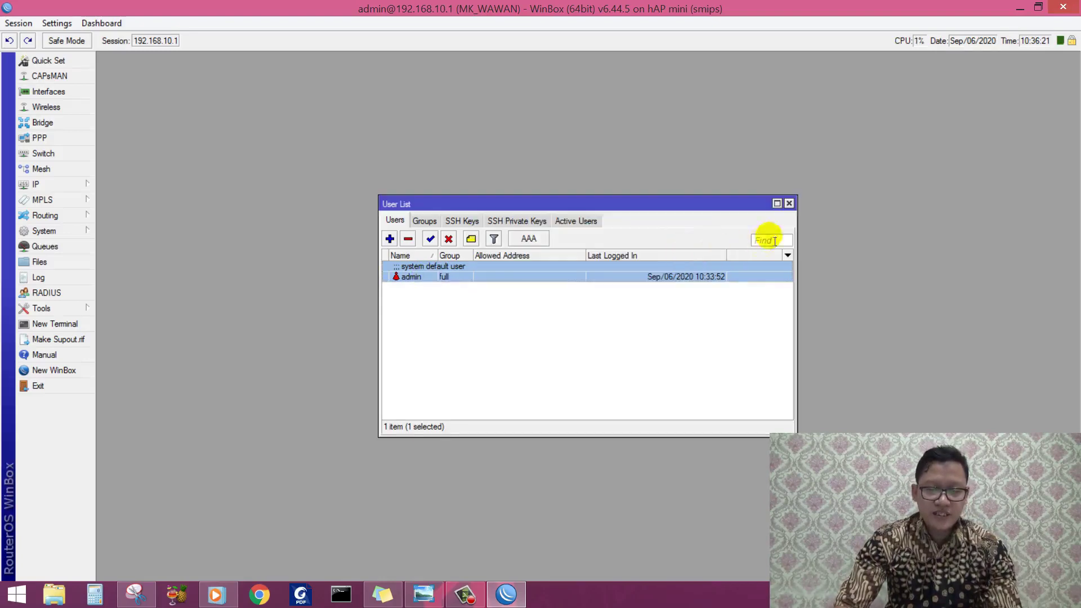
left_click(789, 203)
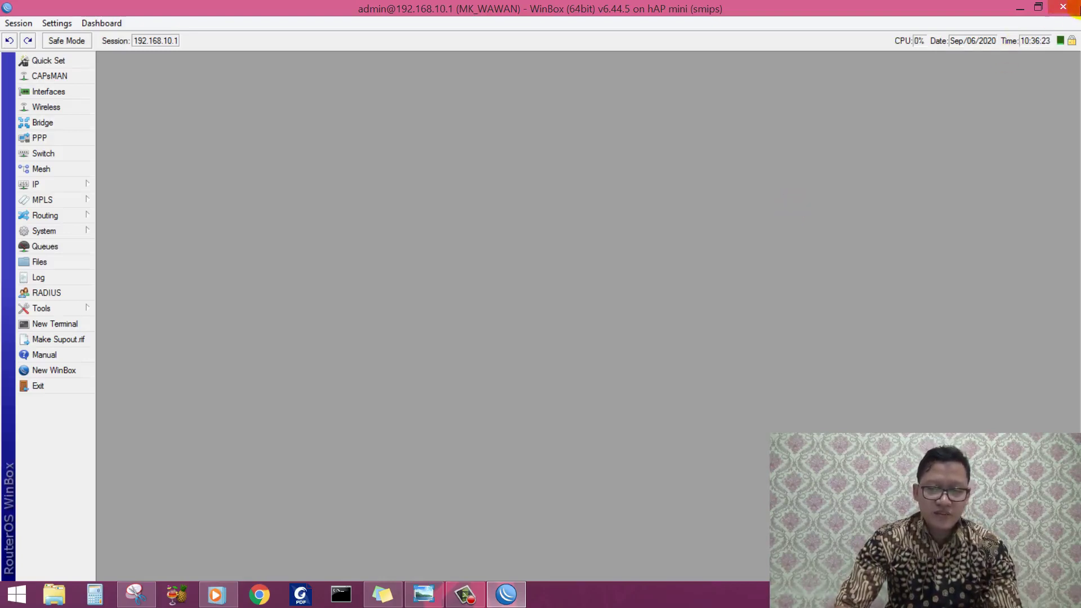
left_click(1063, 6)
Step: Relaunch WinBox and try an empty-password login, which the router rejects
double_click(38, 134)
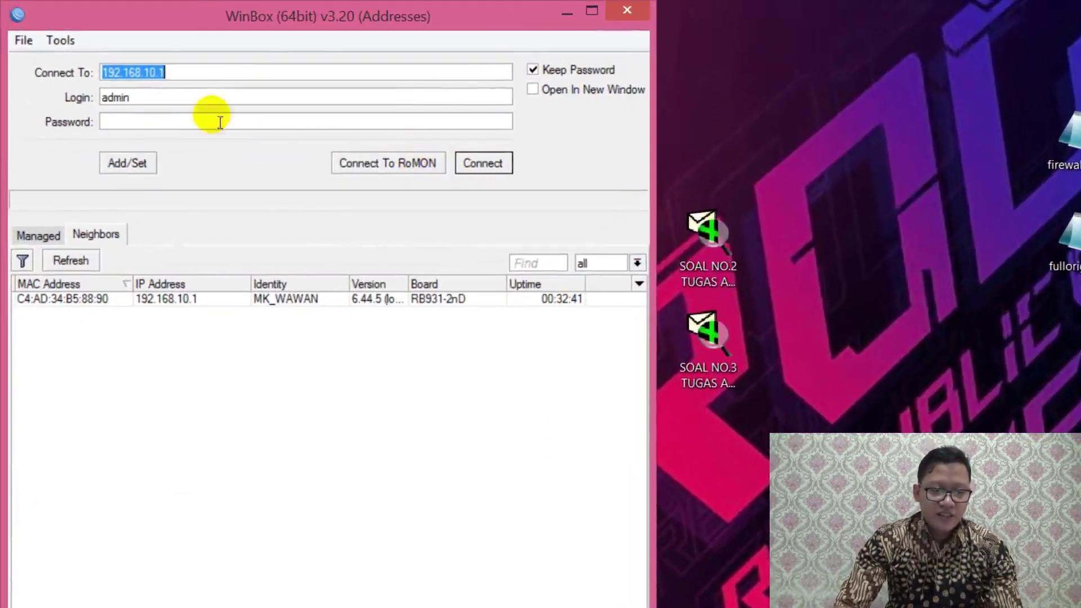
left_click(193, 122)
left_click(484, 164)
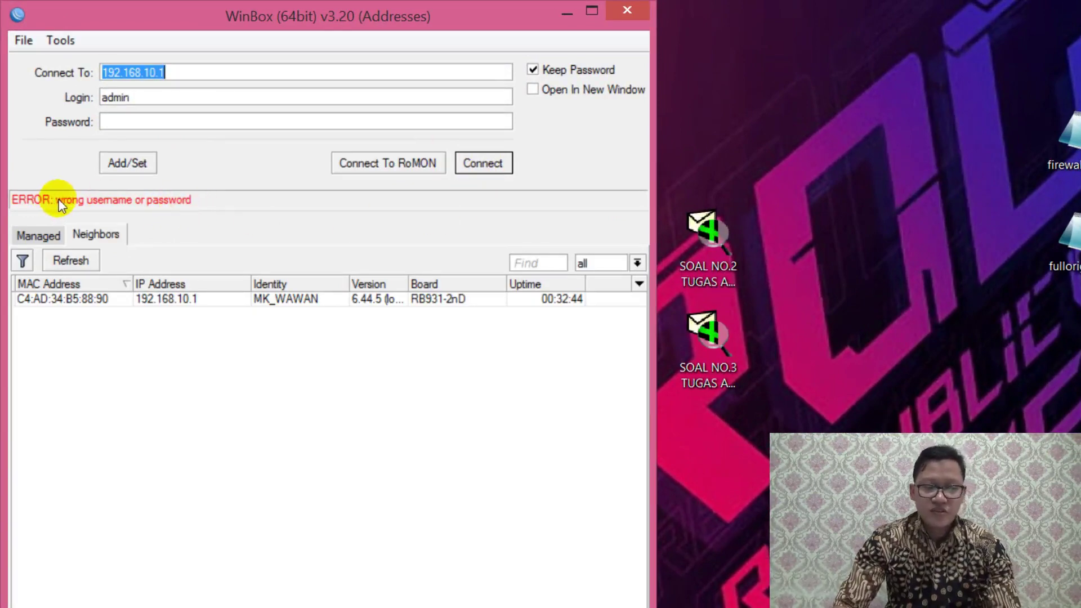
Step: Log in to 192.168.10.1 with the new admin password
left_click(198, 125)
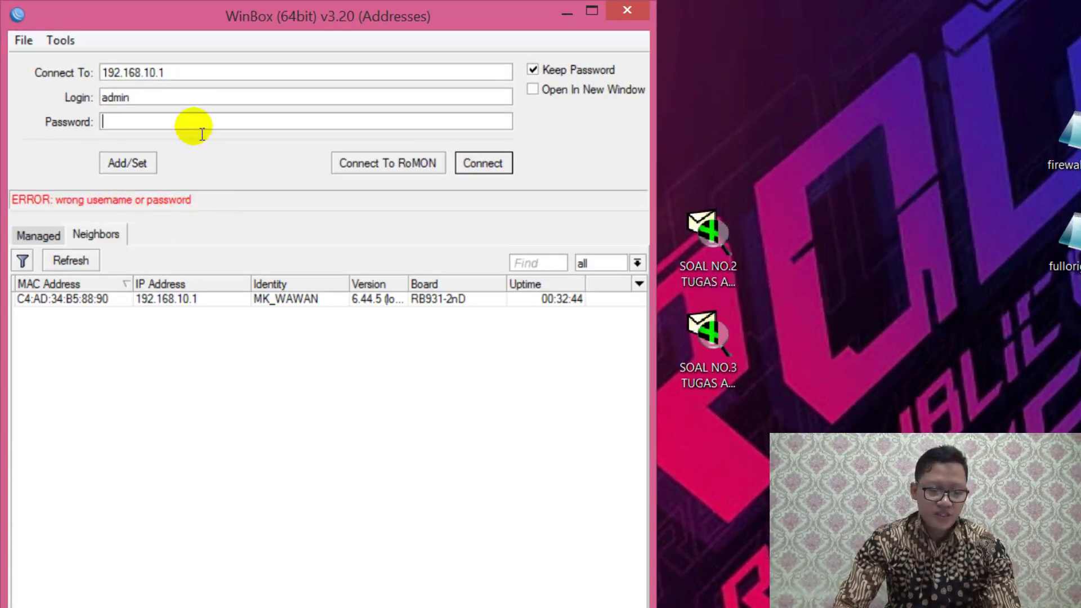
type("***")
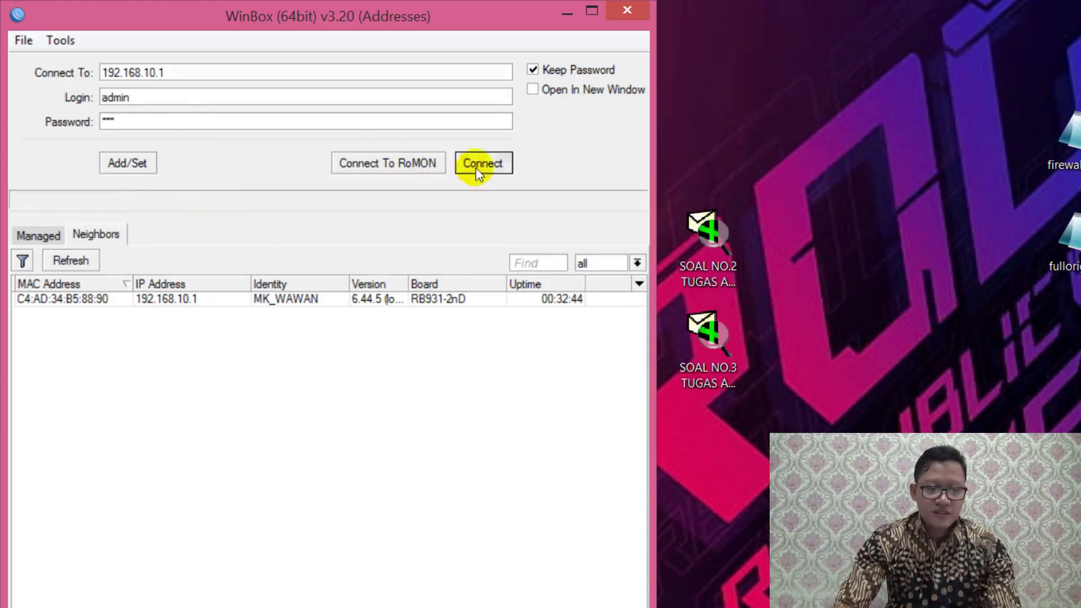
left_click(479, 165)
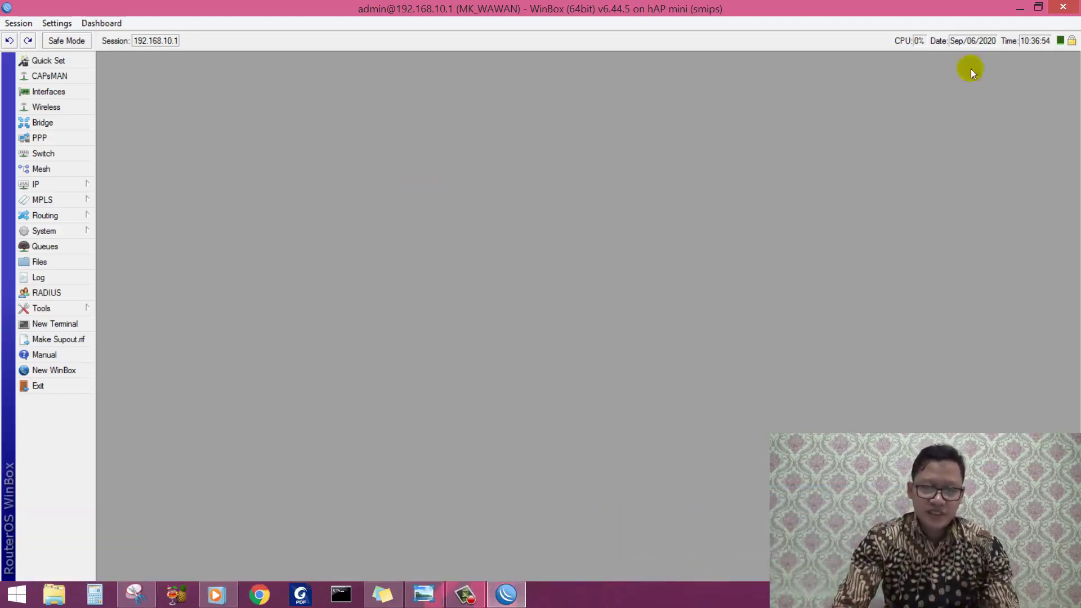
left_click(1062, 6)
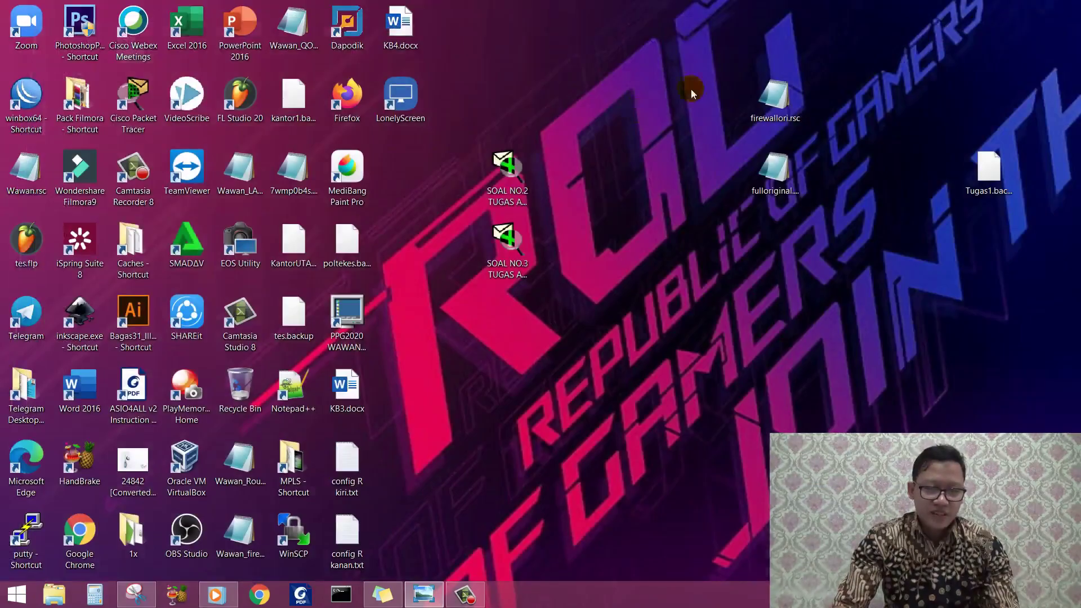
double_click(29, 129)
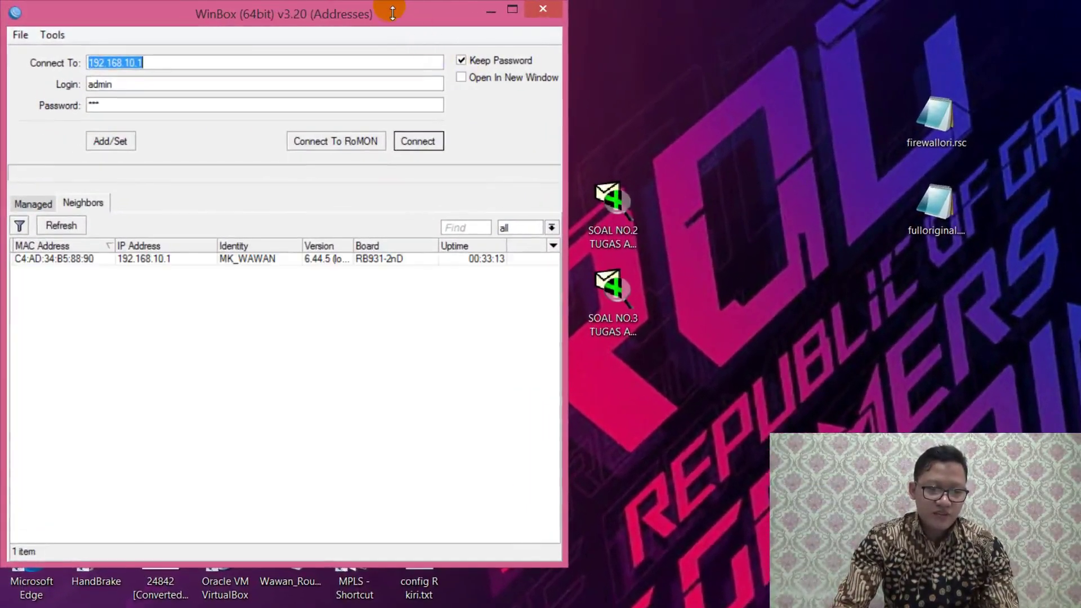
mouse_move(391, 18)
left_mouse_down()
mouse_move(714, 96)
mouse_move(725, 83)
left_mouse_up()
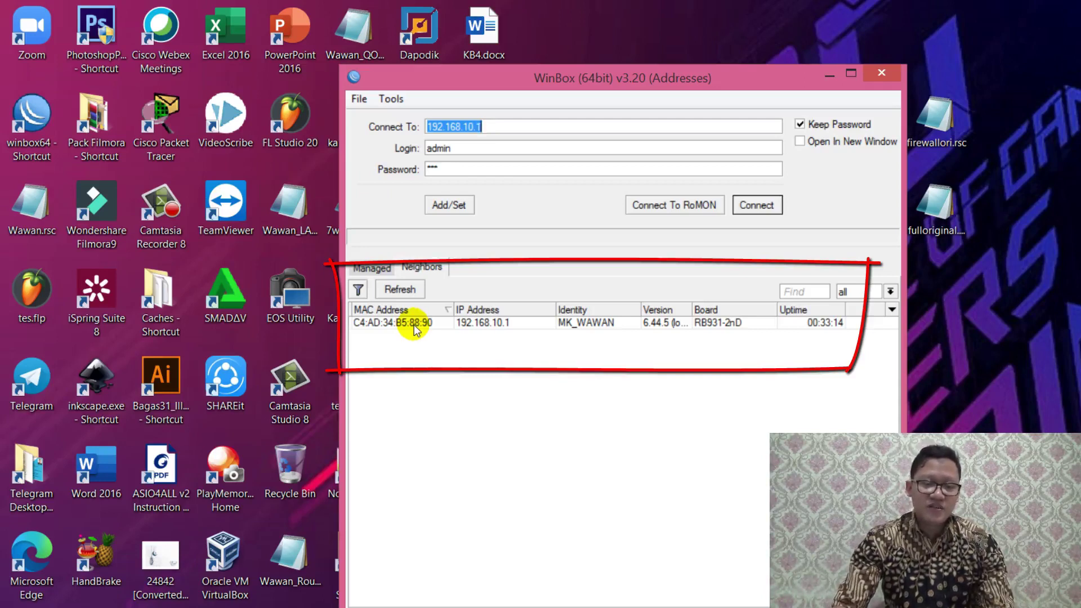
left_click(414, 325)
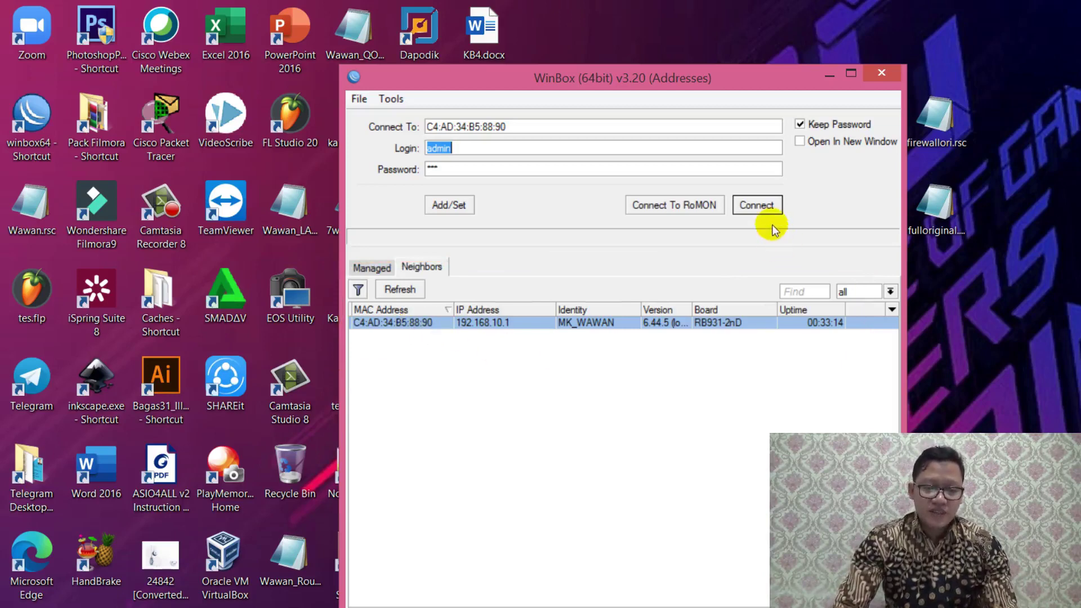
left_click(755, 203)
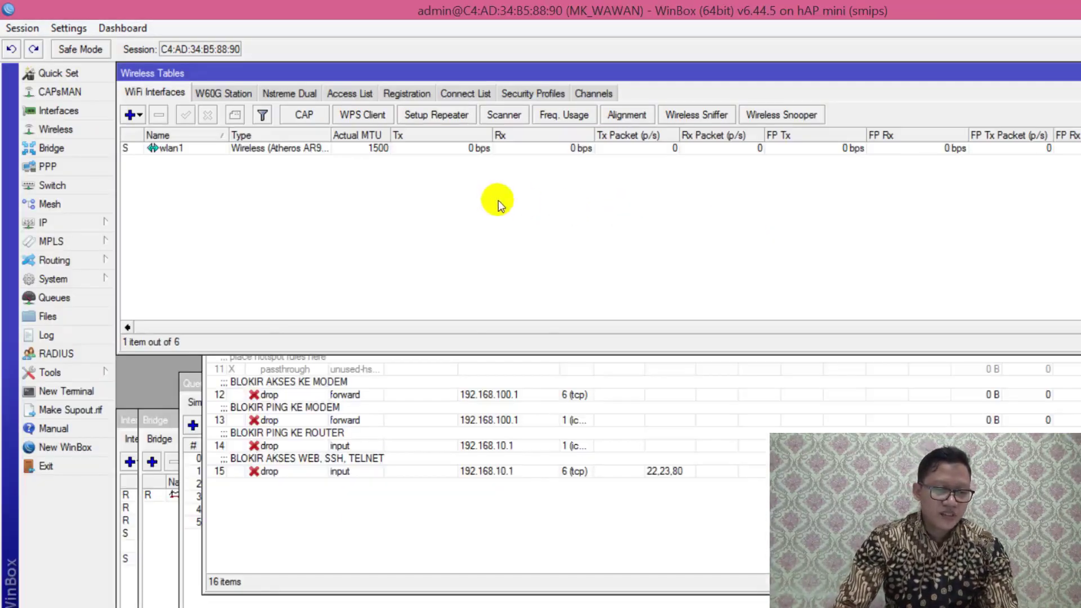
Step: Open the IP Neighbor List and move it to the centre of the screen
left_click(97, 224)
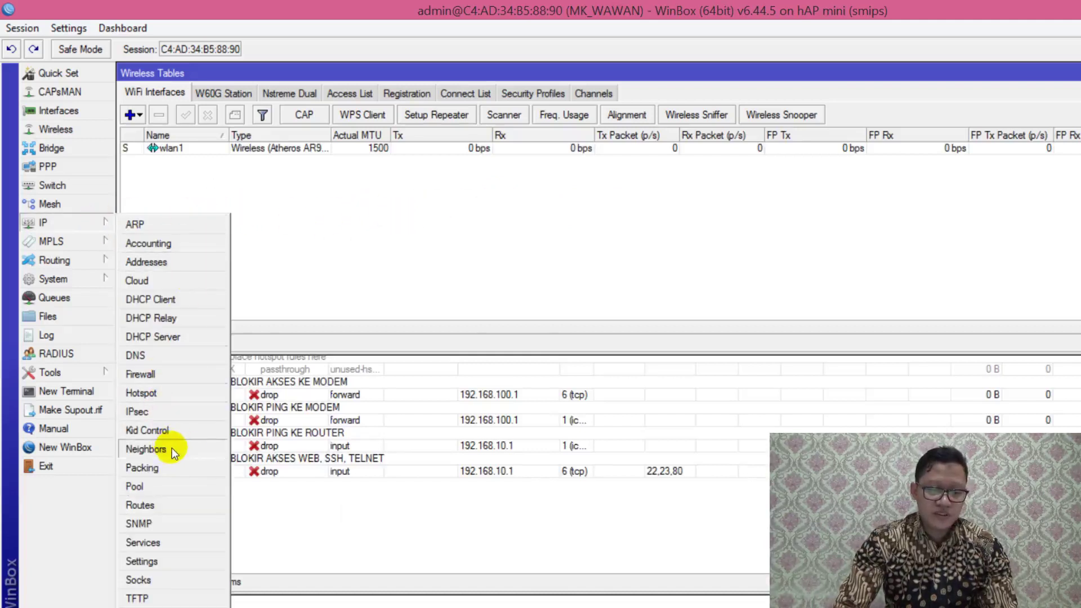
left_click(146, 449)
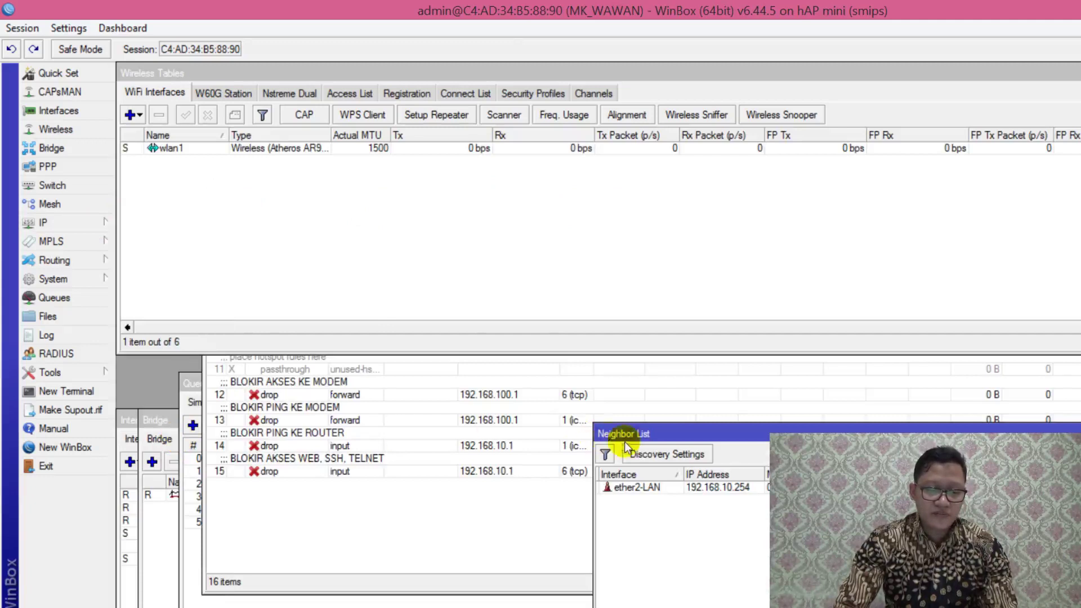
left_click_drag(717, 432, 492, 217)
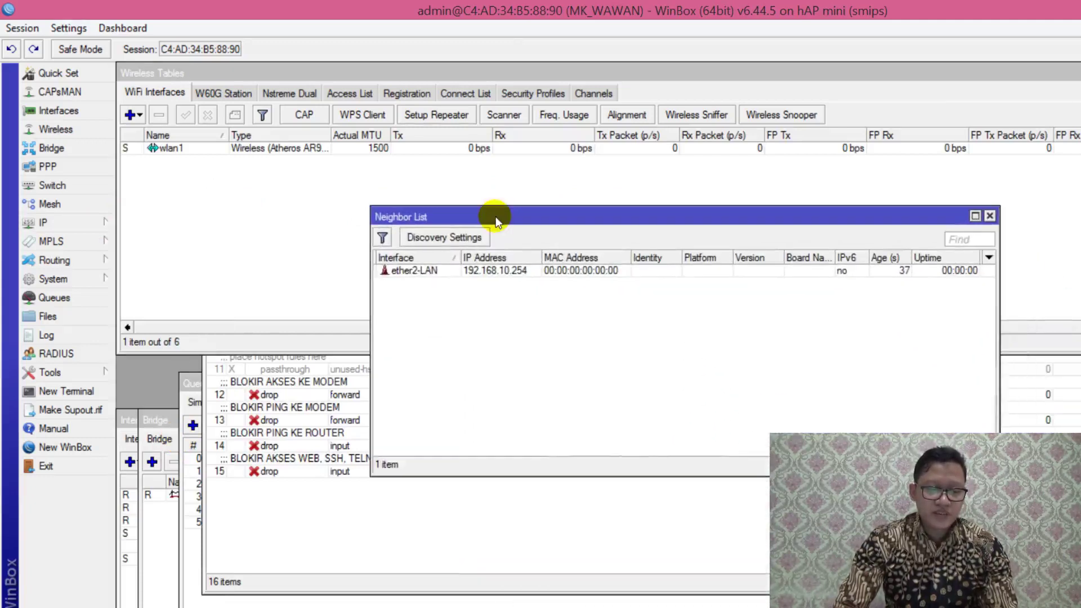
Step: Set the neighbor discovery interface to none and apply it
left_click(438, 239)
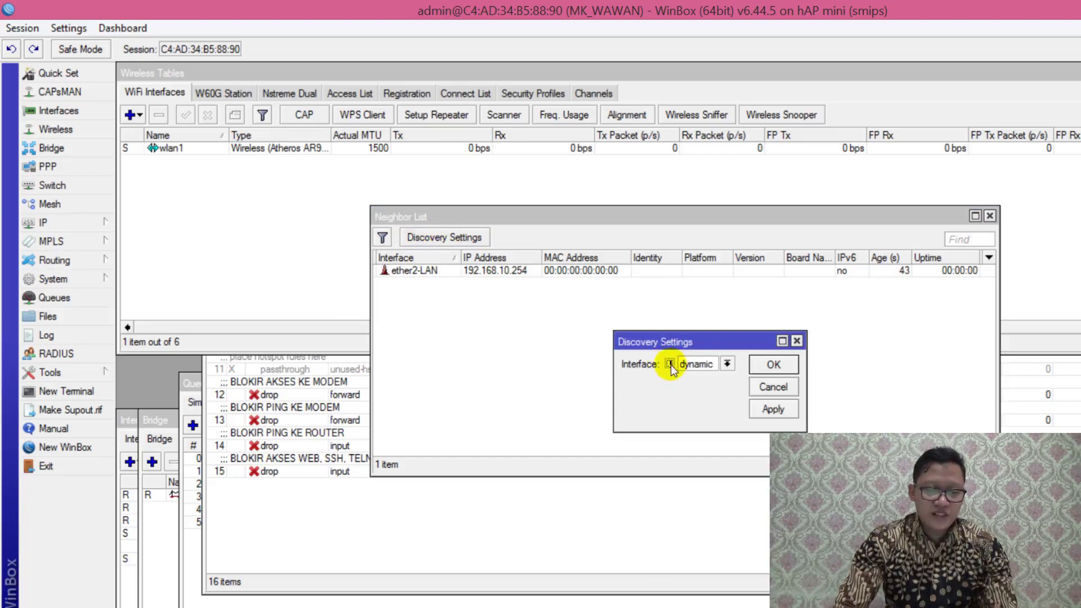
left_click(712, 364)
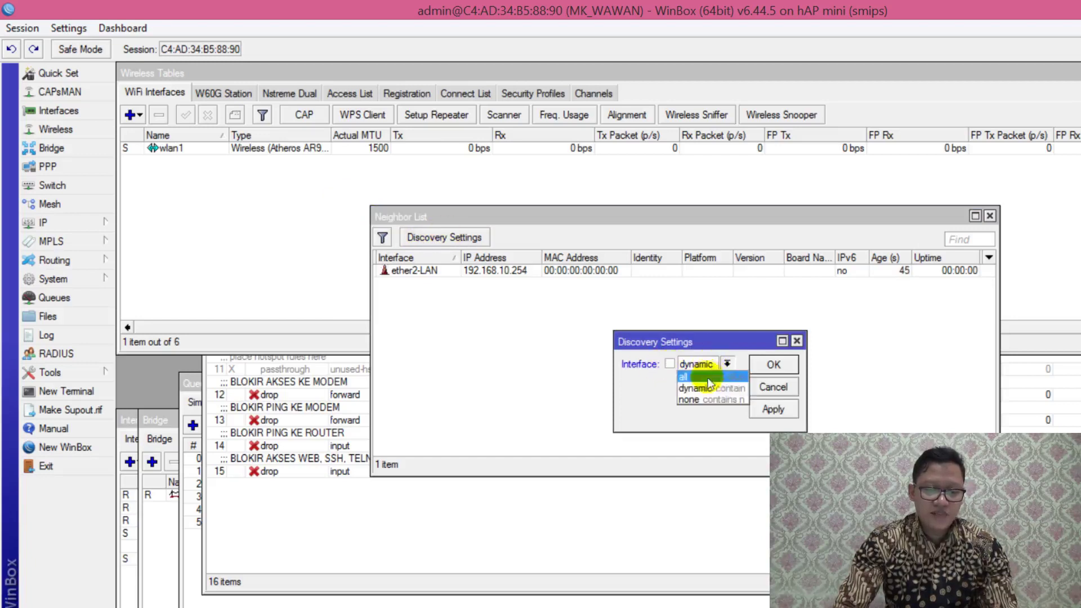
left_click(705, 399)
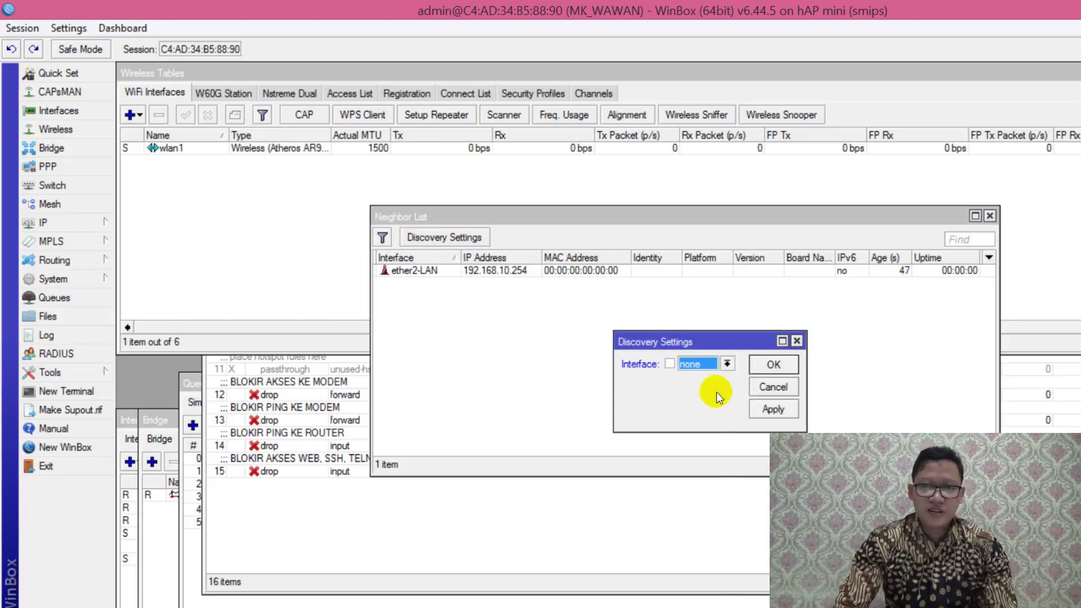
left_click(774, 409)
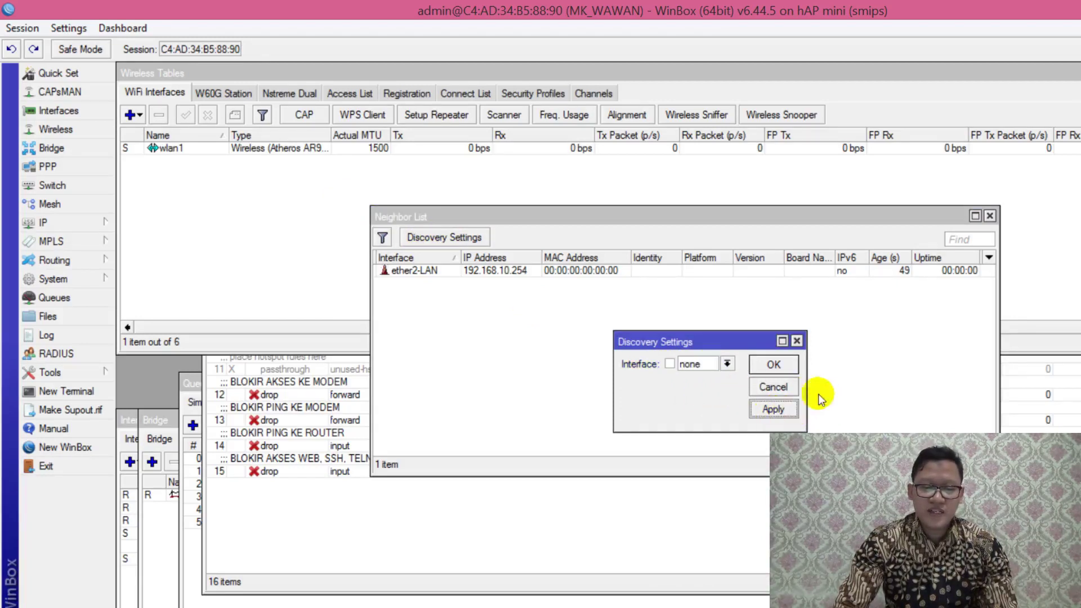
left_click(775, 365)
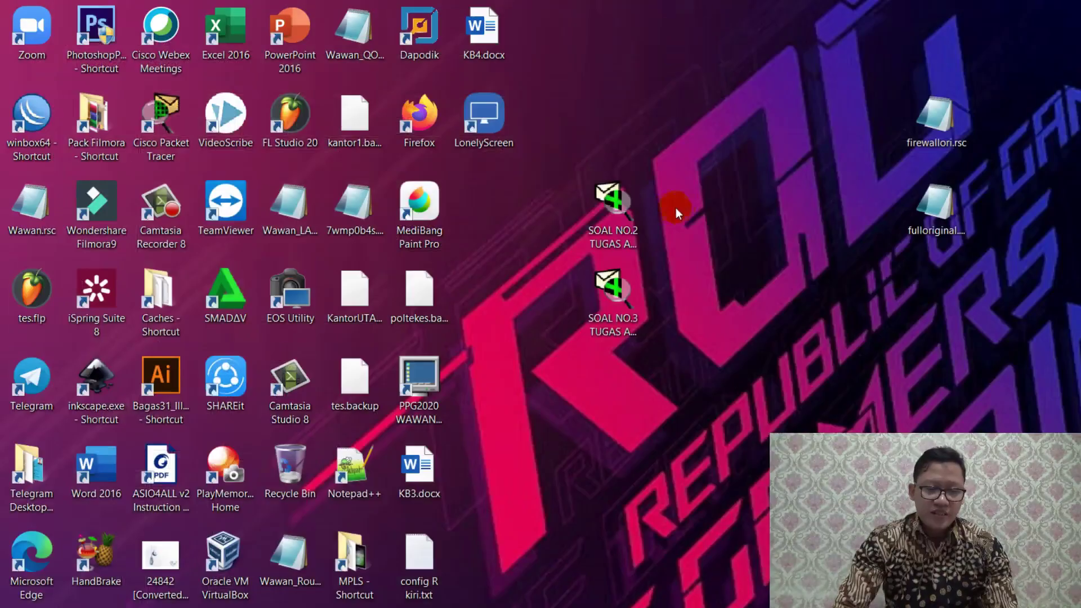
Step: Relaunch WinBox and connect to the router by IP address 192.168.10.1 instead of MAC
double_click(34, 116)
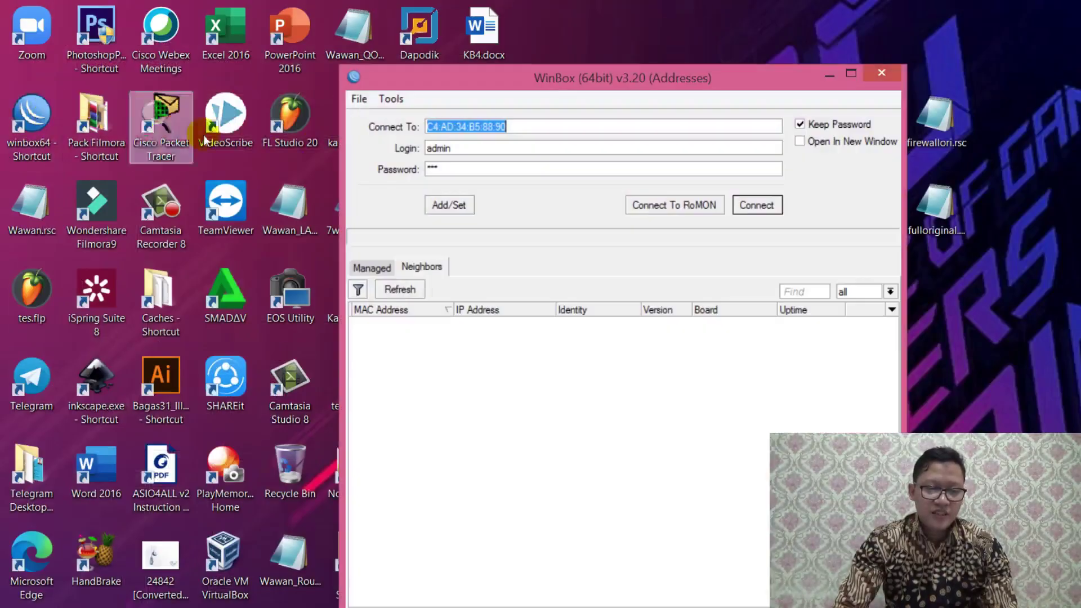
left_click(404, 326)
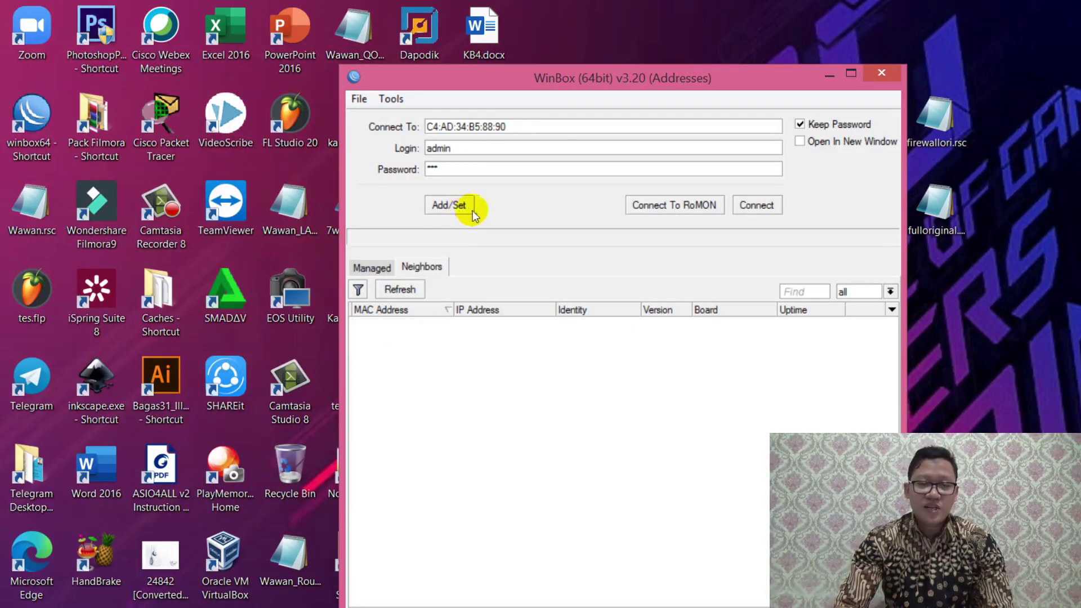
left_click_drag(509, 127, 381, 127)
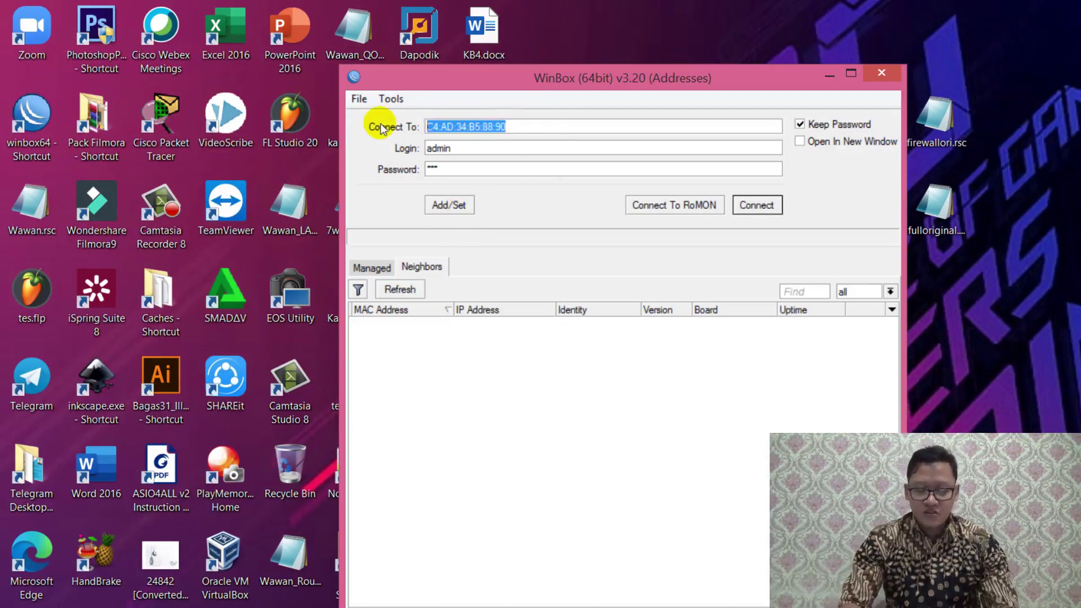
type("192.168")
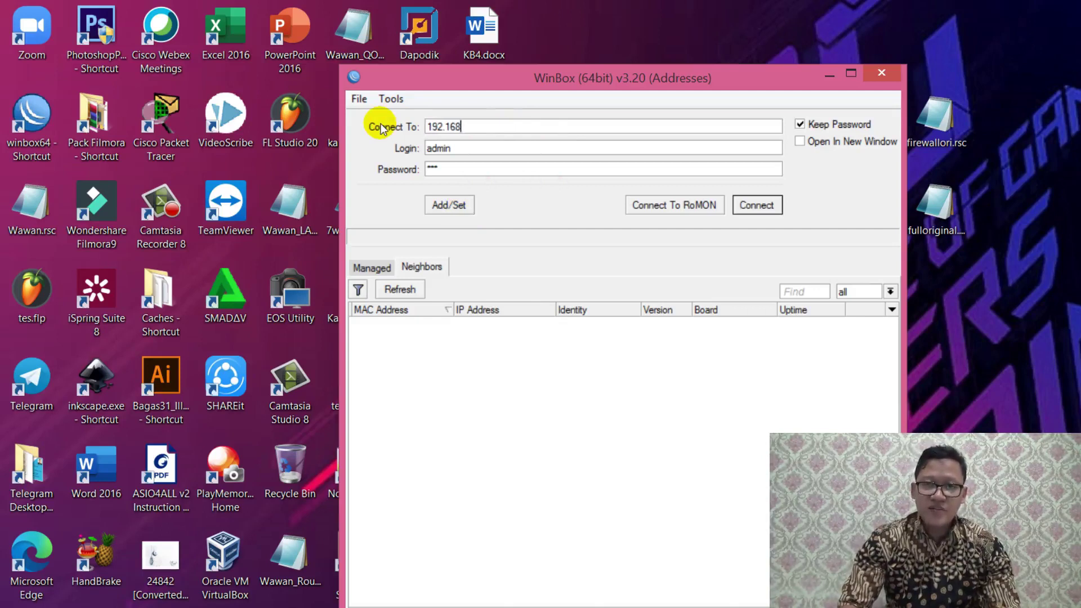
type(".10.1")
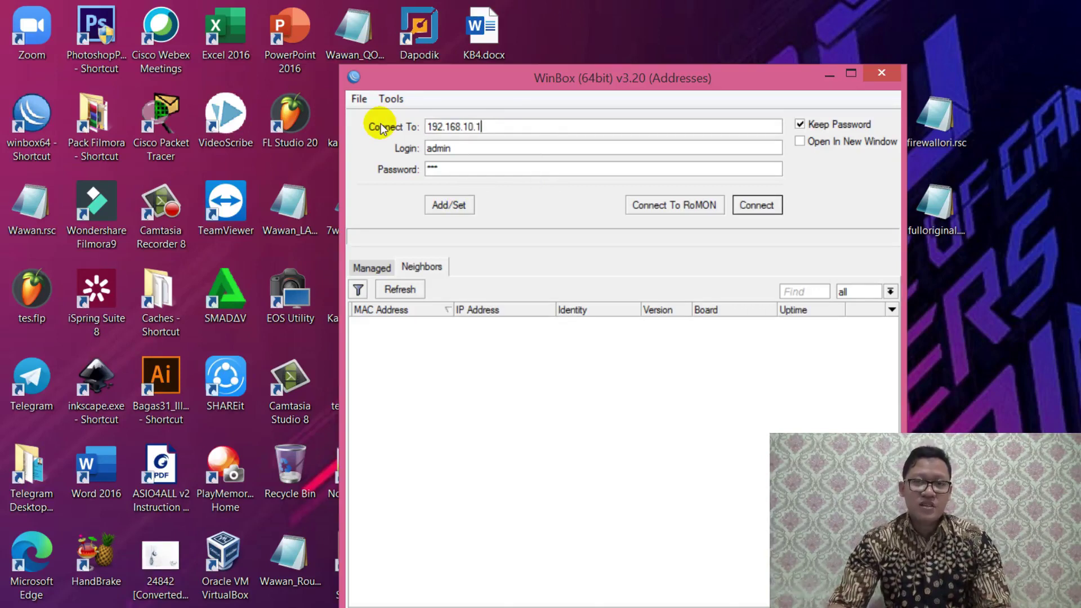
left_click_drag(509, 131, 415, 125)
left_click(531, 125)
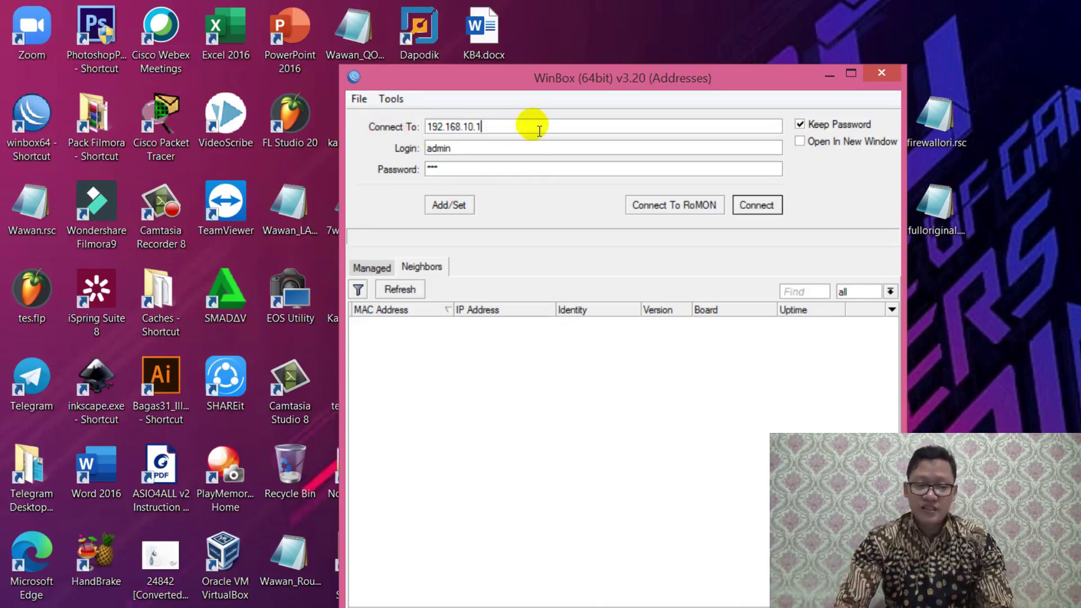
left_click(757, 205)
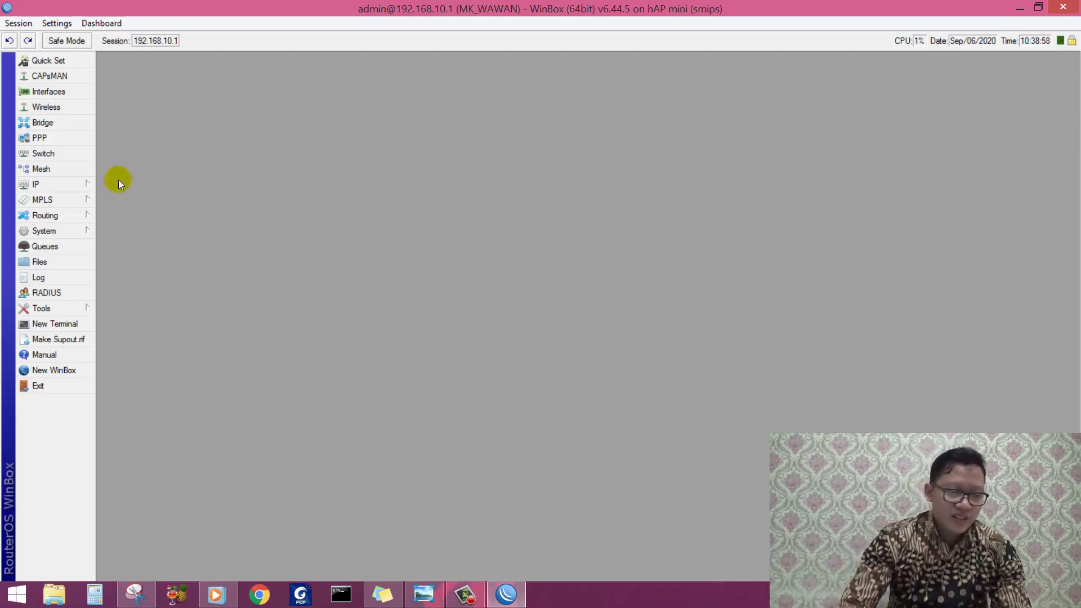
left_click(78, 184)
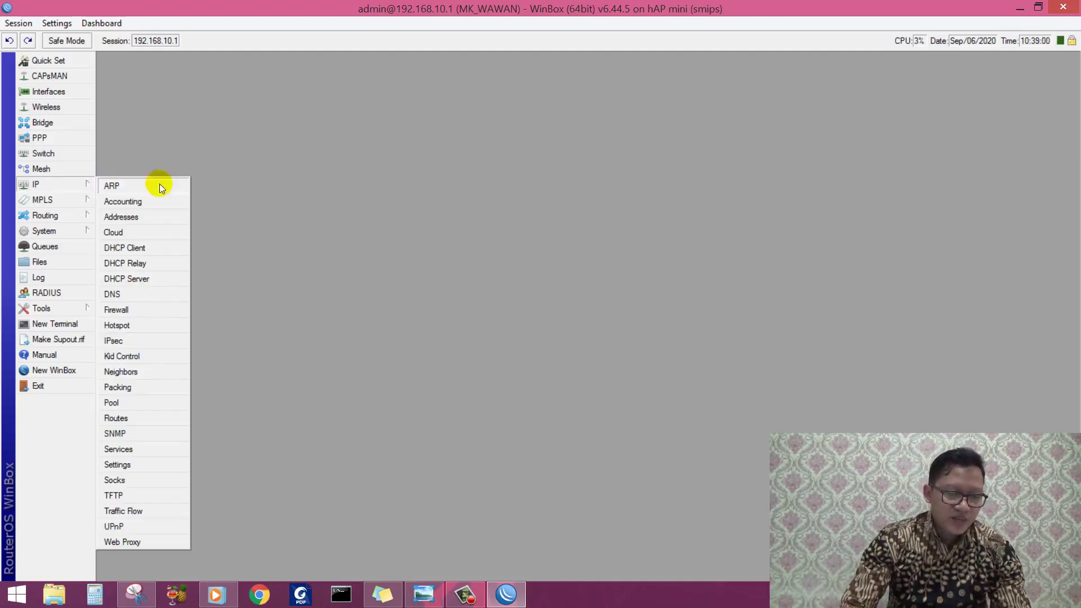
Step: Disable firewall filter rule 12, 'BLOKIR AKSES KE MODEM'
left_click(147, 309)
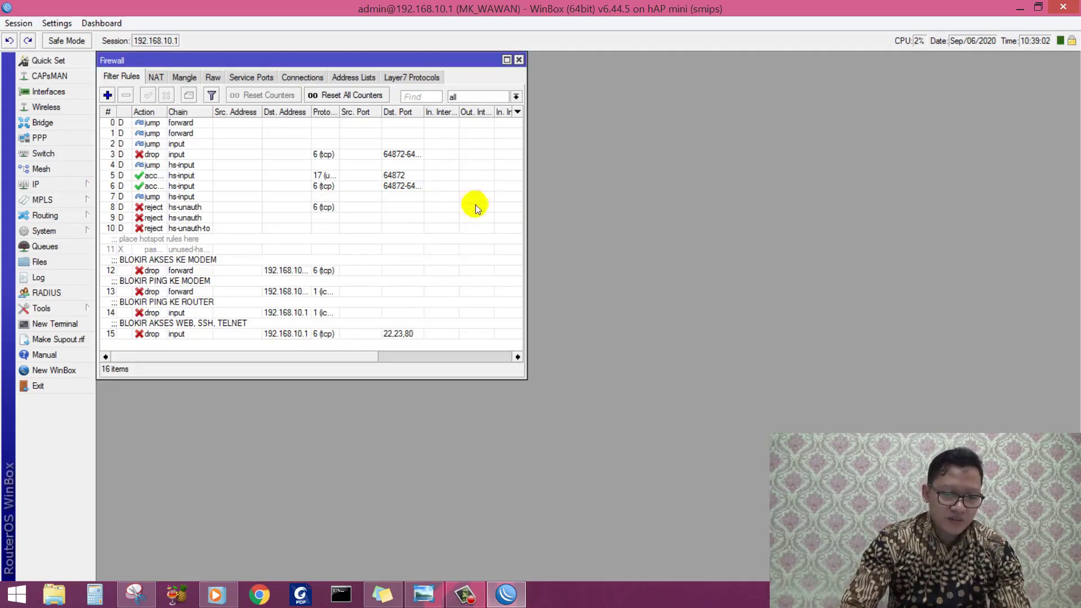
left_click_drag(527, 134, 644, 146)
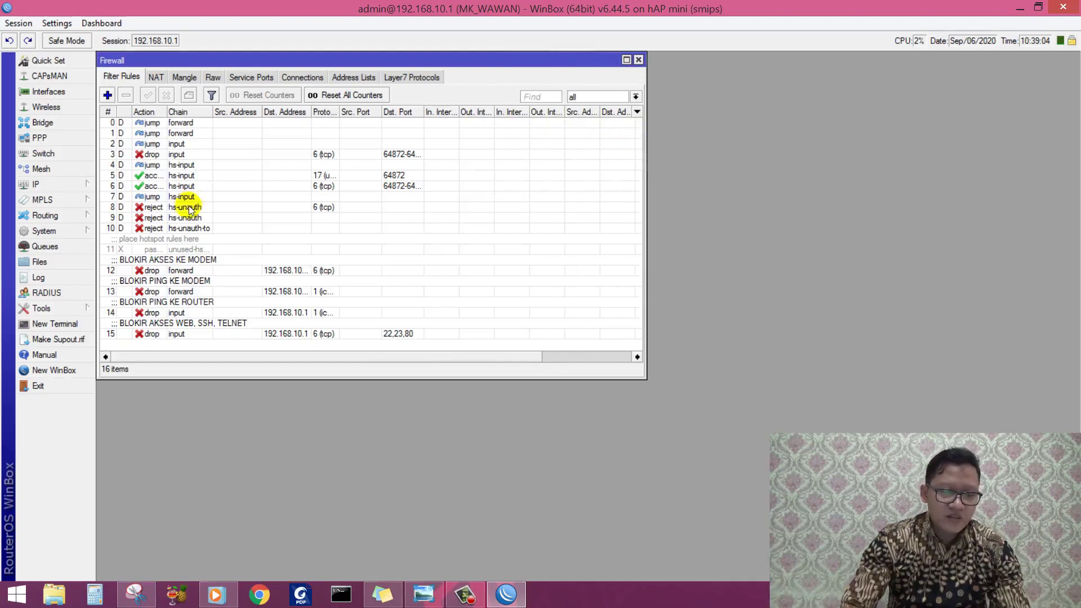
left_click(163, 264)
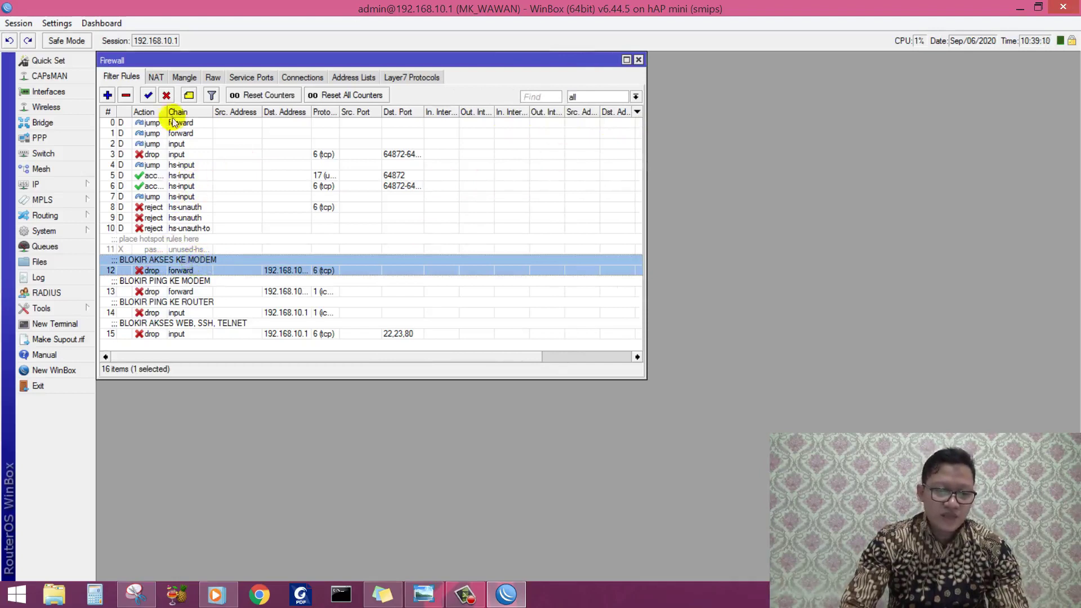
left_click(166, 97)
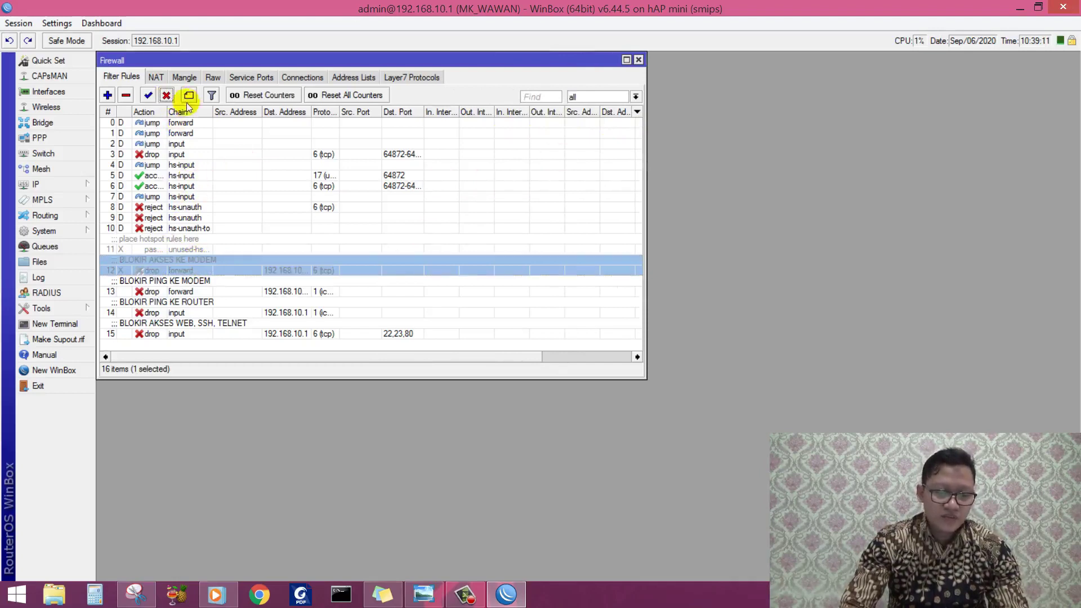
left_click(258, 595)
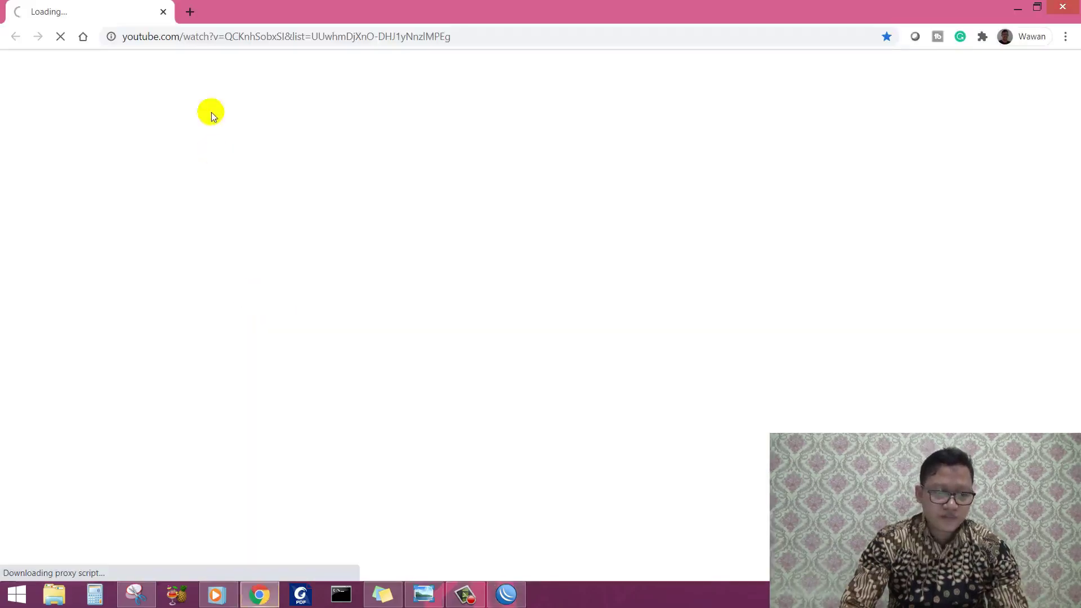
Step: Open the modem page 192.168.100.1 in a new Chrome tab, replacing the YouTube tab
left_click(189, 11)
left_click(164, 12)
left_click(187, 35)
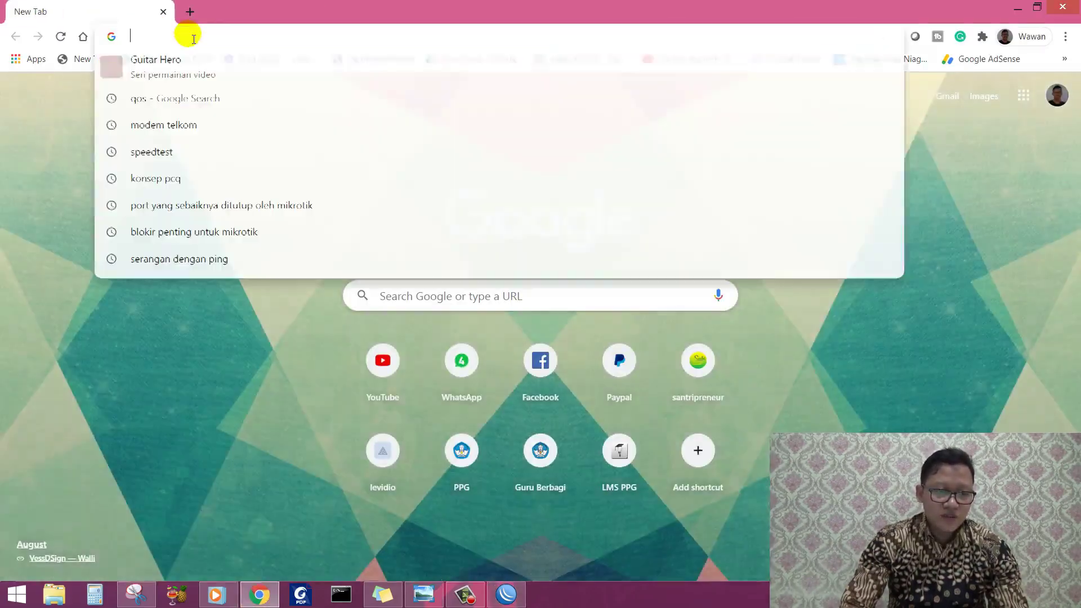
type("192.16")
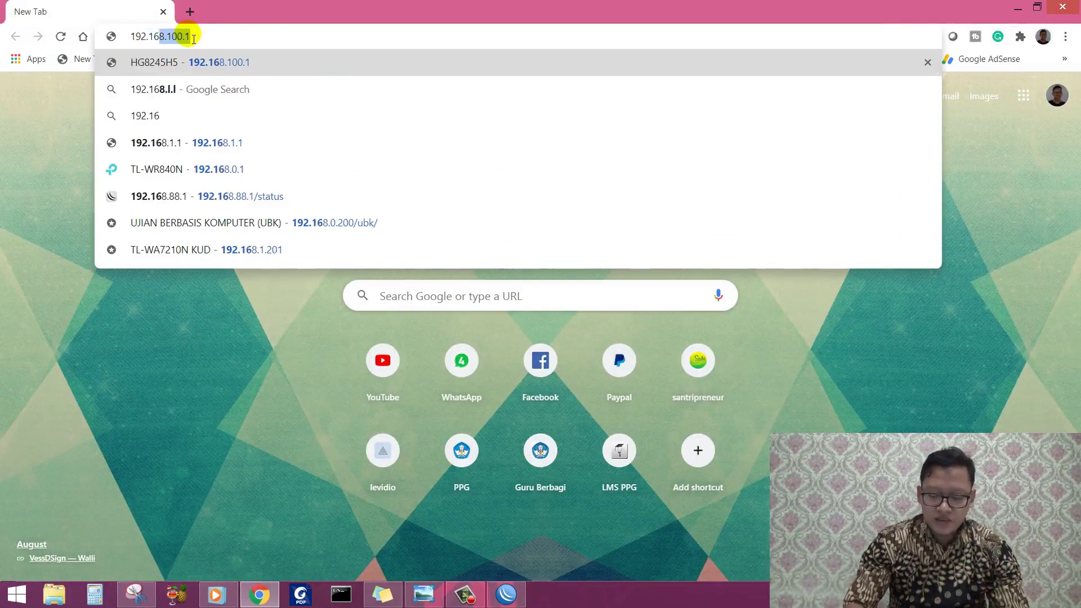
type("8.100.1")
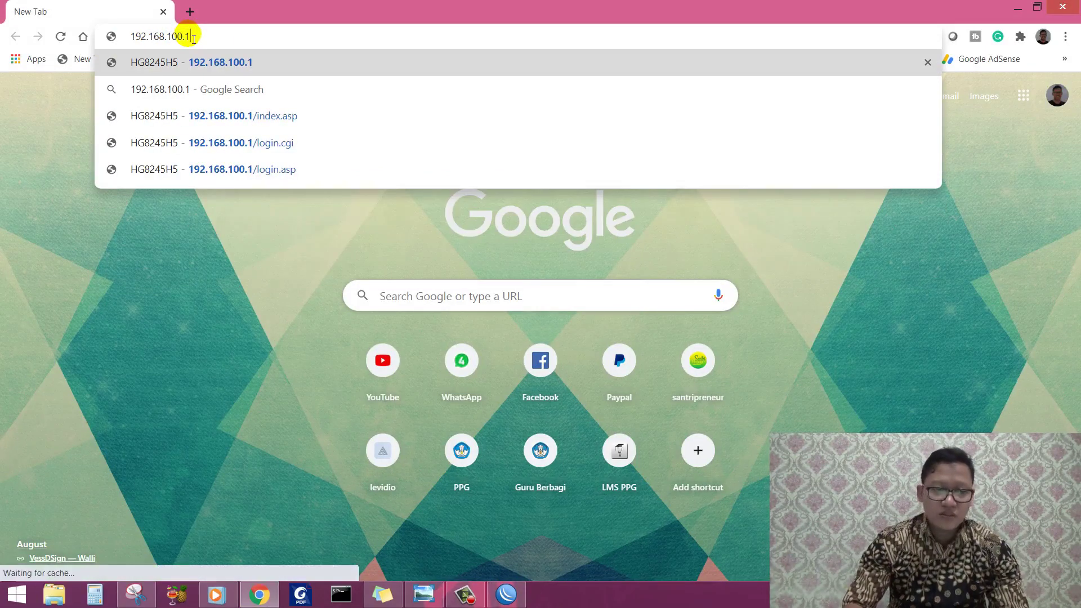
key("Return")
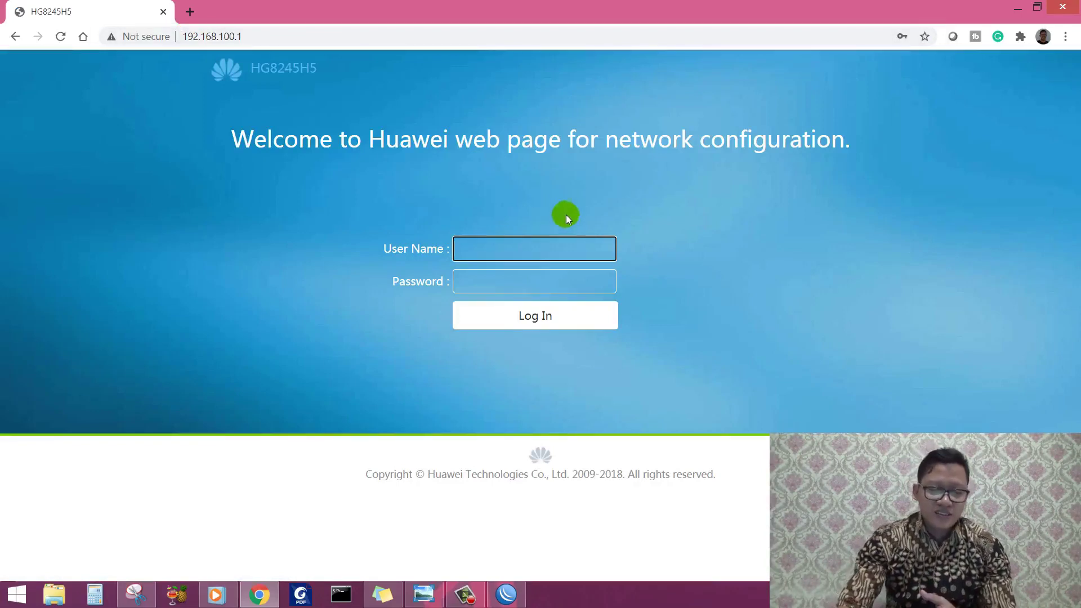
Step: Log in to the HG8245H5 modem with the saved credentials, then close its tab
left_click(561, 241)
left_click(557, 276)
left_click(550, 312)
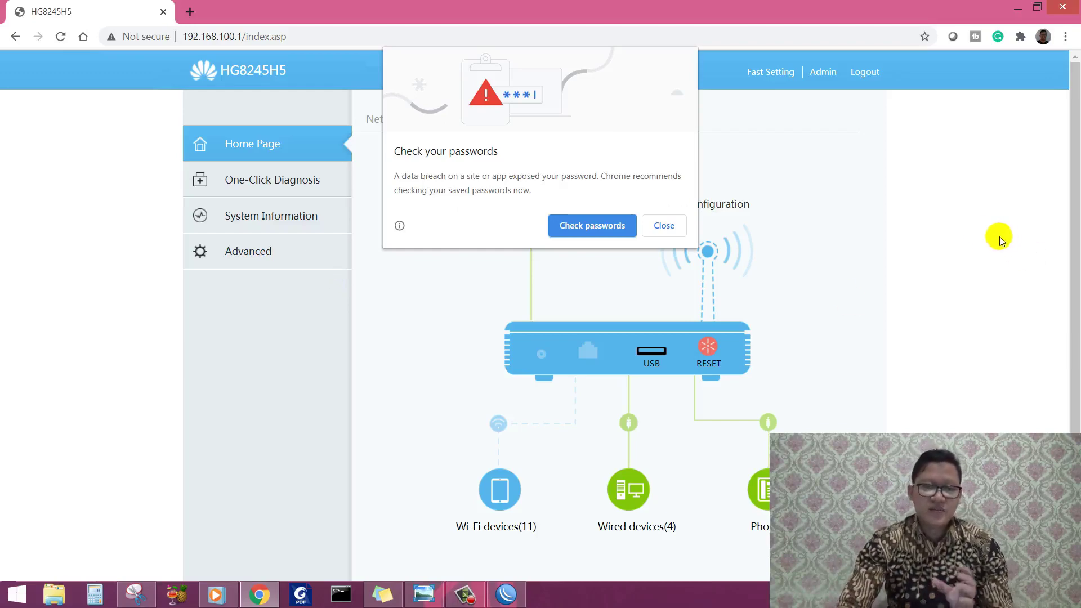
left_click(190, 12)
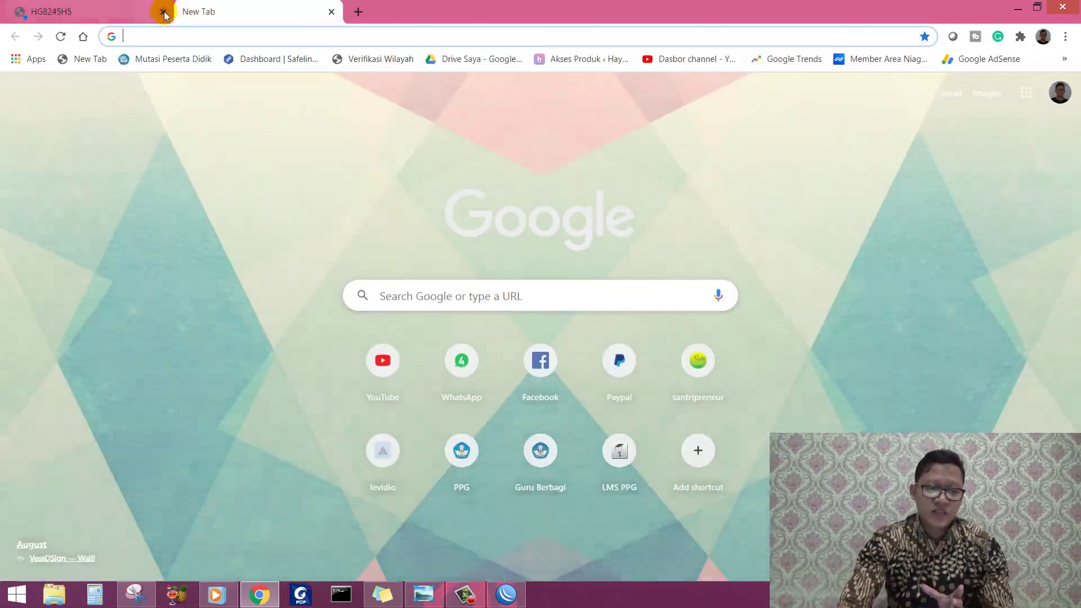
left_click(163, 11)
Step: Open rule 12's settings in WinBox and confirm its action is drop
left_click(507, 594)
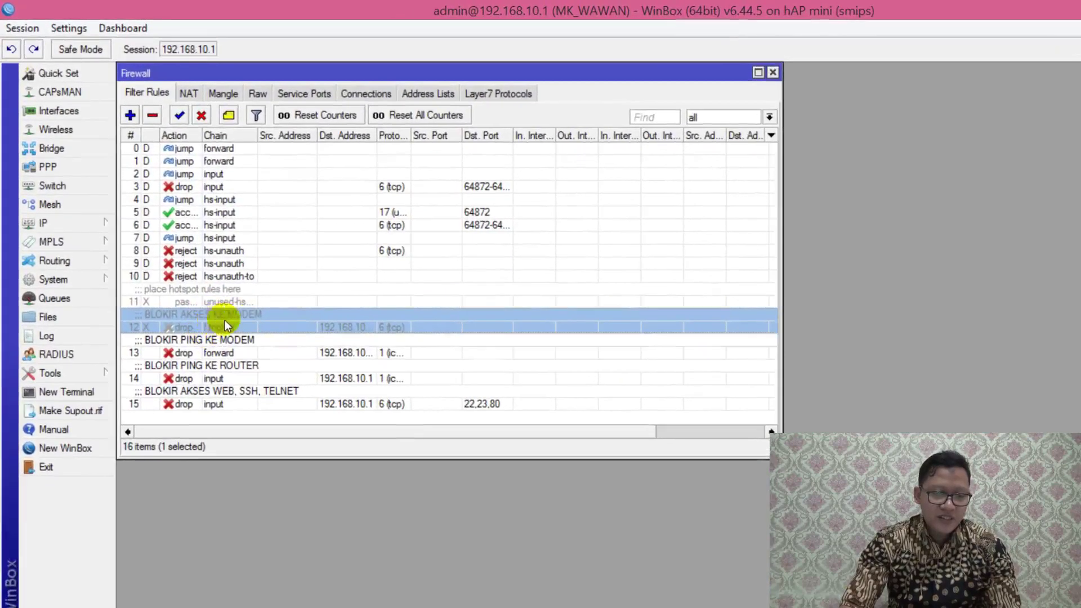
double_click(256, 320)
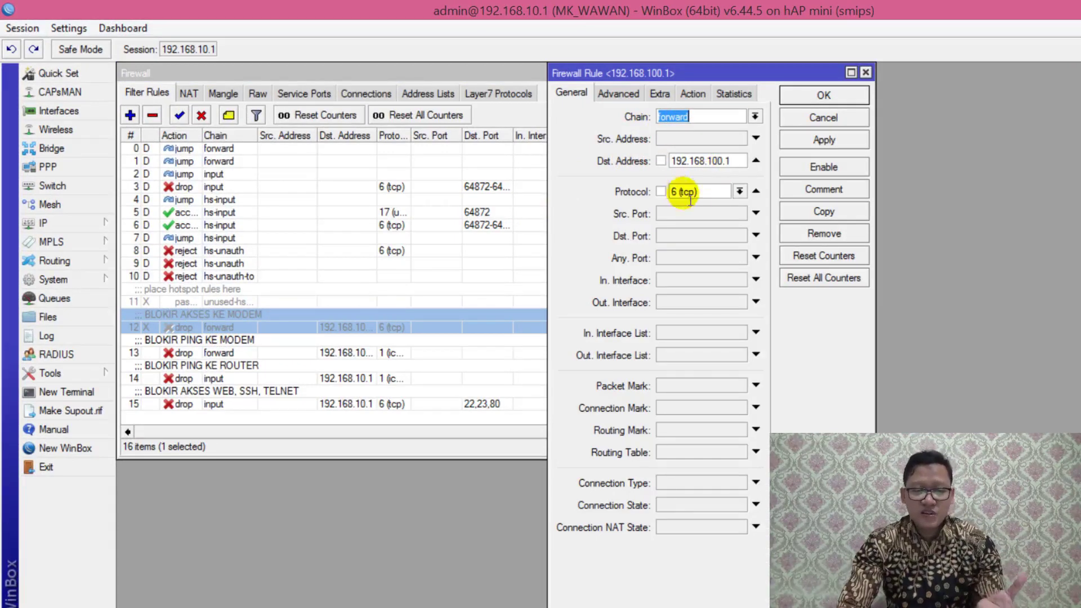
left_click(692, 93)
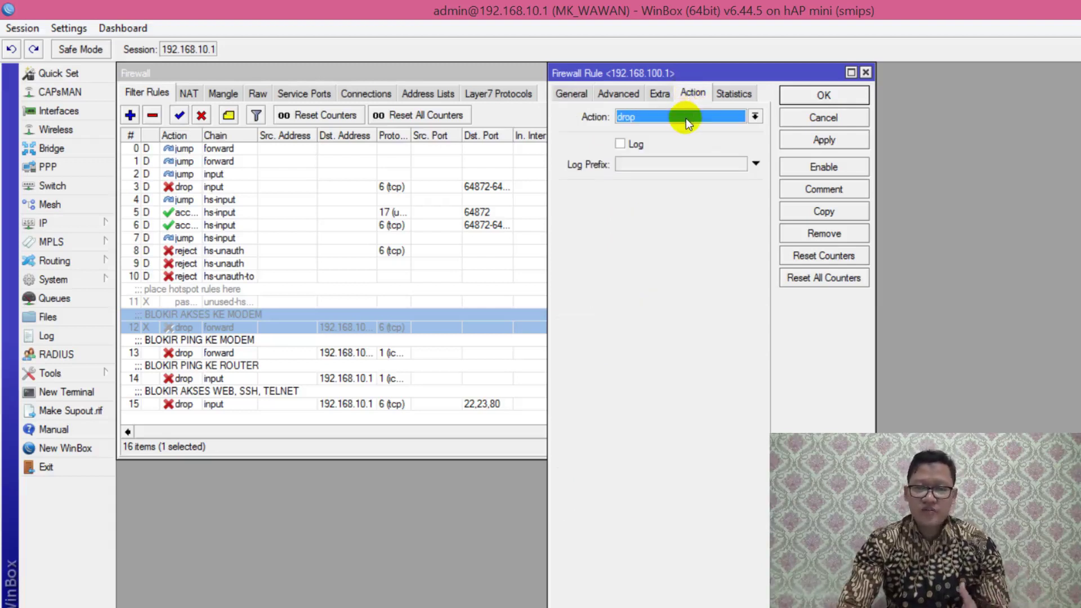
left_click(839, 96)
Step: Re-enable firewall rule 12, 'BLOKIR AKSES KE MODEM'
left_click(259, 340)
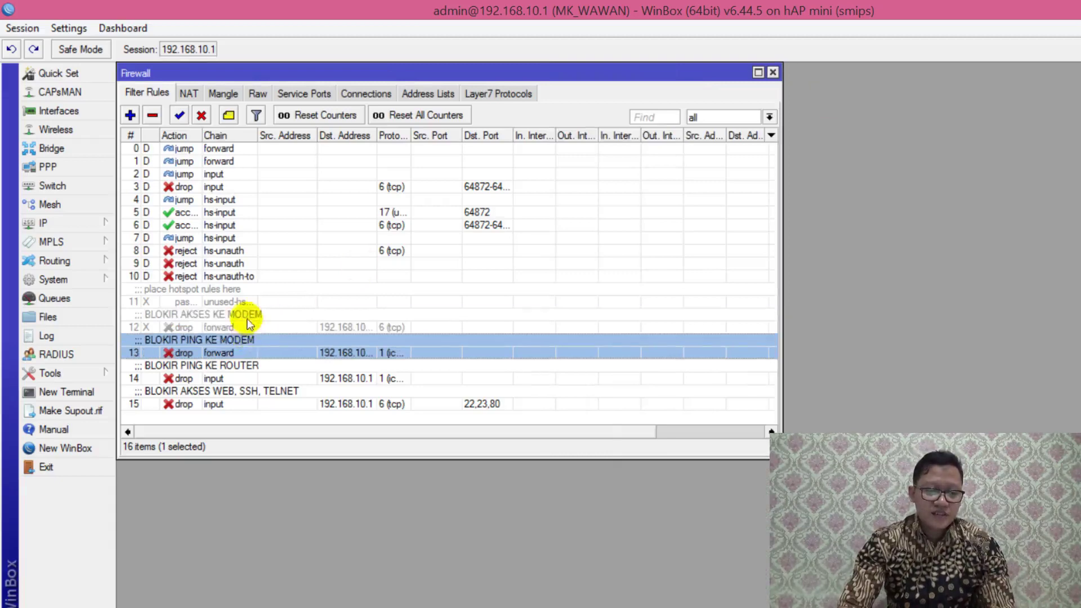
left_click(249, 324)
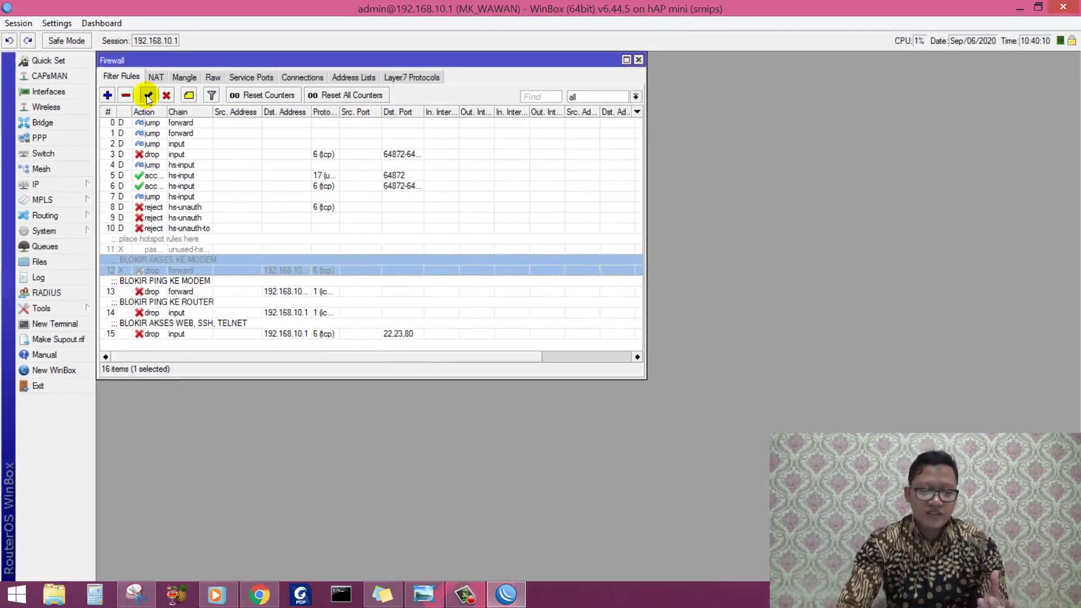
left_click(148, 97)
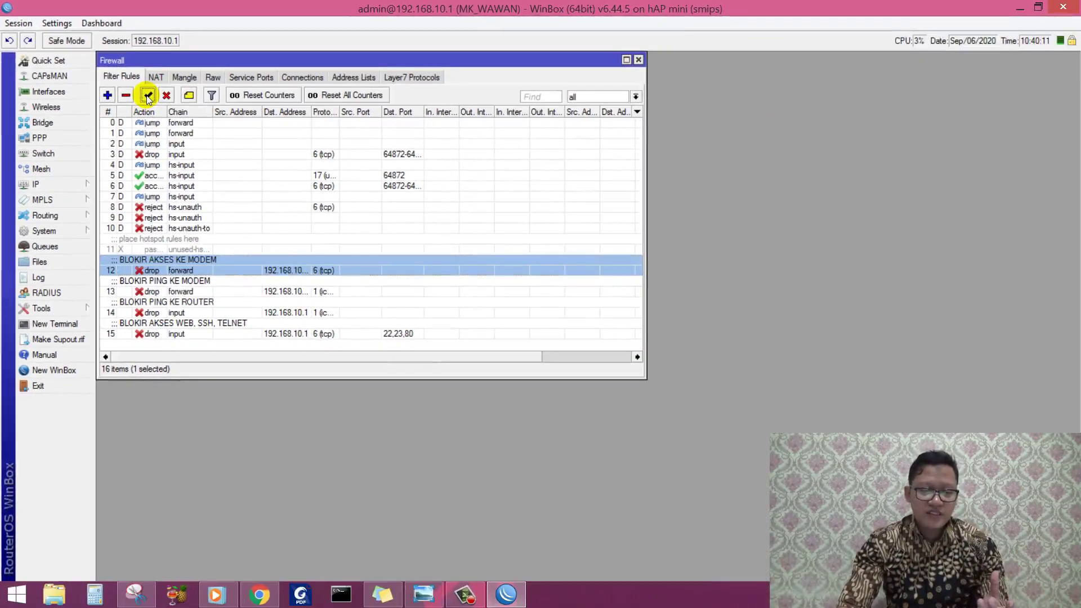
left_click(270, 595)
Step: Load the modem address 192.168.100.1 in the new Chrome tab
left_click(273, 39)
type("19")
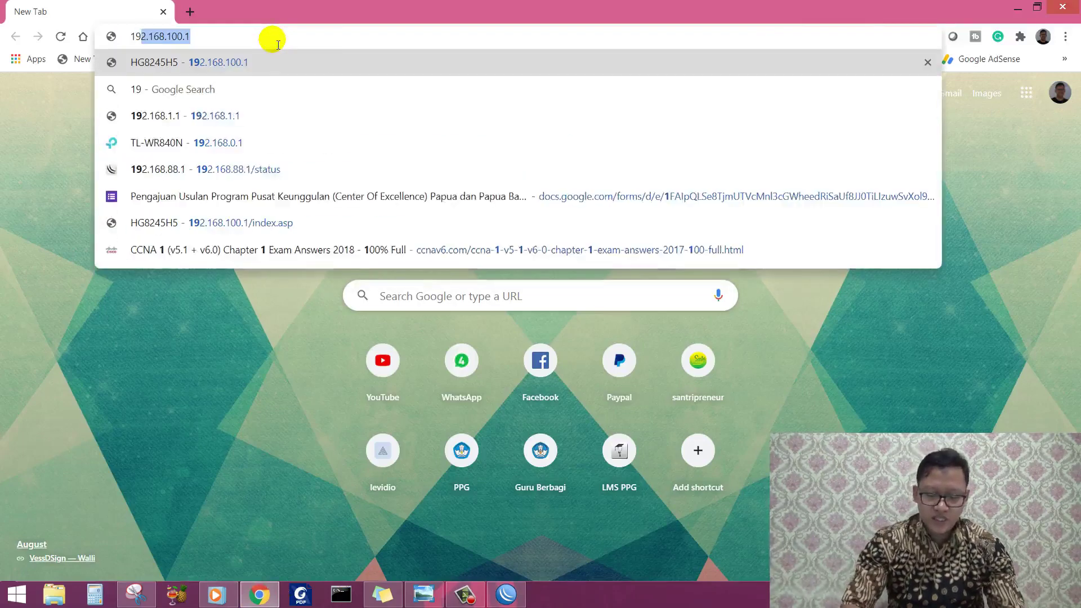
type("2.168.1")
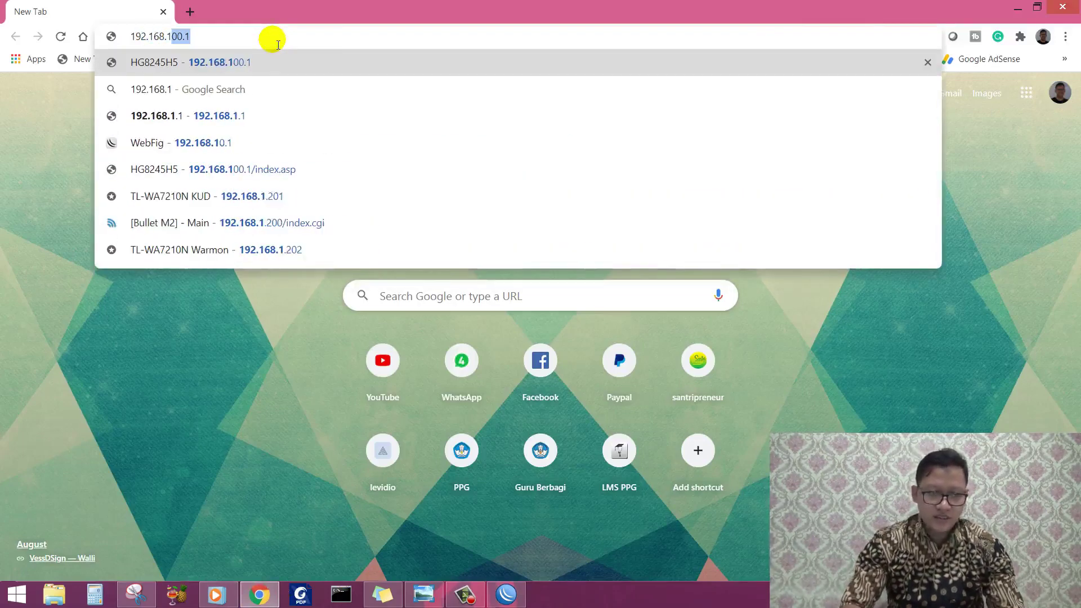
type("00.1")
key("Return")
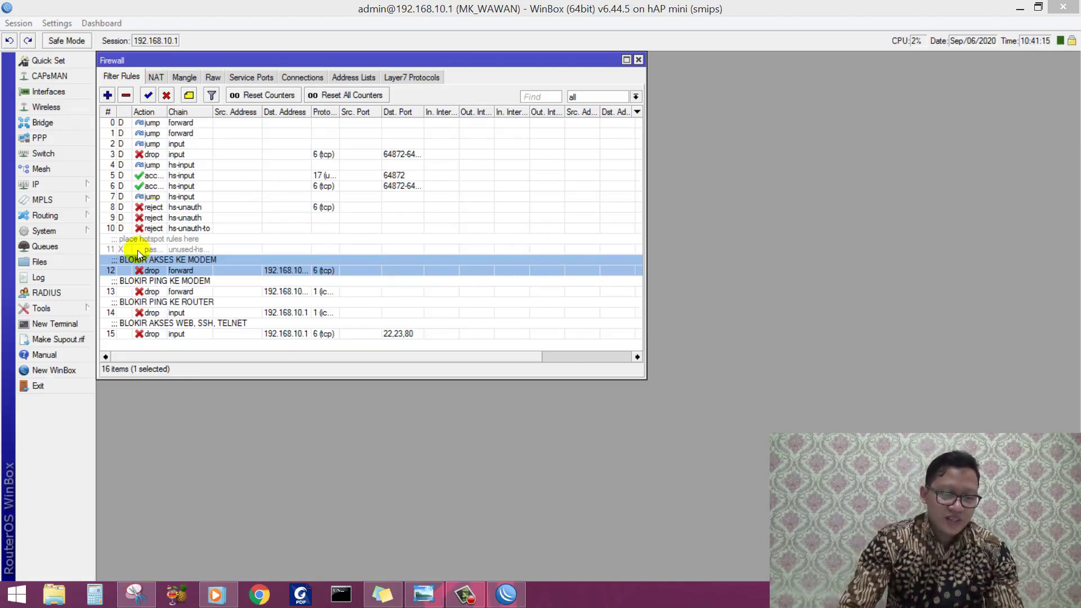
Step: Review rule 13 'BLOKIR PING KE MODEM' General and Action settings unchanged, then disable it
double_click(186, 291)
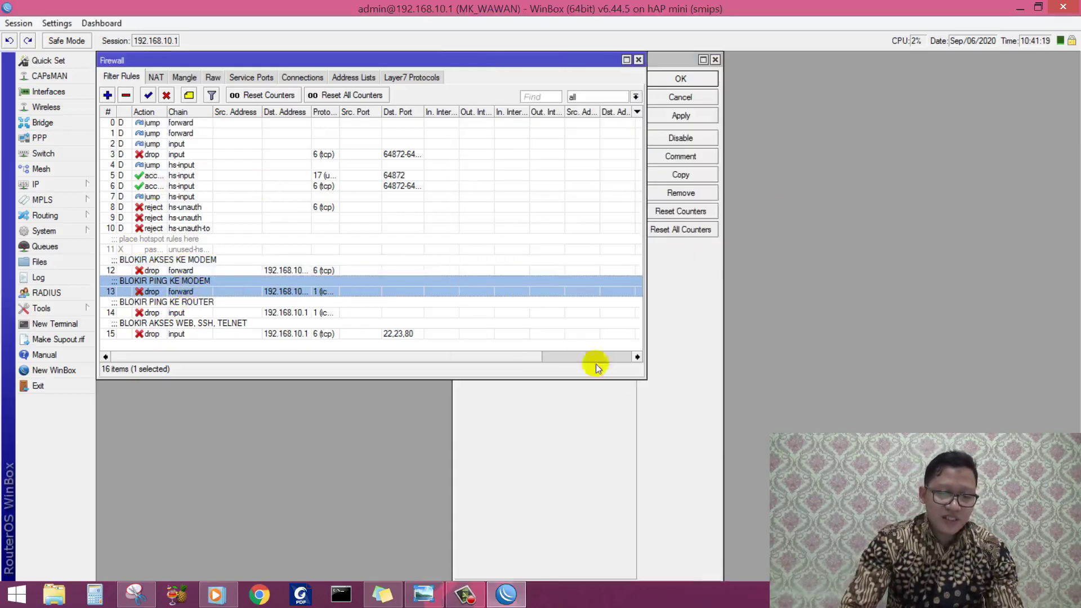
left_click(660, 397)
left_click(472, 77)
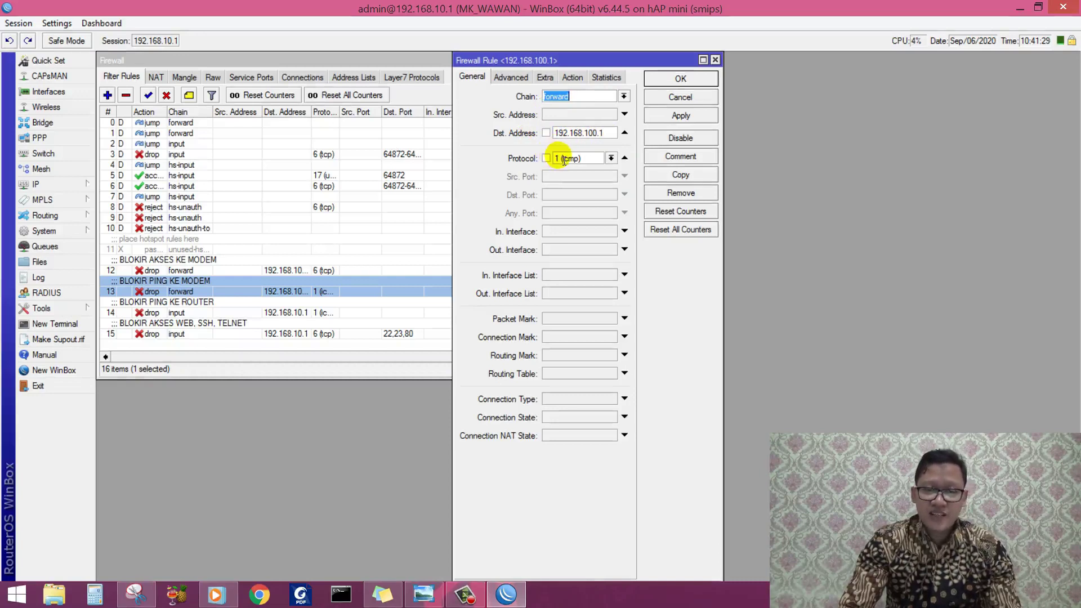
left_click(572, 77)
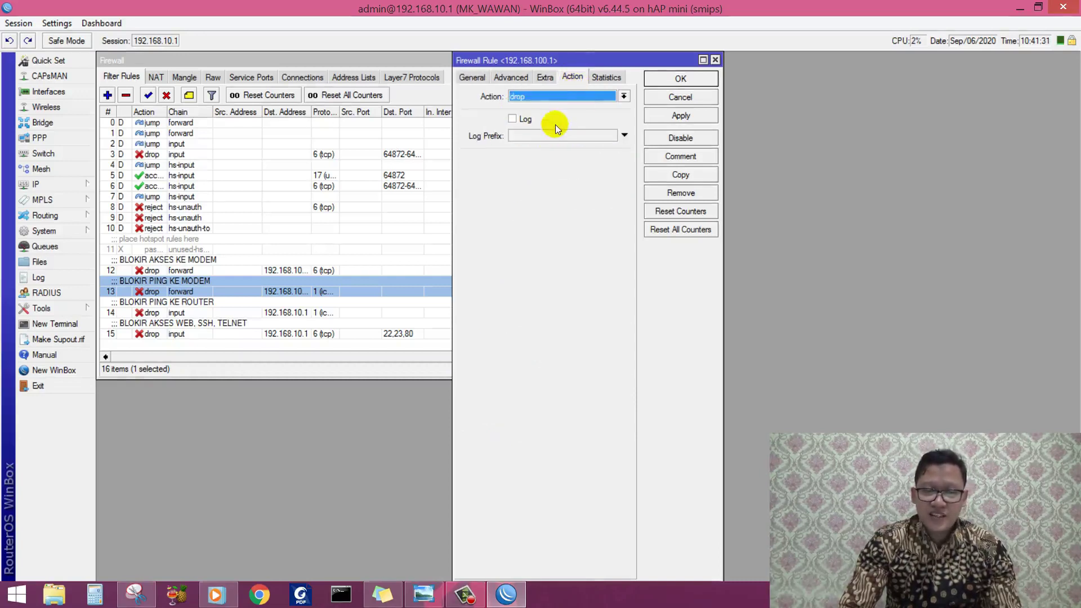
left_click(665, 79)
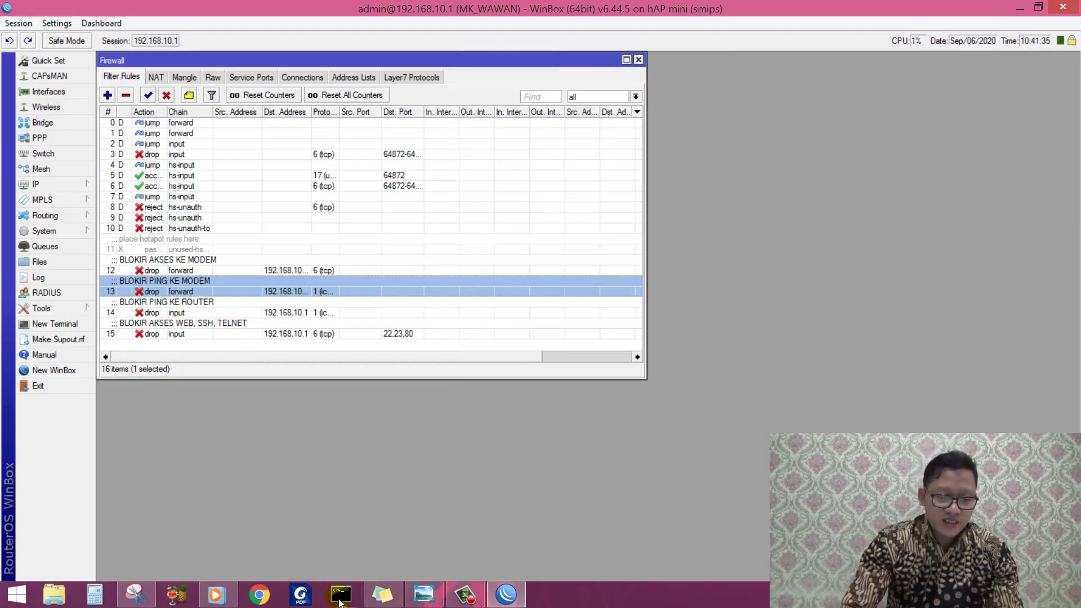
left_click(166, 94)
Step: Ping 192.168.100.1 from Command Prompt while rule 13 is disabled
left_click(353, 600)
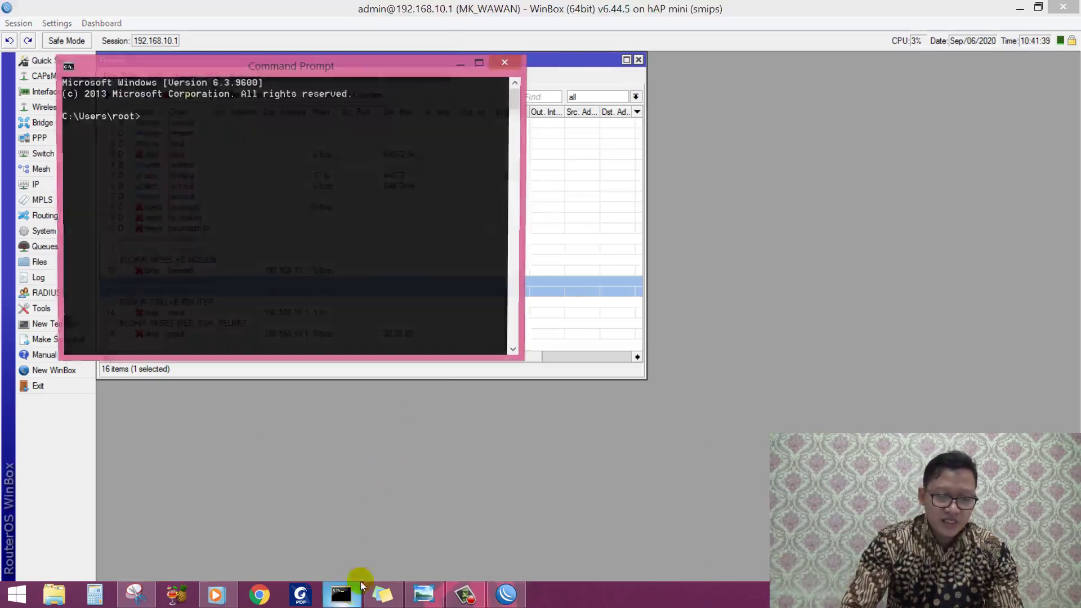
type("ping ")
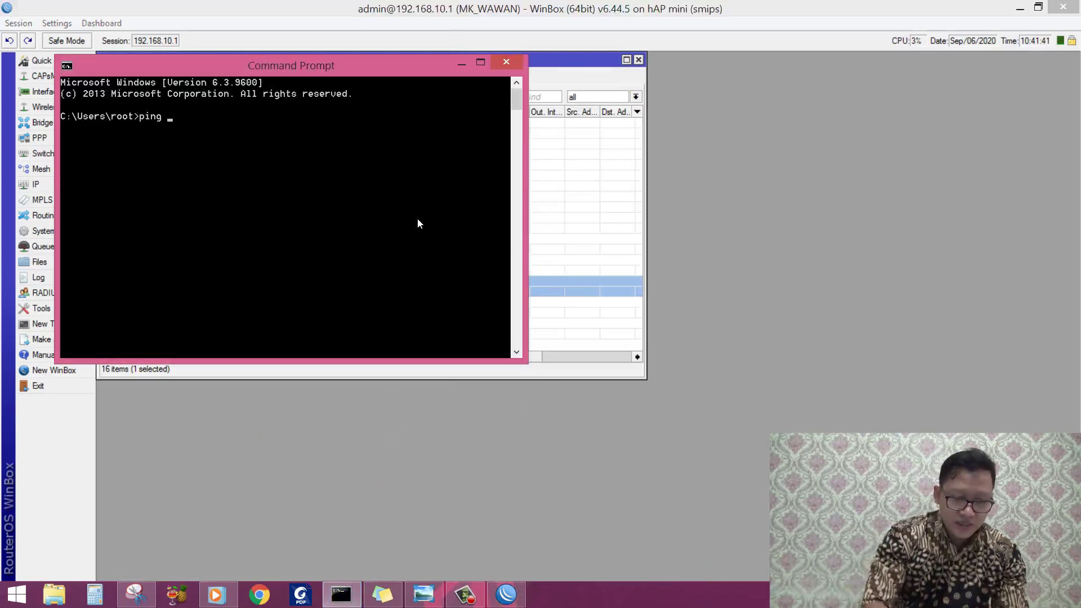
type("192.168")
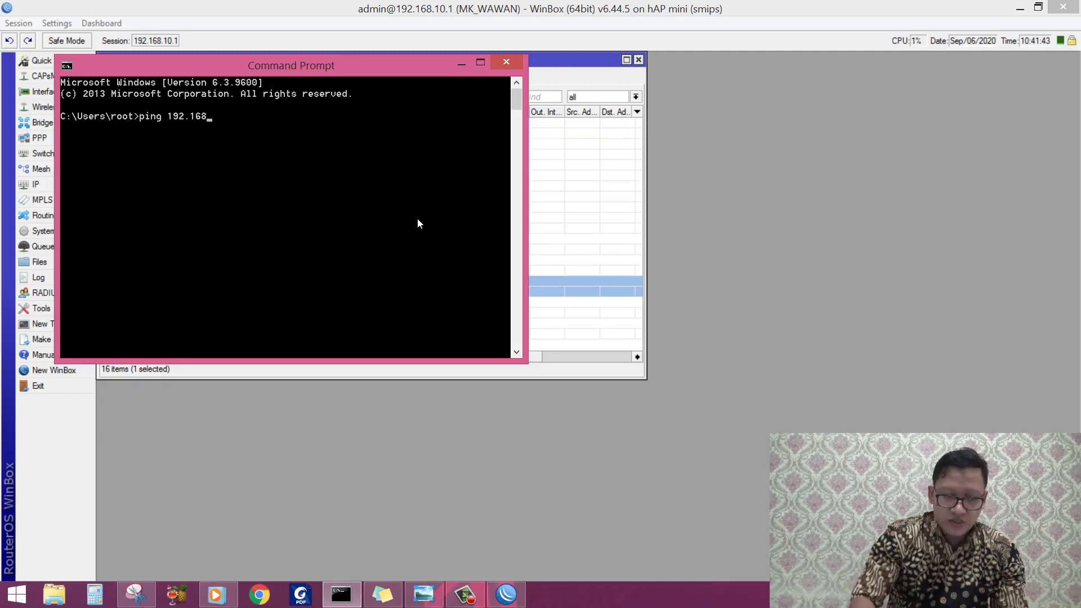
type(".100.1")
key("Return")
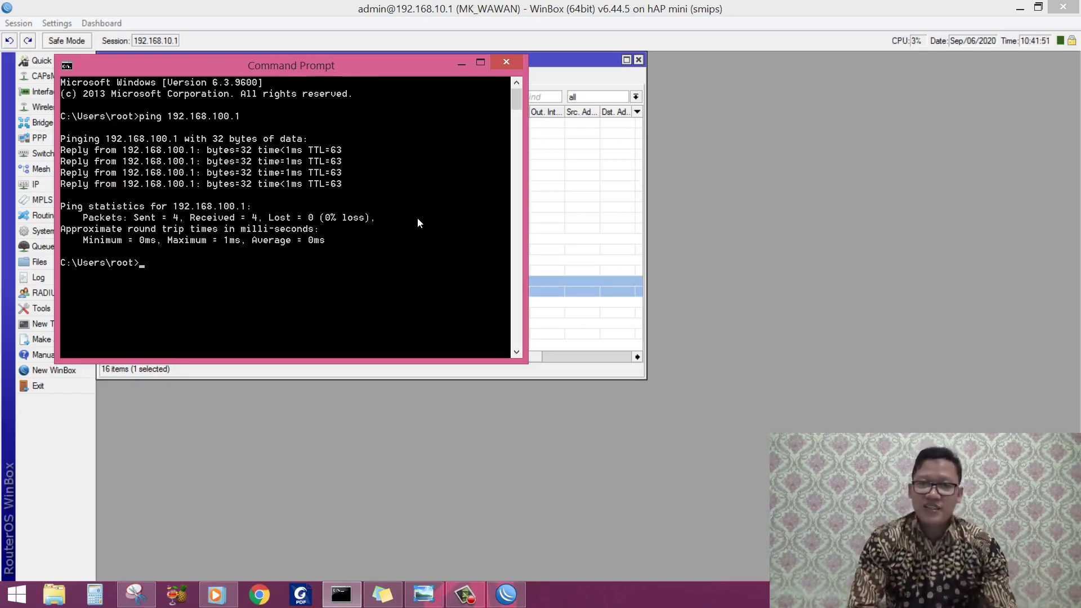
Step: Re-enable rule 13 and ping 192.168.100.1 again, now timing out
left_click_drag(369, 69, 886, 93)
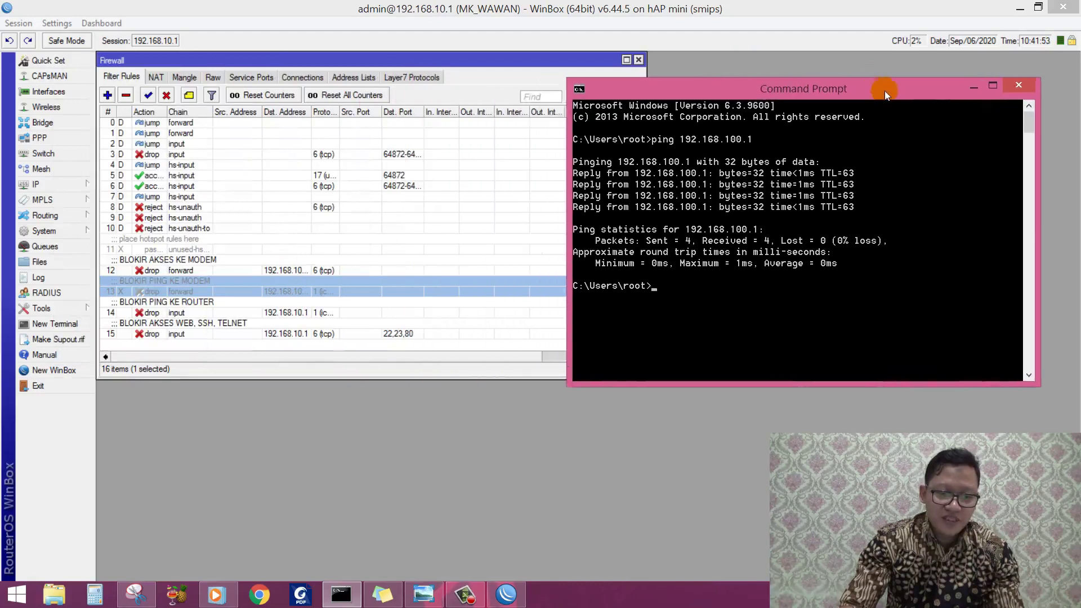
left_click(184, 285)
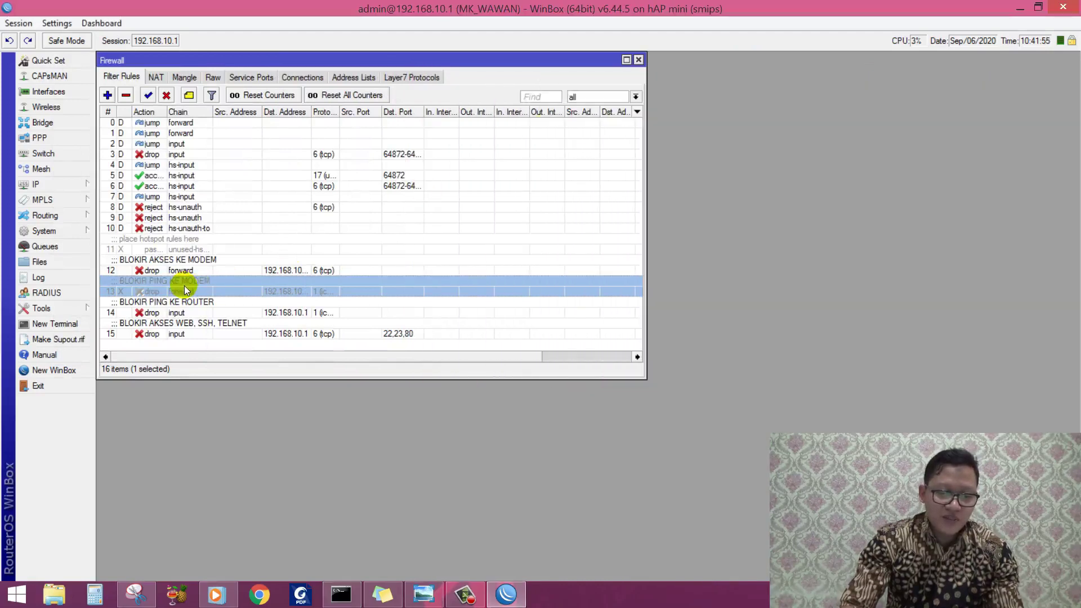
left_click(148, 95)
left_click(342, 594)
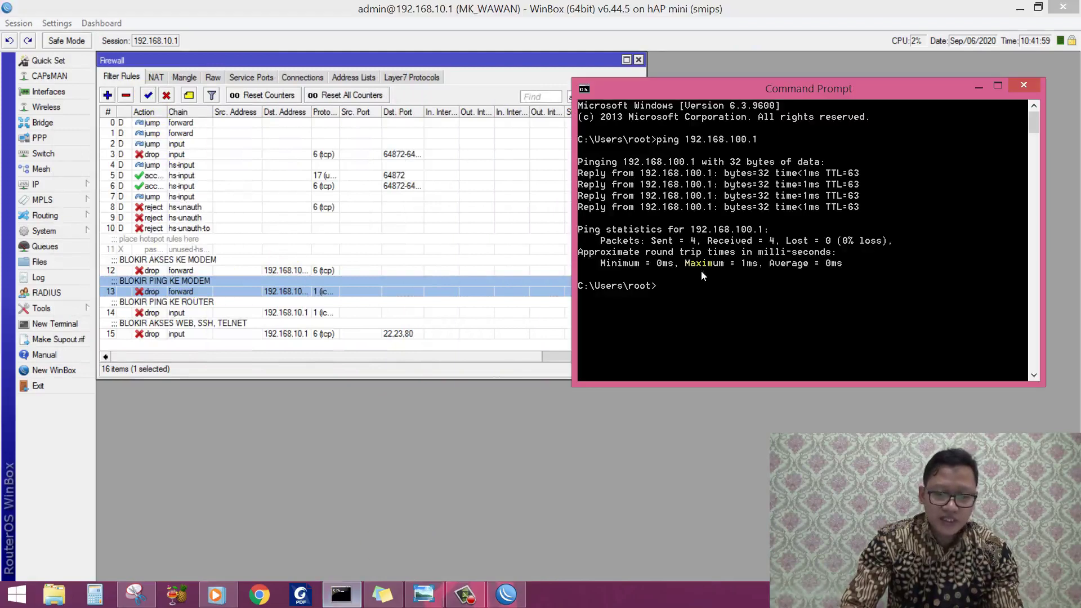
type("ping 192.")
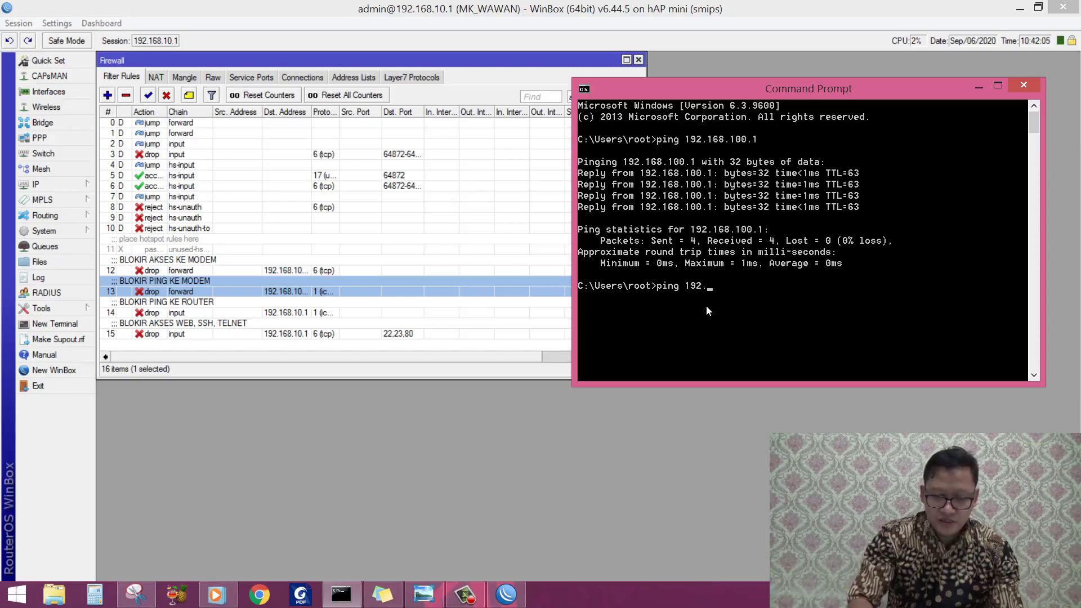
type("168.100.1")
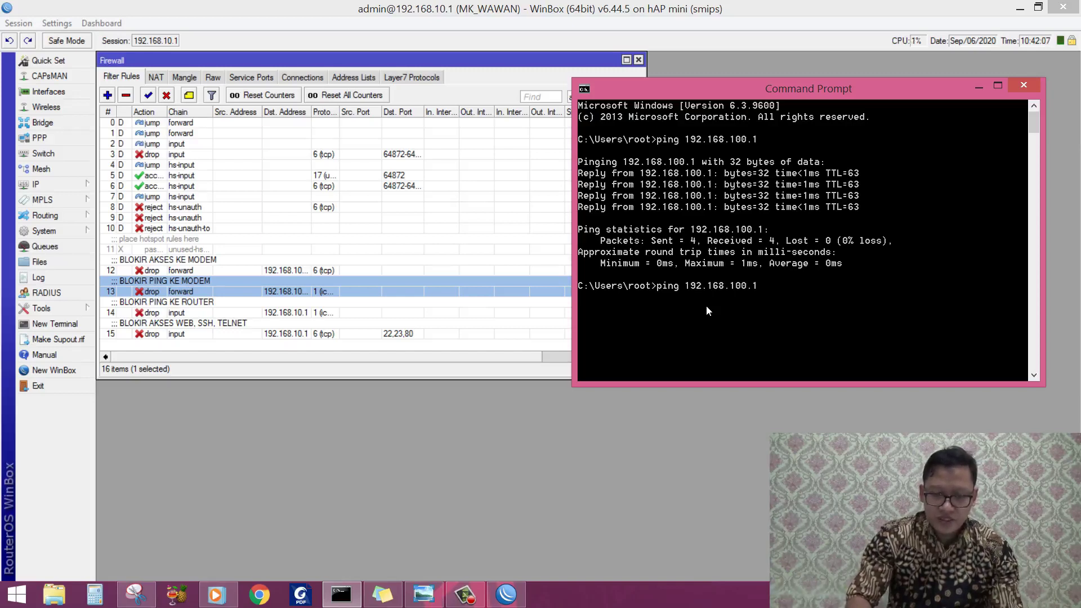
key("Return")
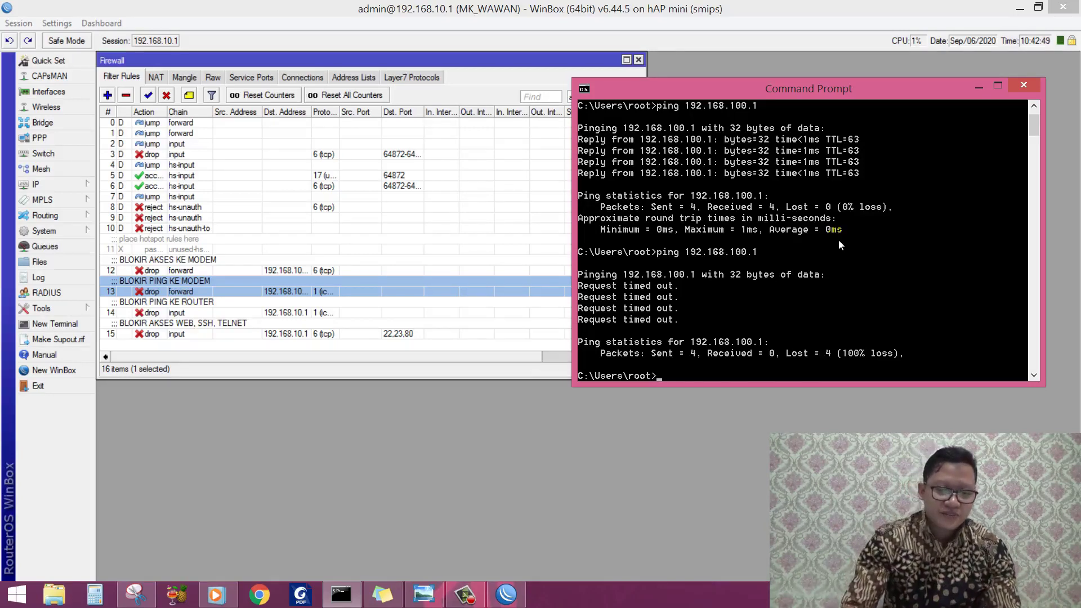
Step: Select rule 14, BLOKIR PING KE ROUTER, in the filter list
left_click(482, 289)
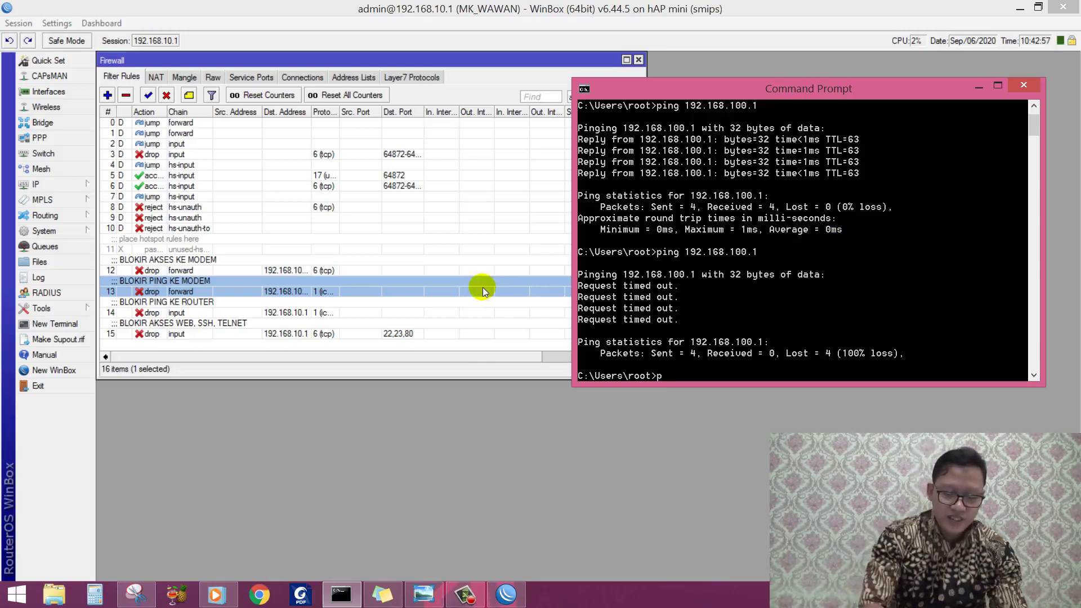
left_click(175, 312)
left_click(178, 312)
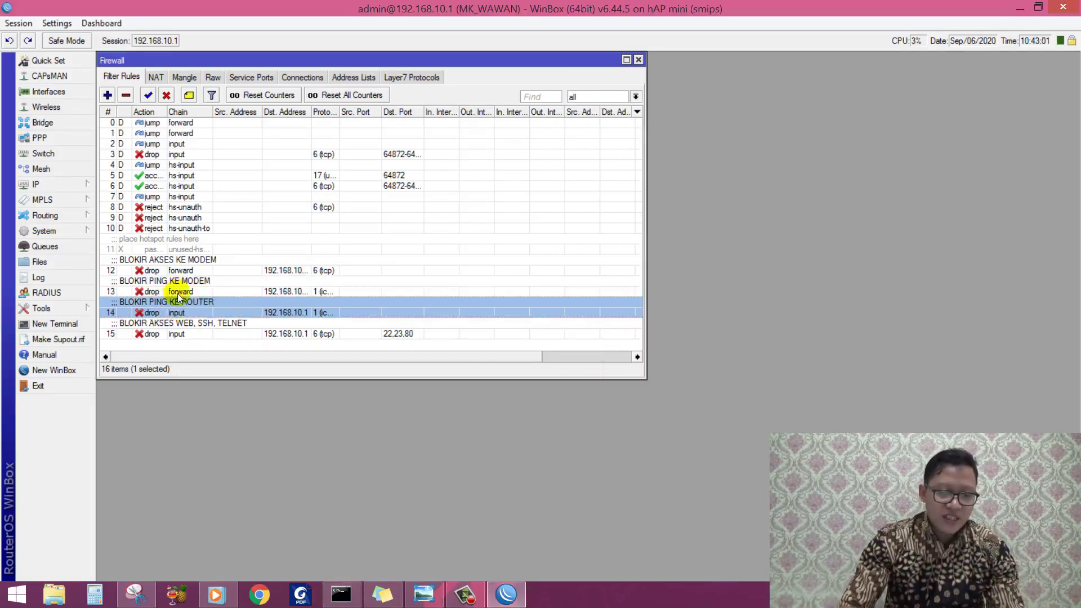
Step: Review rule 14's General and Action settings unchanged, then disable the rule
double_click(181, 307)
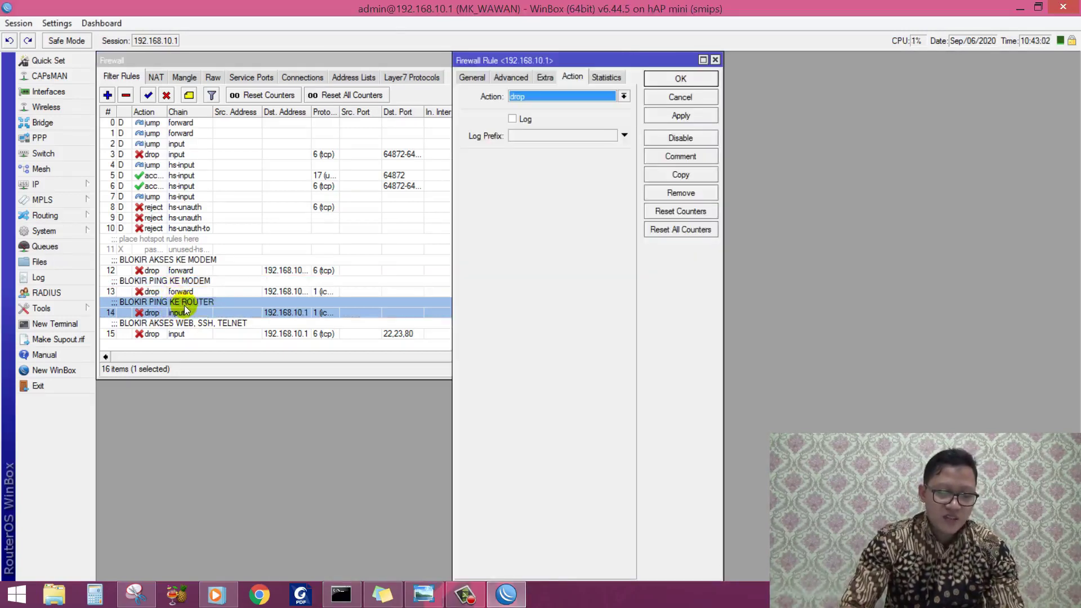
left_click(472, 78)
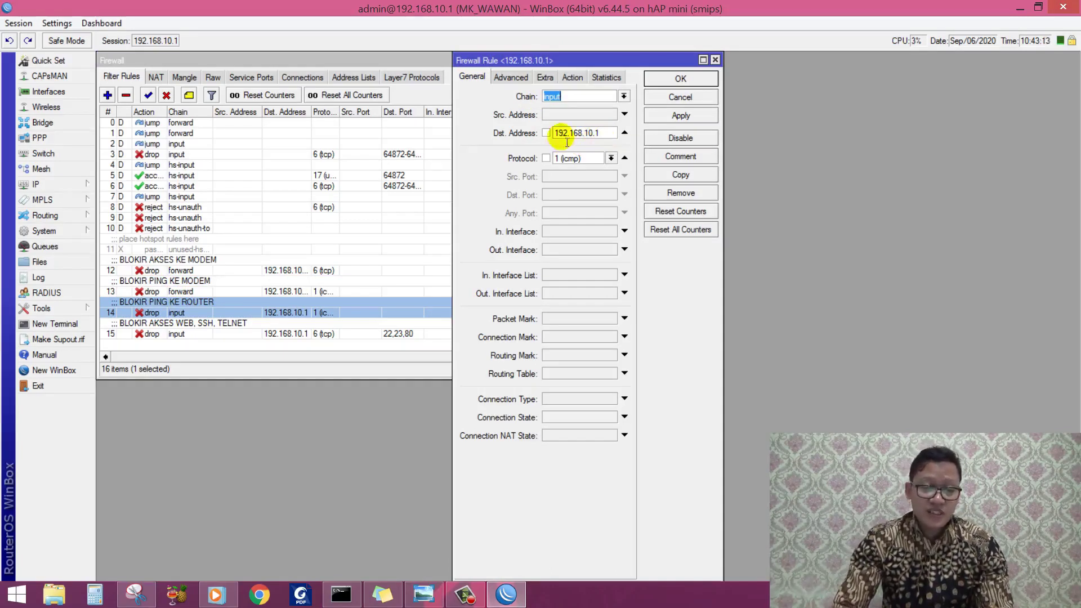
left_click(571, 77)
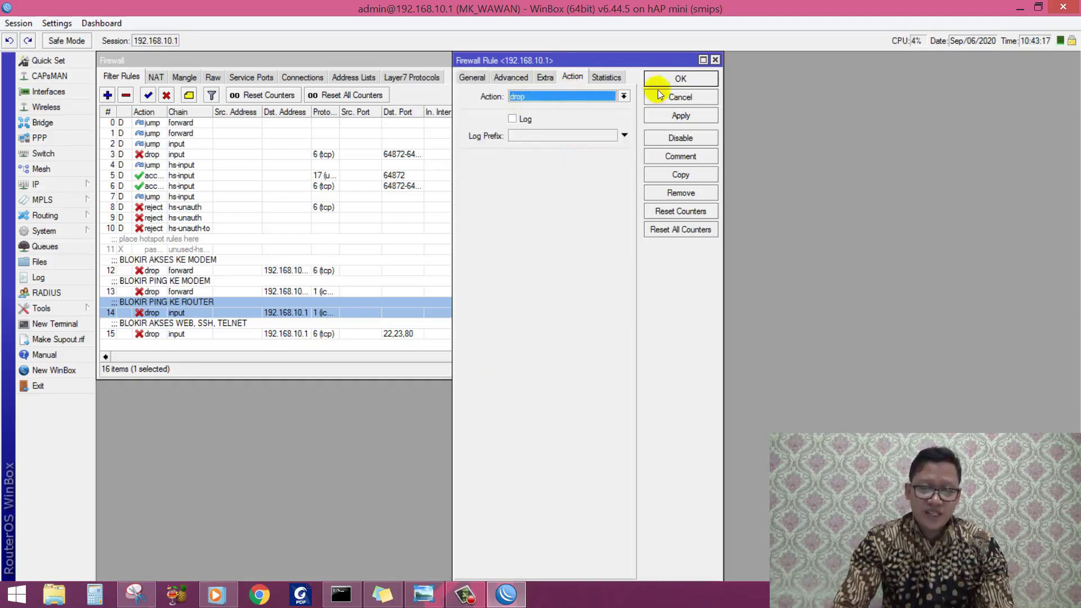
left_click(681, 78)
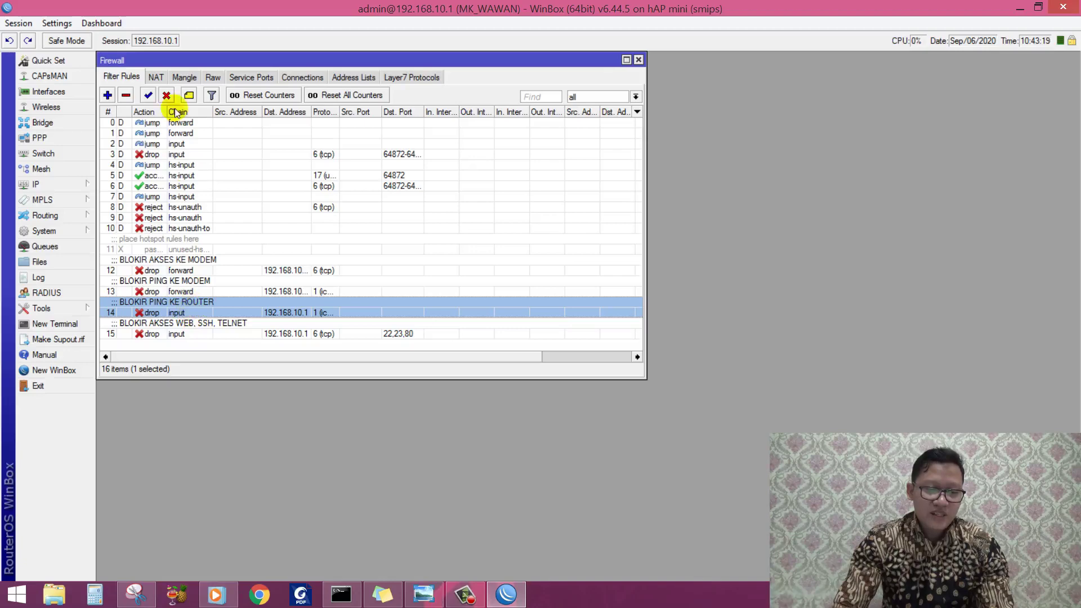
left_click(166, 95)
Step: Ping 192.168.10.1 from Command Prompt, getting replies with 0% loss
left_click(341, 595)
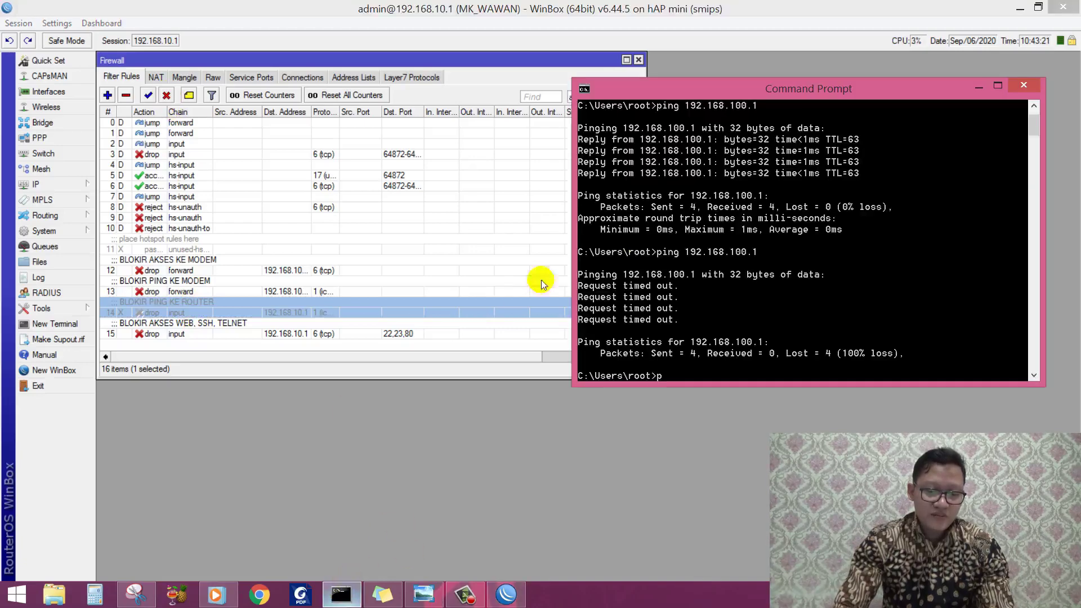
type("ping 1")
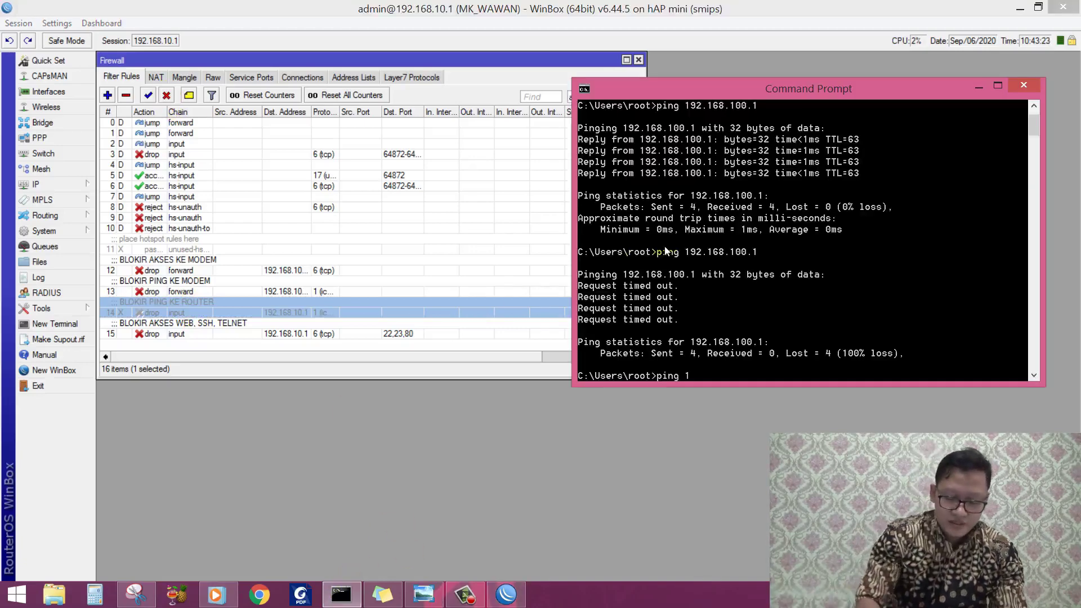
type("92.168.10")
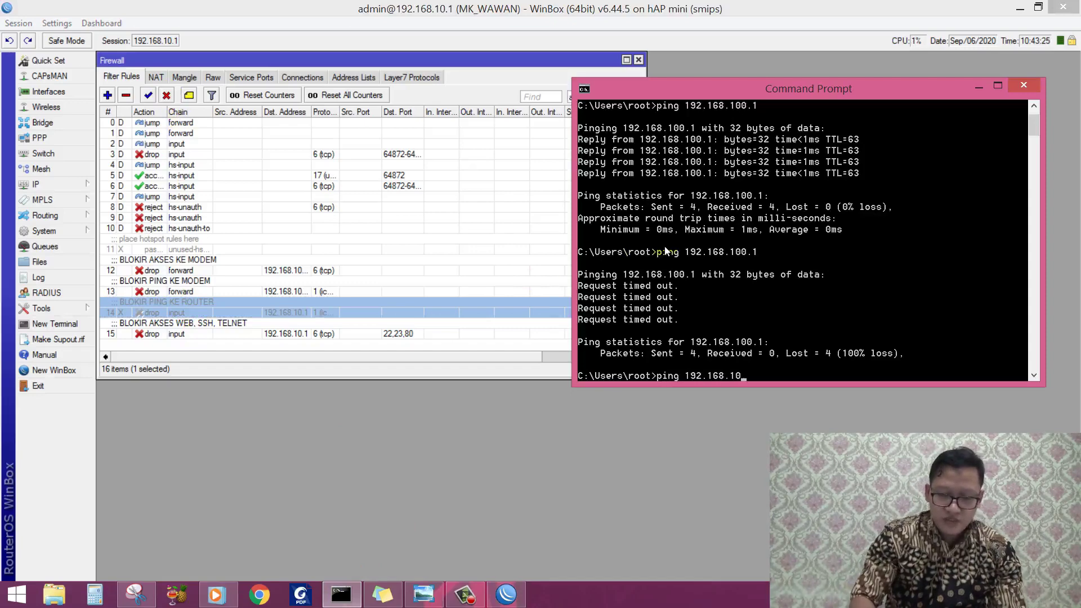
type(".1")
key("Return")
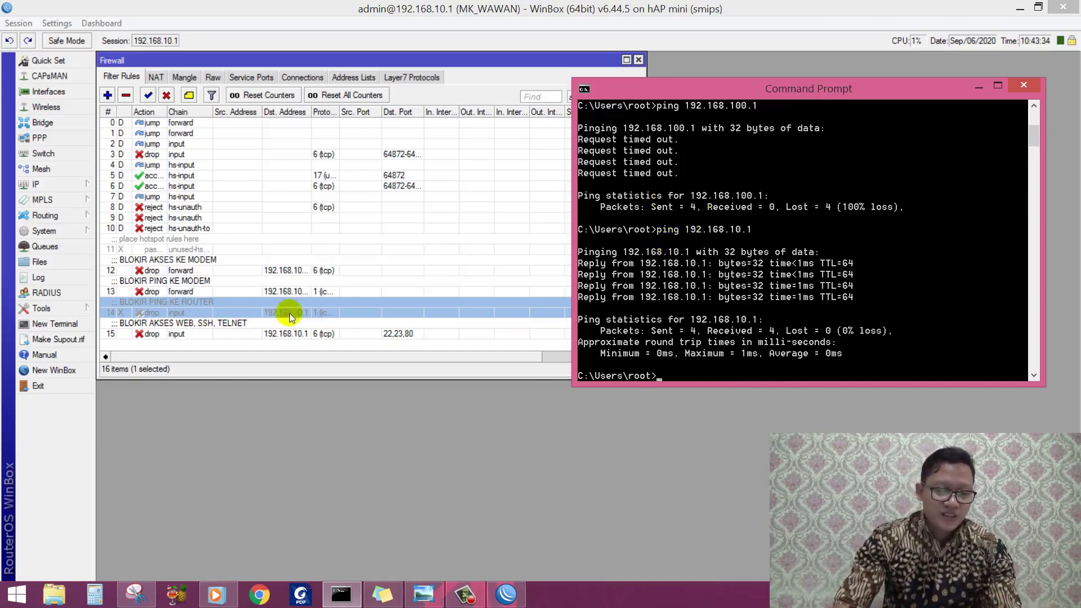
left_click(204, 311)
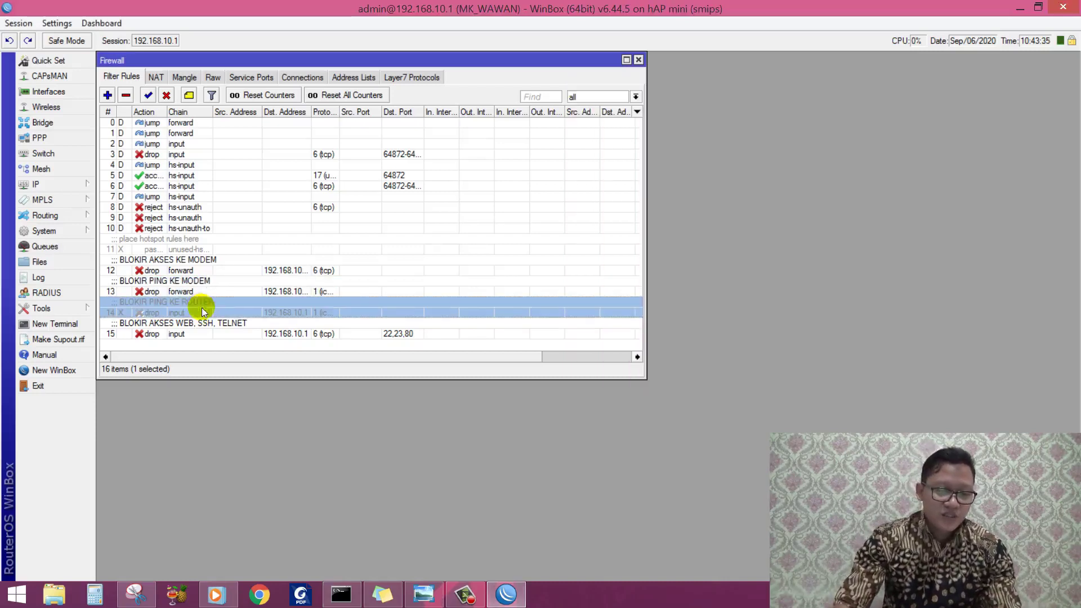
Step: Re-enable rule 14 and re-run the ping to 192.168.10.1, which now times out
left_click(147, 95)
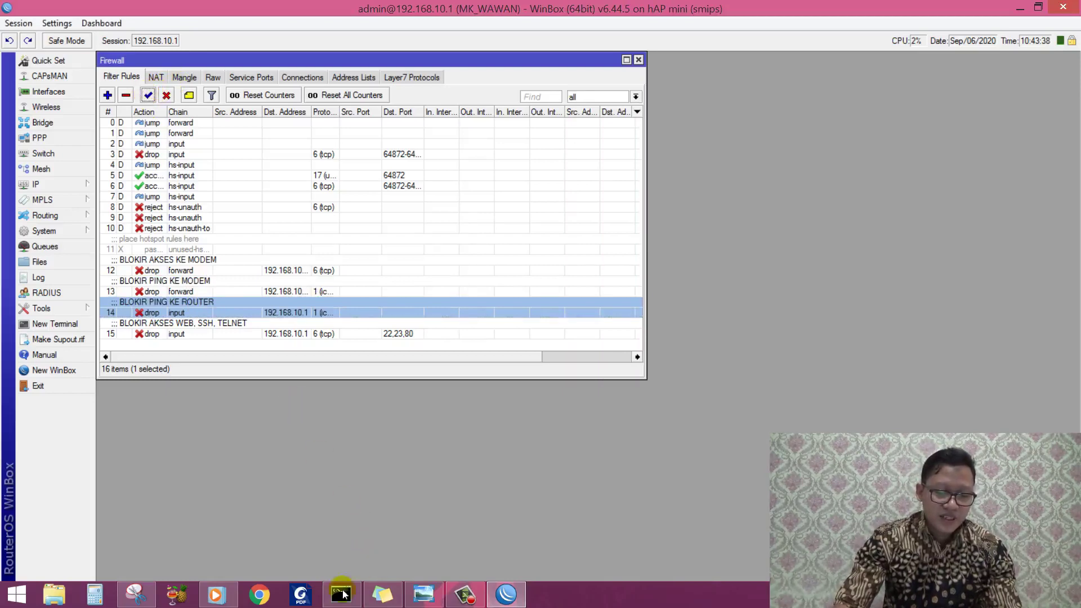
left_click(342, 594)
key("Up")
key("Return")
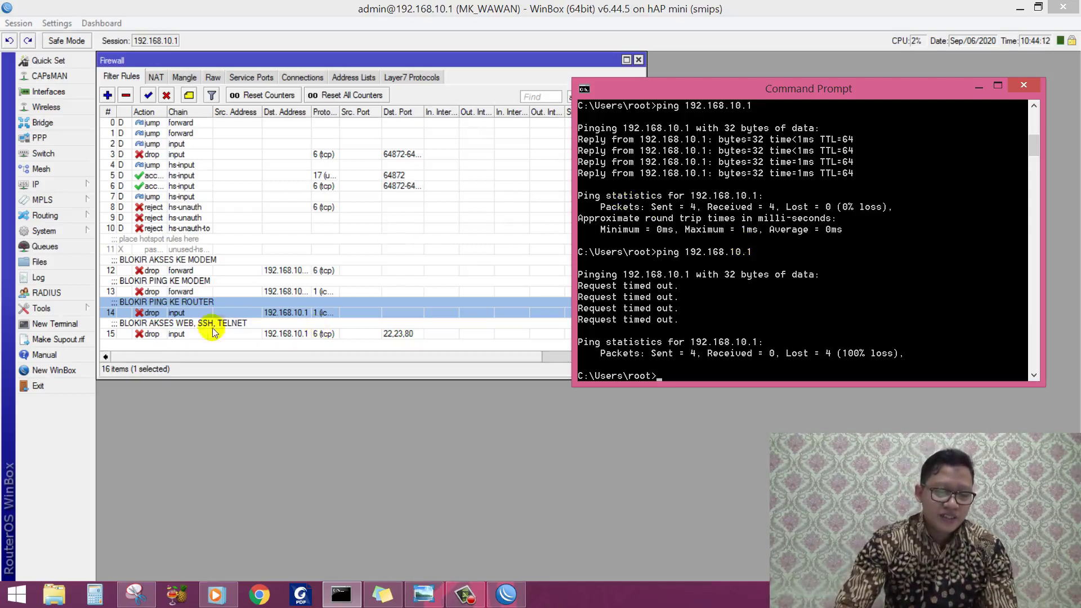
left_click(190, 332)
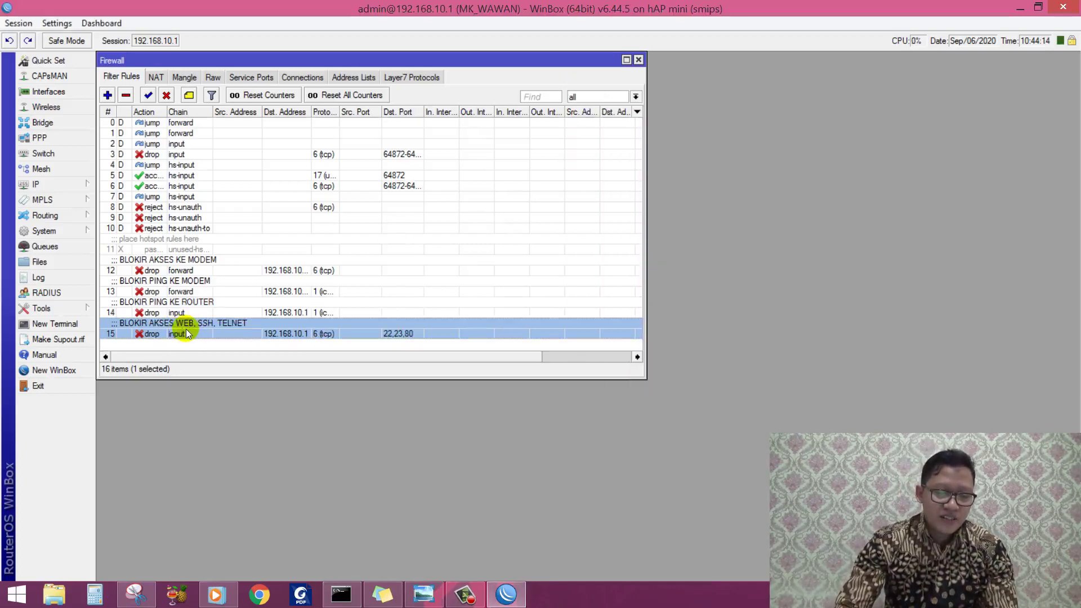
Step: Review rule 15 (TCP ports 22,23,80 drop to 192.168.10.1) and disable it
double_click(189, 332)
left_click(473, 77)
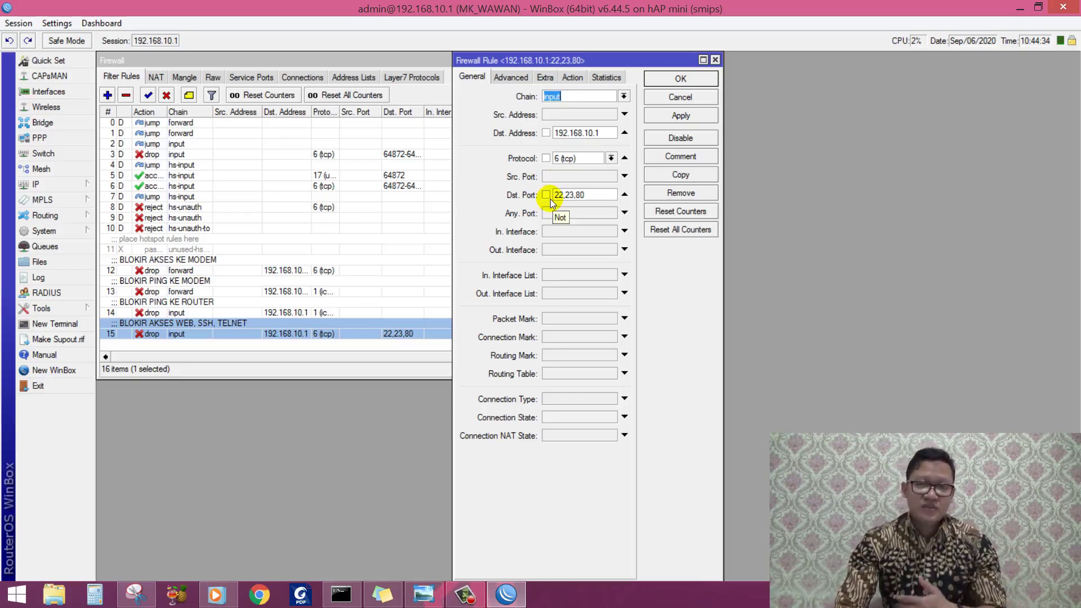
left_click(574, 77)
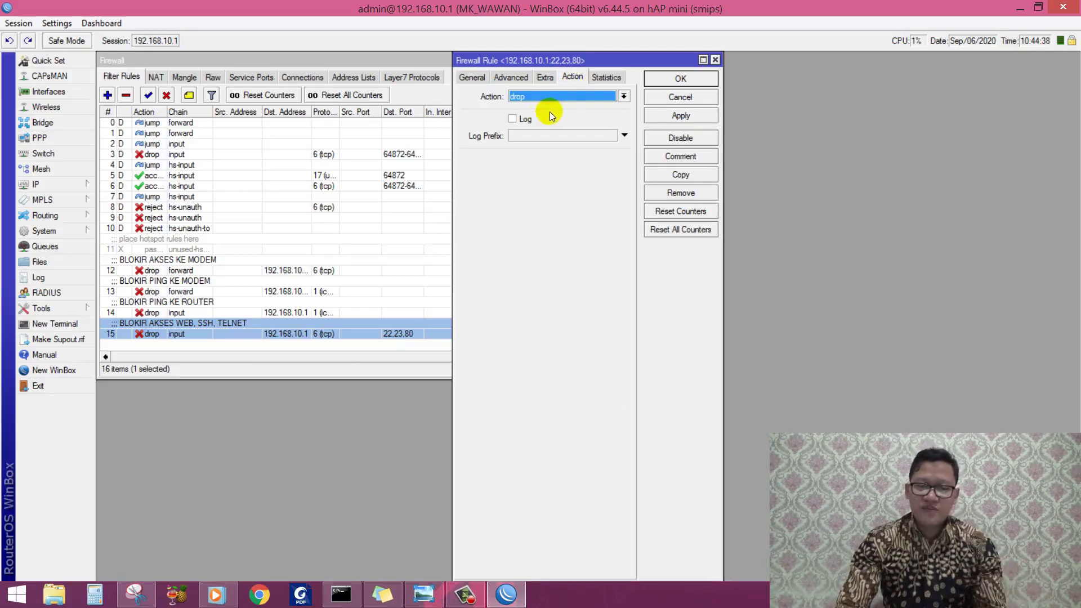
left_click(661, 80)
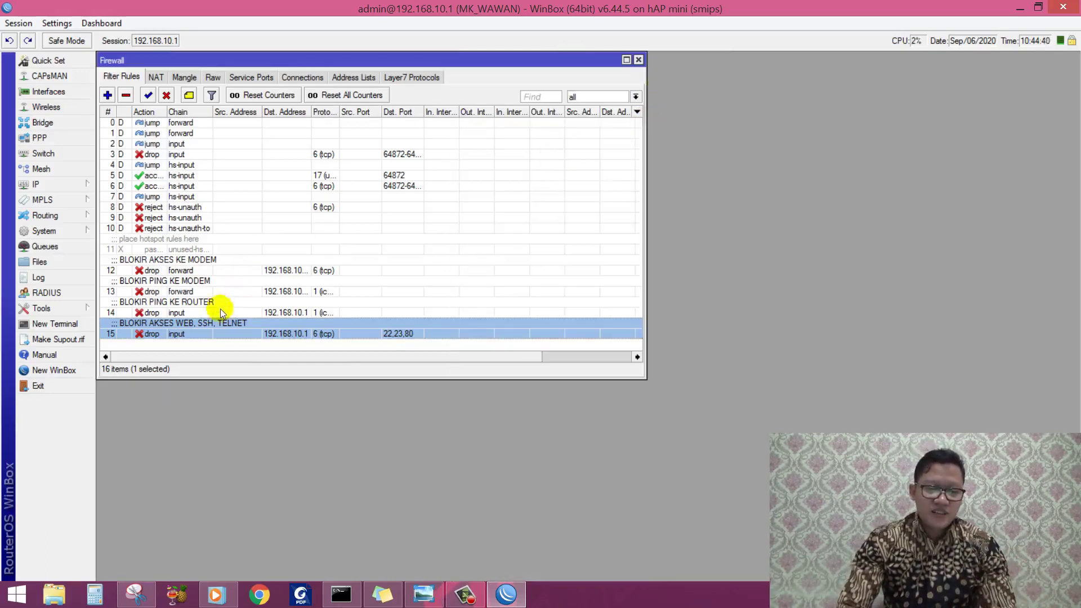
left_click(167, 96)
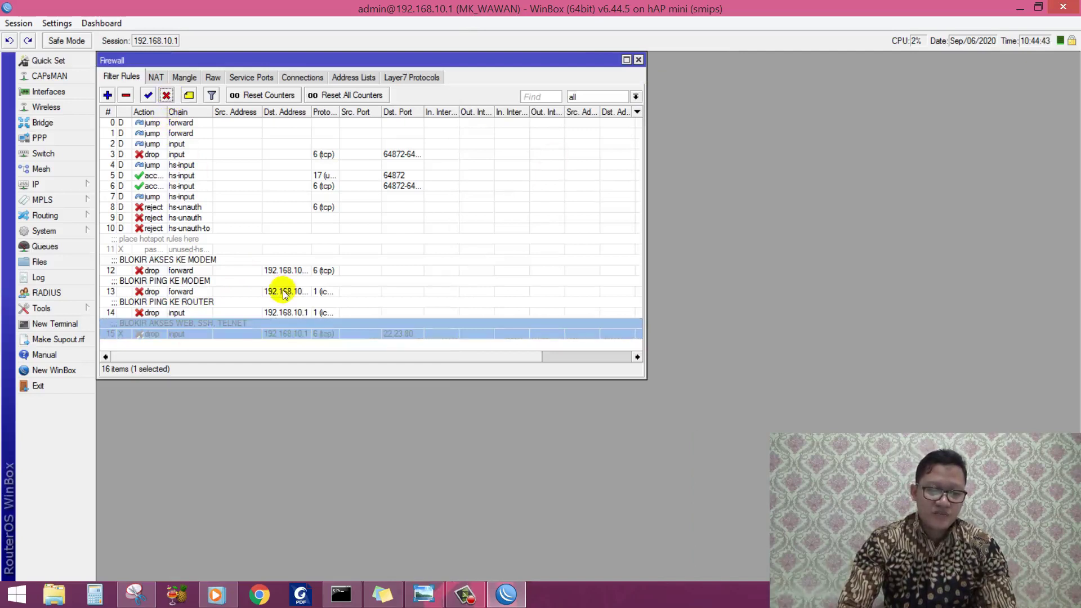
Step: In Chrome, close the YouTube tab and load 192.168.10.1 in a new tab
left_click(259, 594)
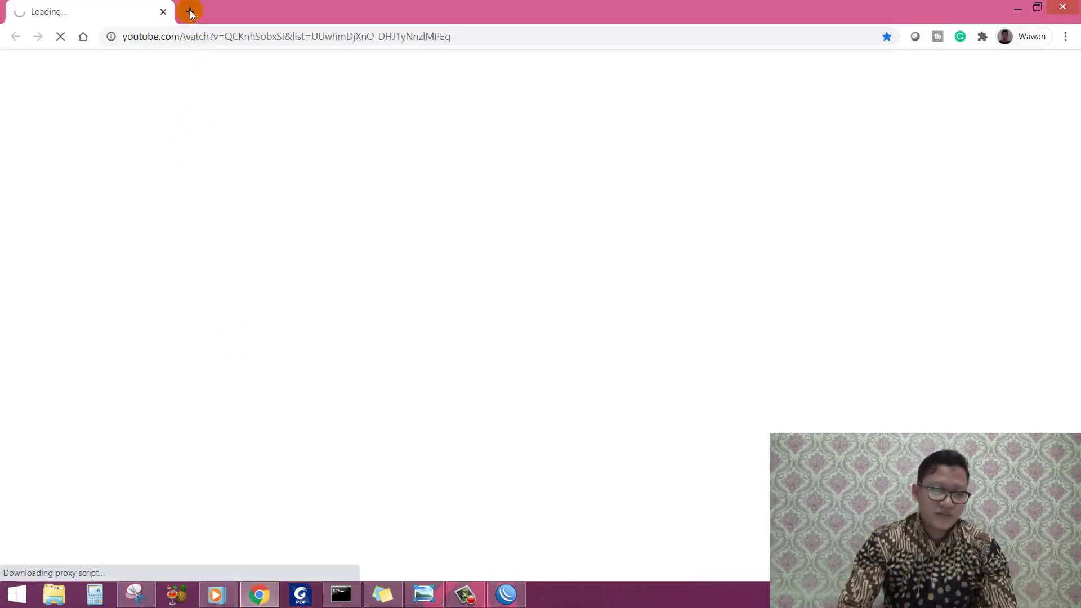
left_click(190, 12)
left_click(163, 12)
left_click(172, 36)
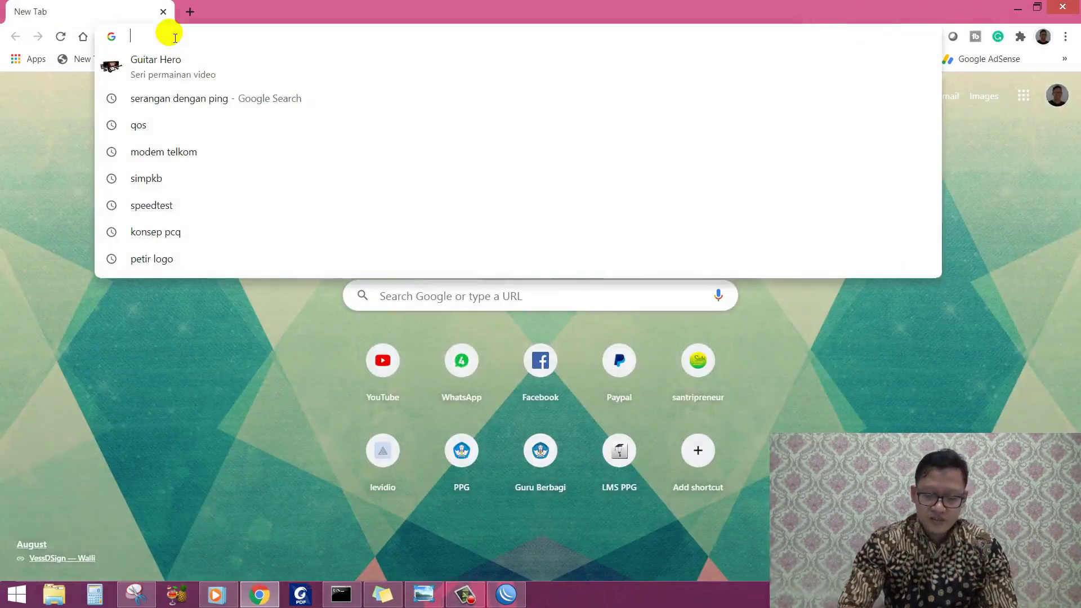
type("192.168.10.1")
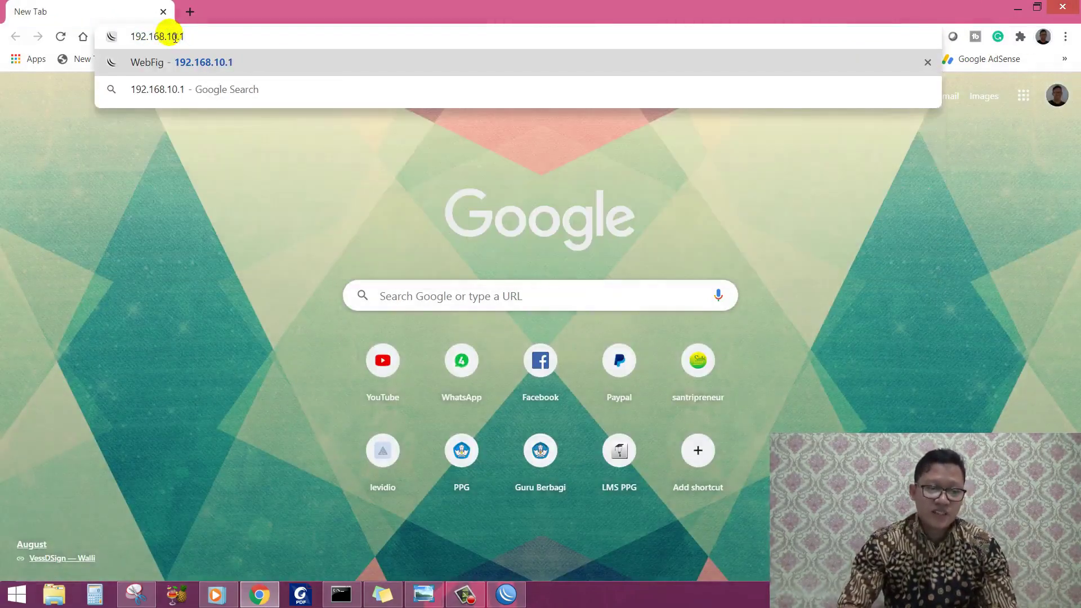
key("Return")
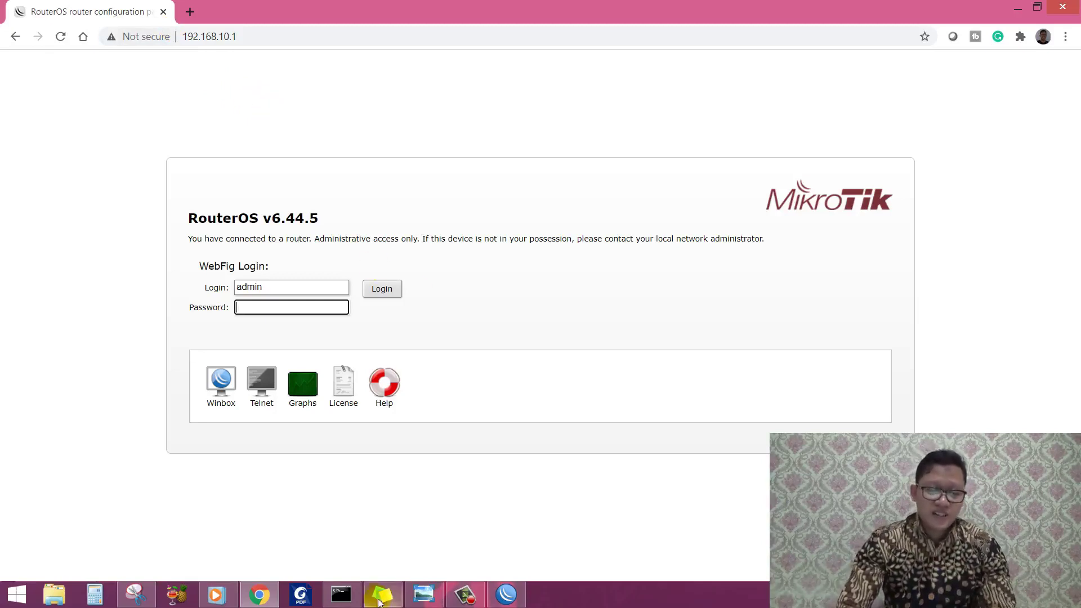
Step: Telnet to 192.168.10.1 and log in as admin, then show the desktop
left_click(379, 538)
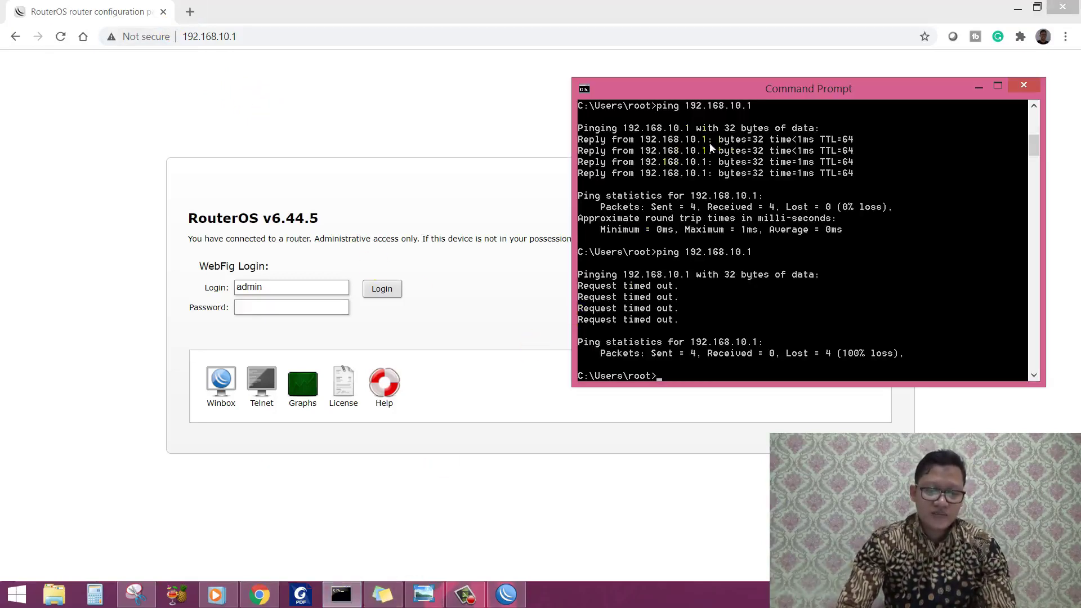
left_click_drag(813, 90, 728, 63)
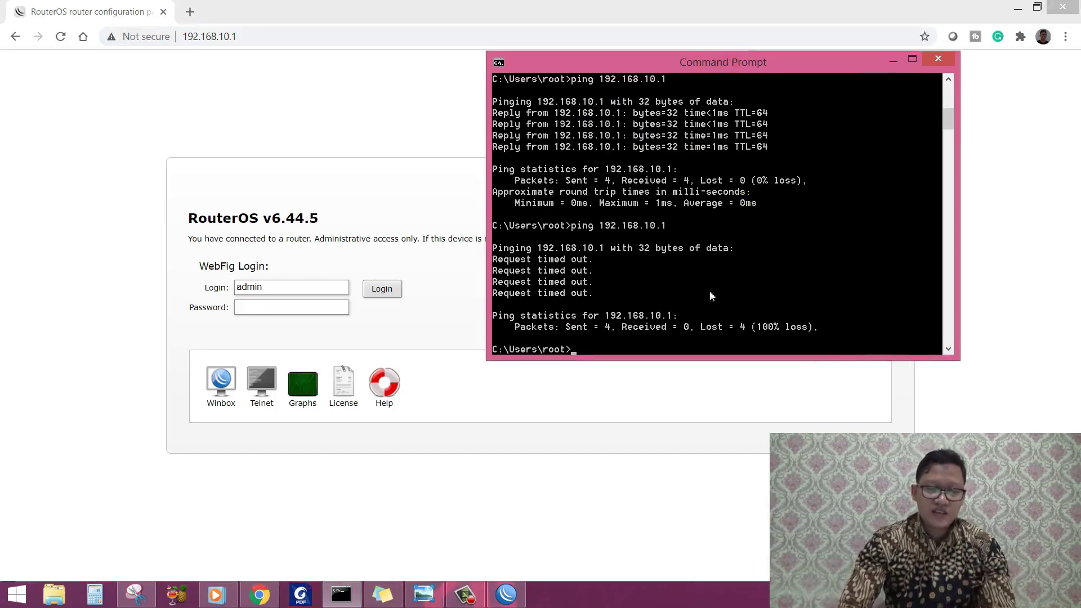
type("t")
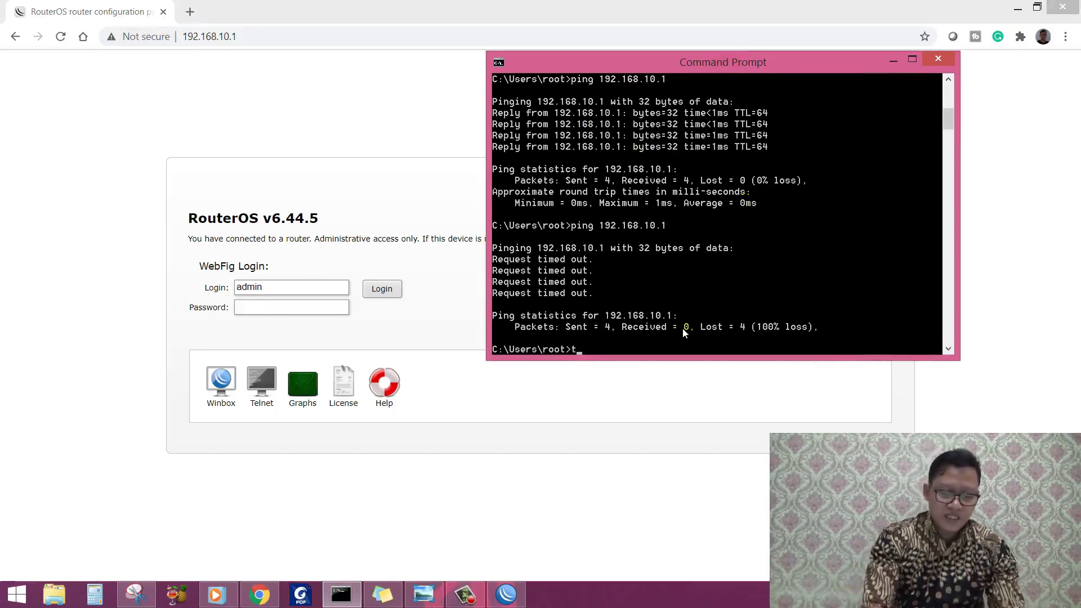
type("elnet")
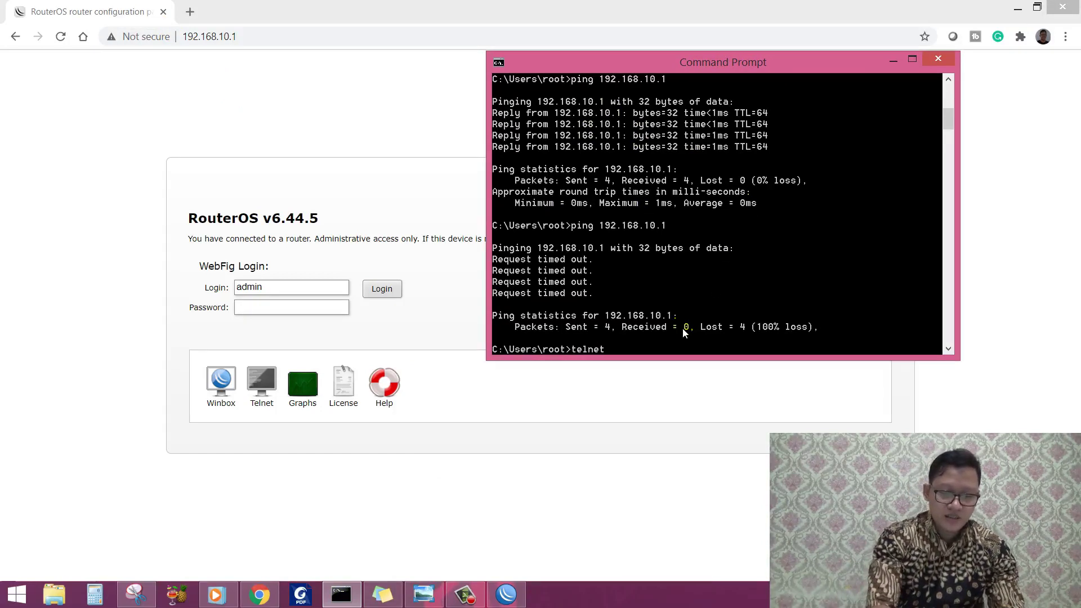
type(" 192.168.10.1")
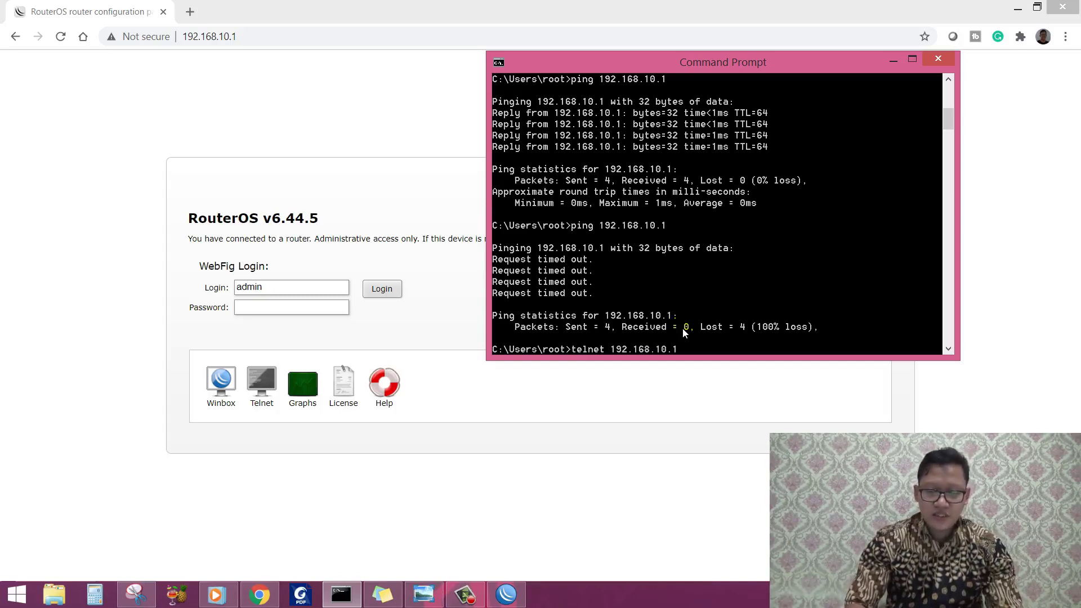
key("Return")
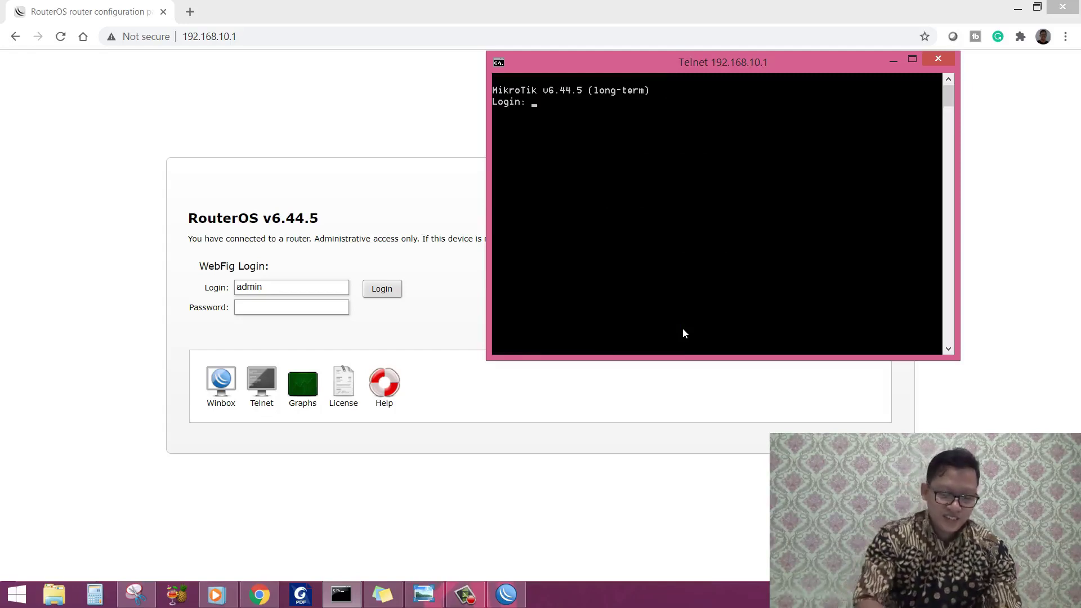
type("admin")
key("Return")
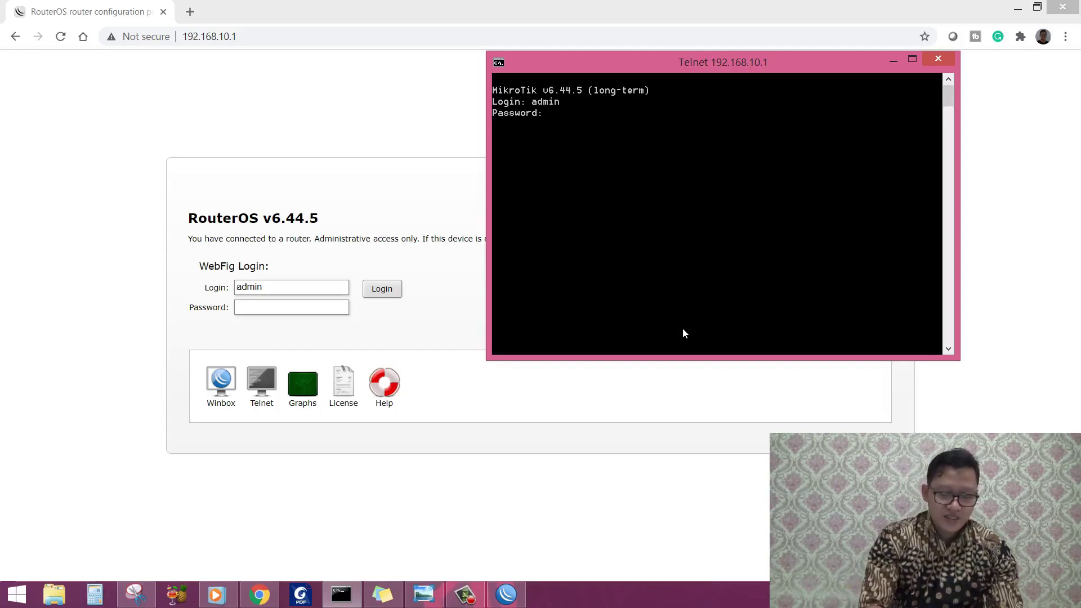
key("Return")
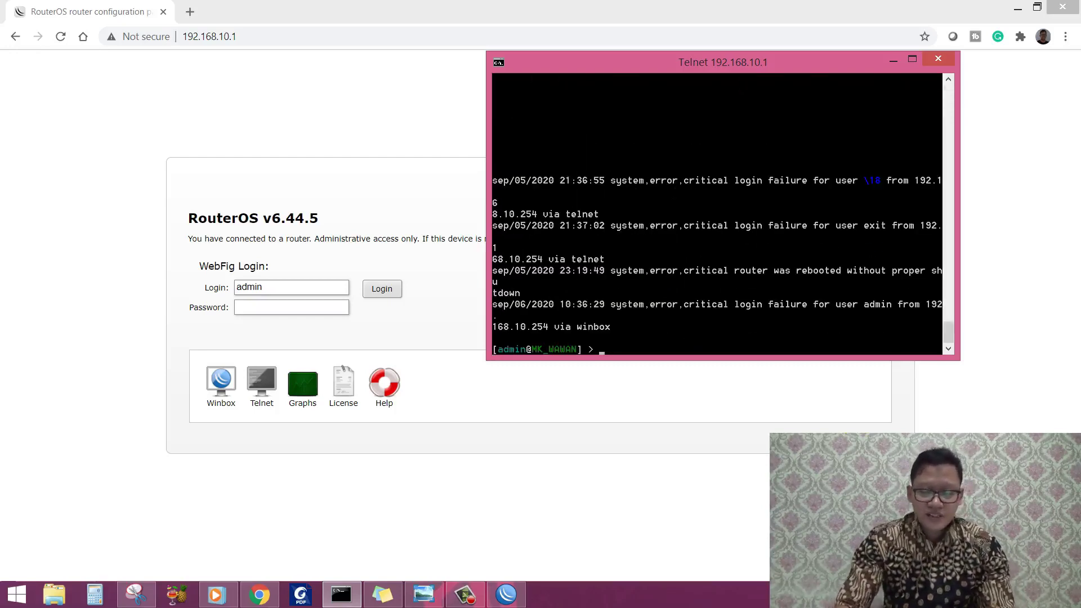
key("super+d")
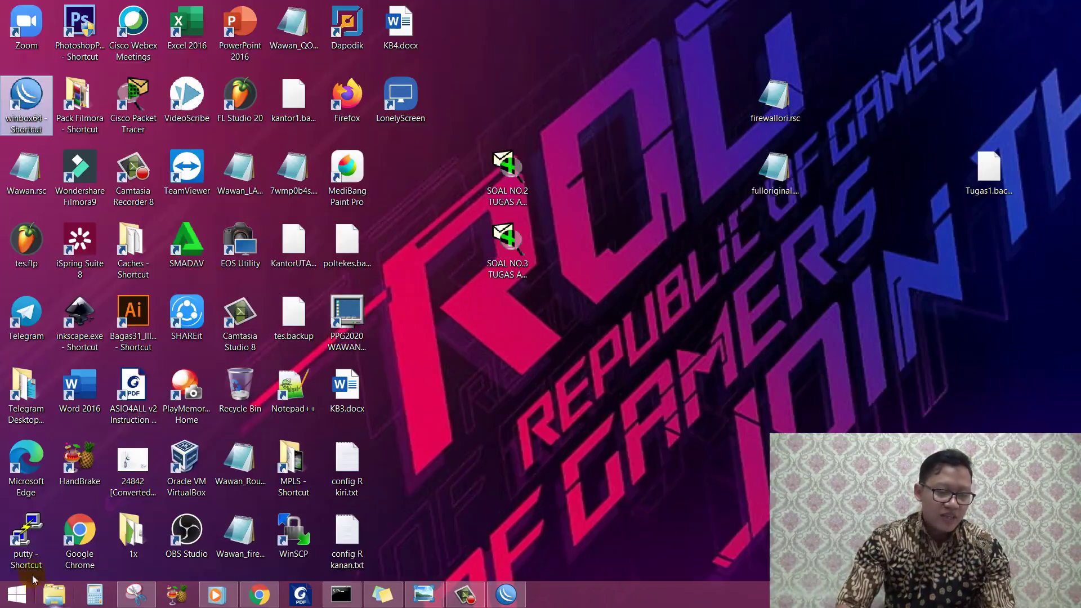
Step: Connect to 192.168.10.1 over SSH in PuTTY, accept the host key, and log in as admin
left_click(31, 529)
double_click(31, 530)
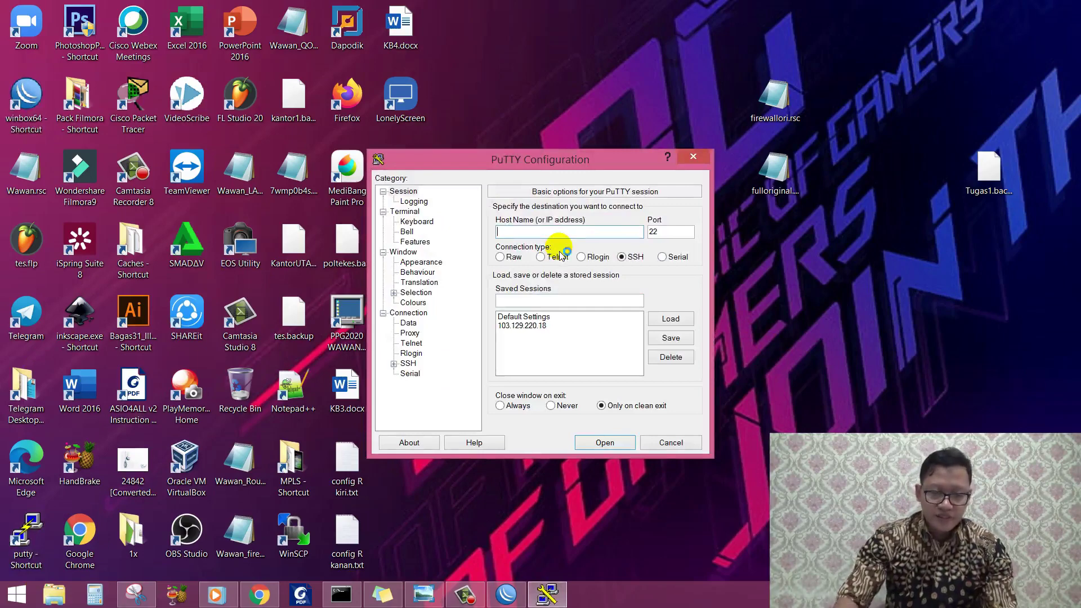
type("192.168")
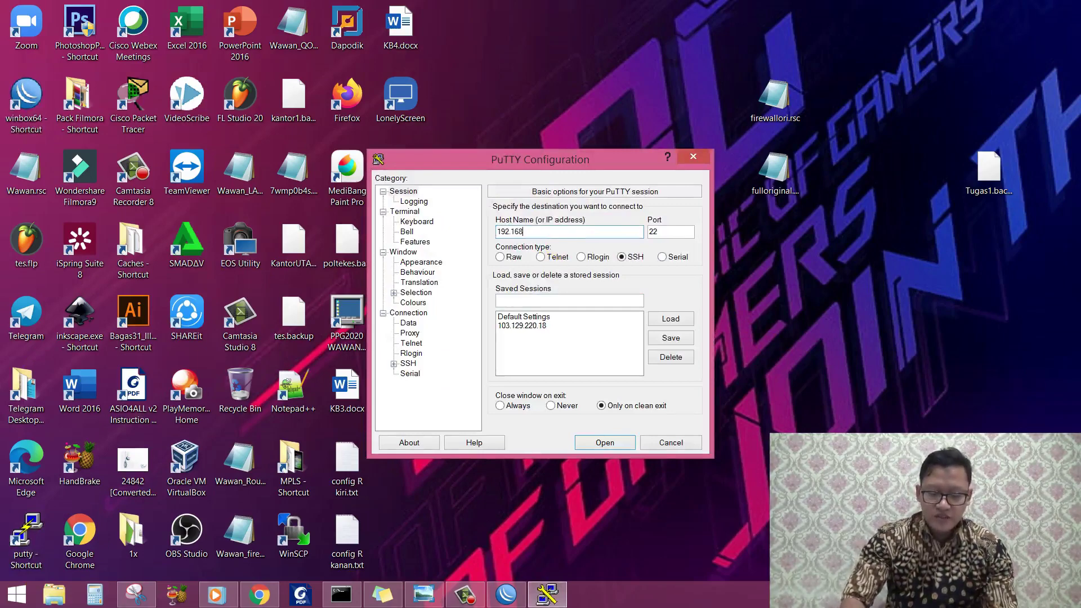
type(".10.1")
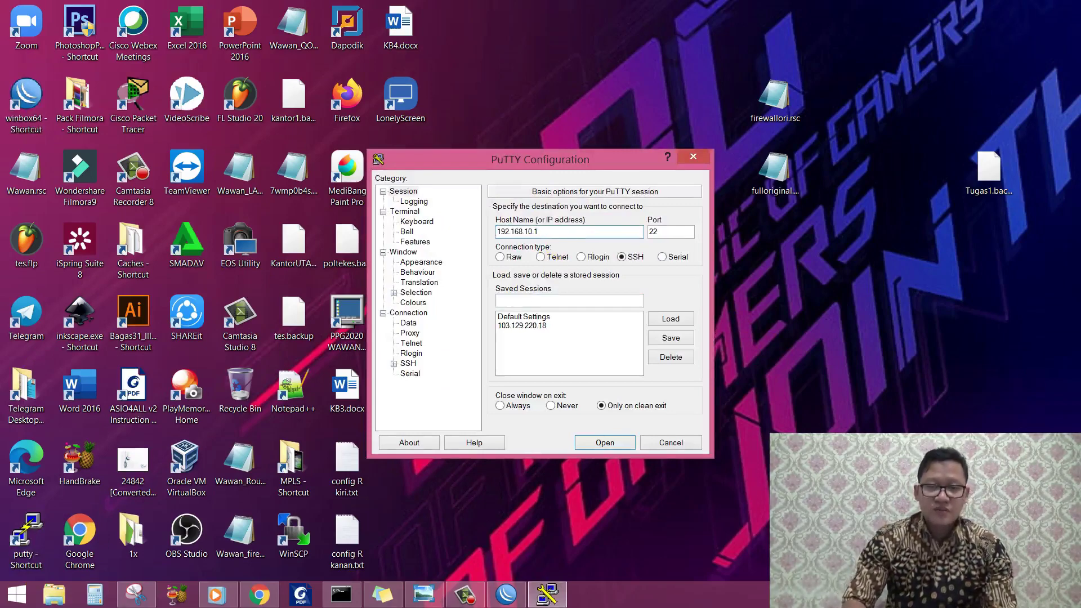
key("Return")
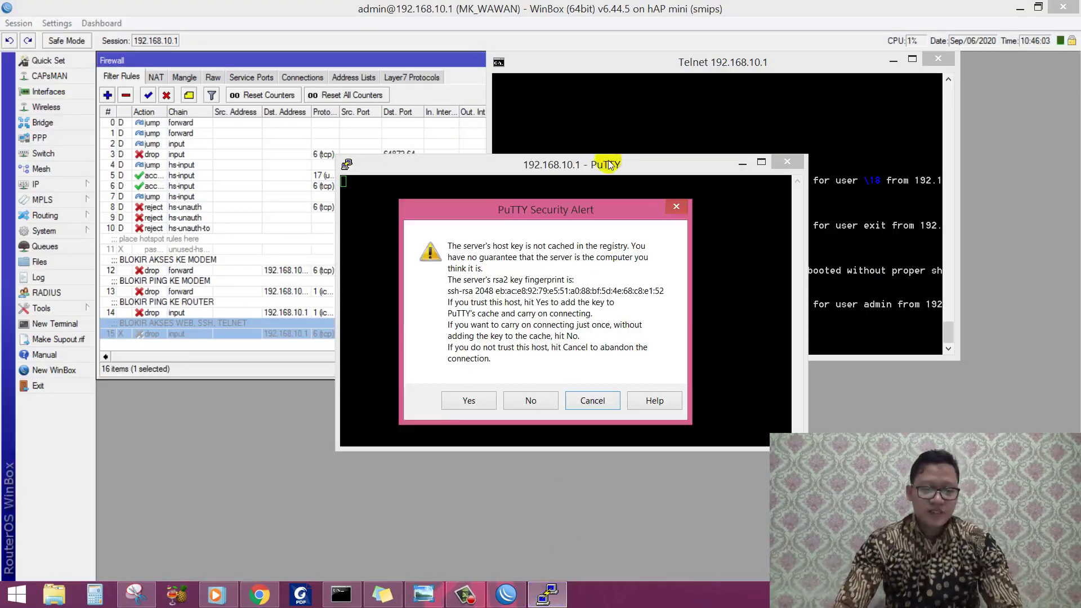
left_click(468, 400)
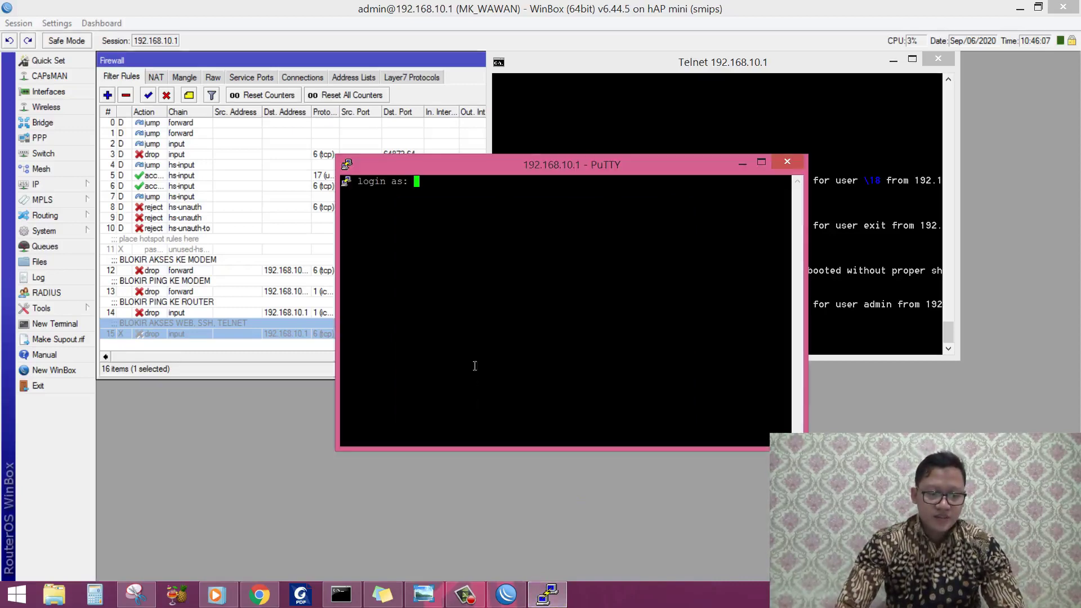
type("admin")
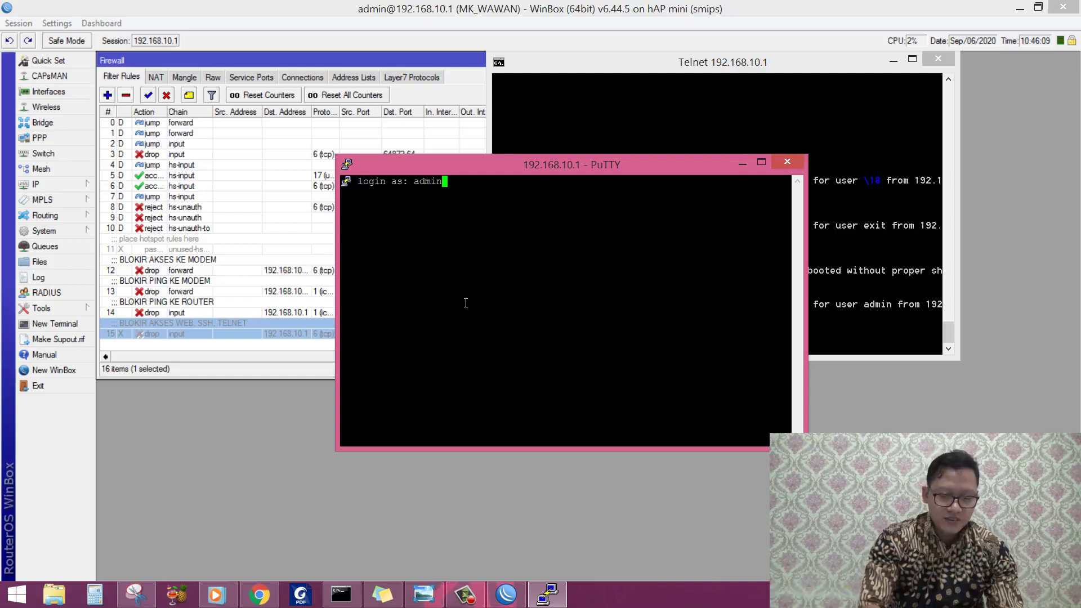
key("Return")
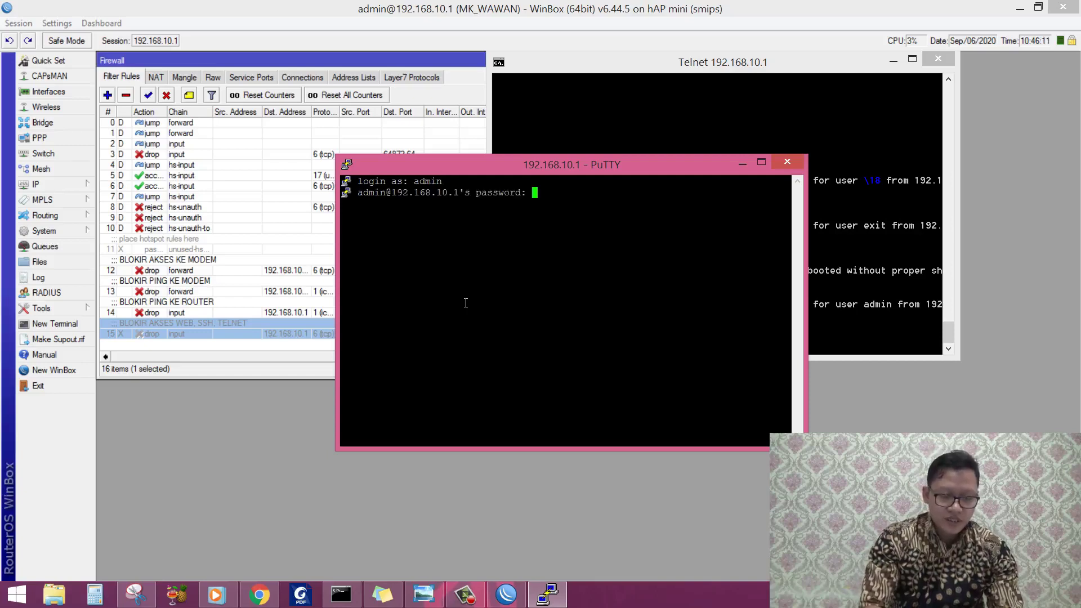
key("Return")
key("Return")
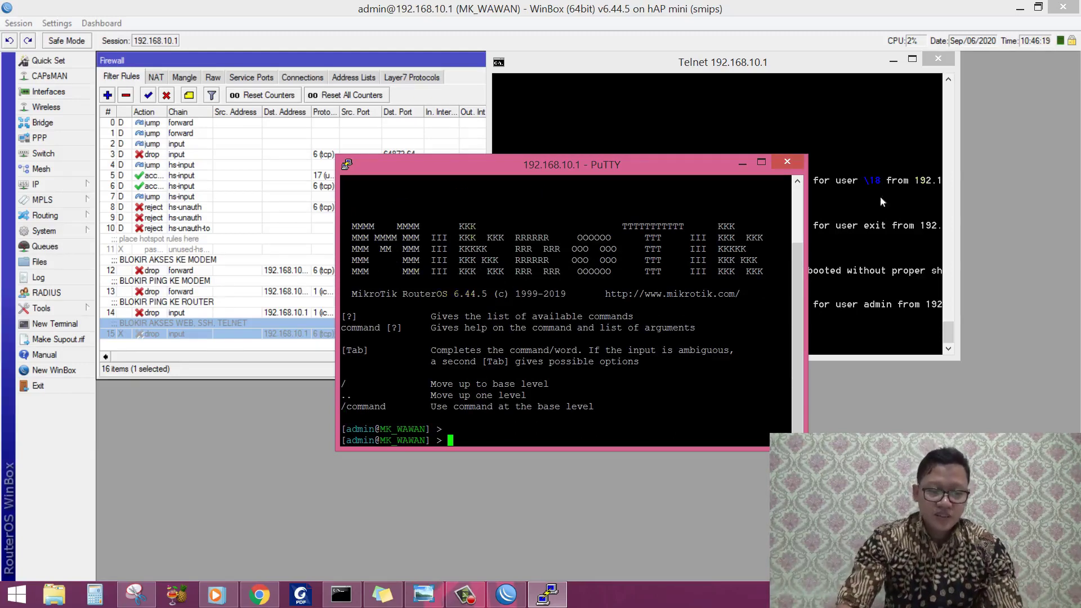
Step: Close the PuTTY SSH session and the Telnet window
left_click(787, 163)
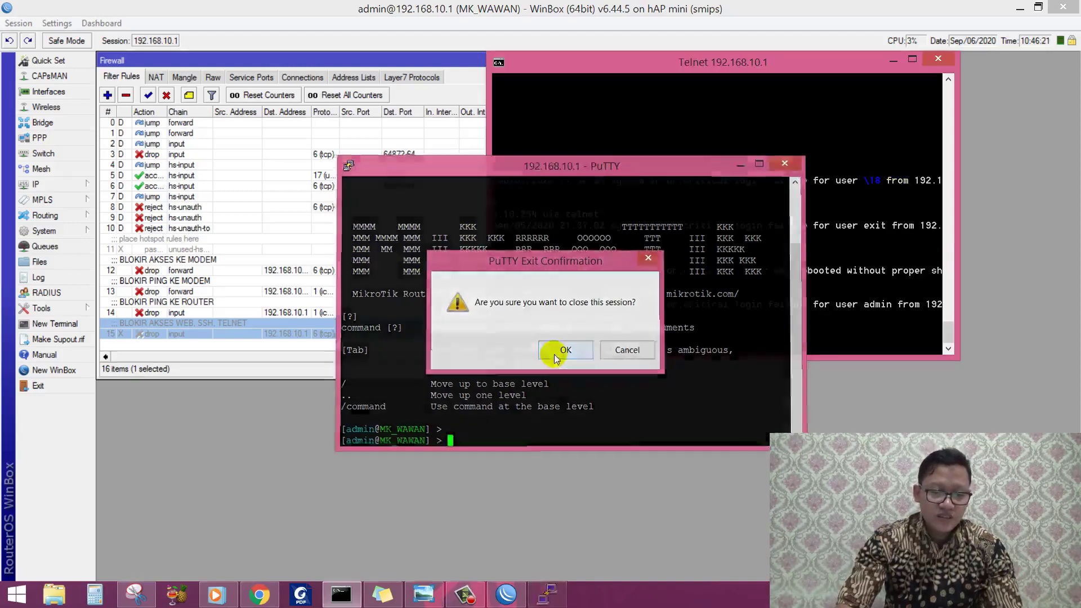
left_click(584, 350)
left_click(938, 59)
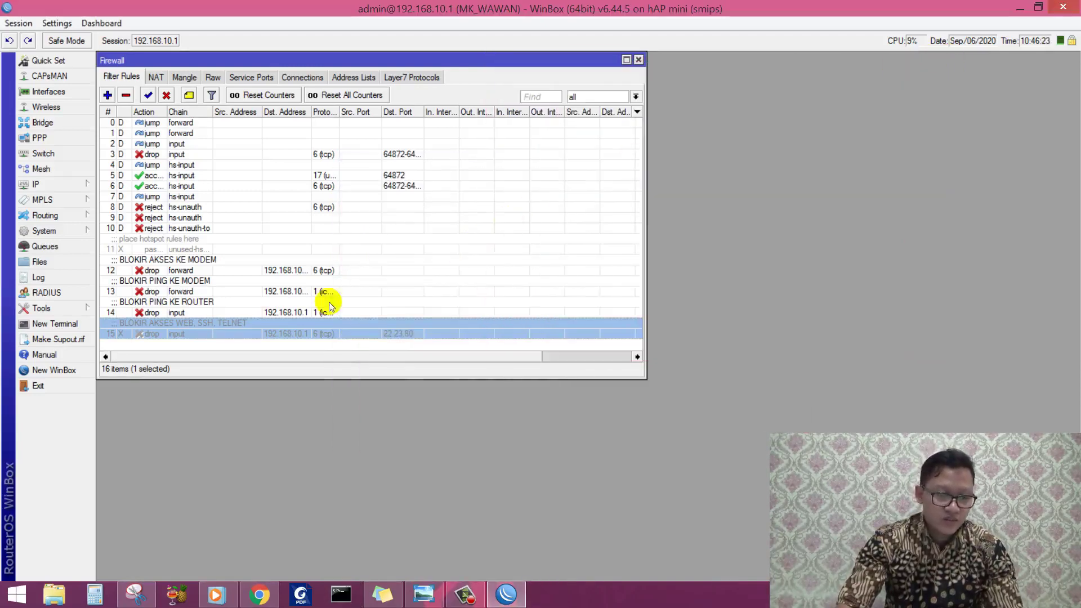
Step: Select rule 15 'BLOKIR AKSES WEB, SSH, TELNET' and enable it again
left_click(245, 313)
left_click(241, 325)
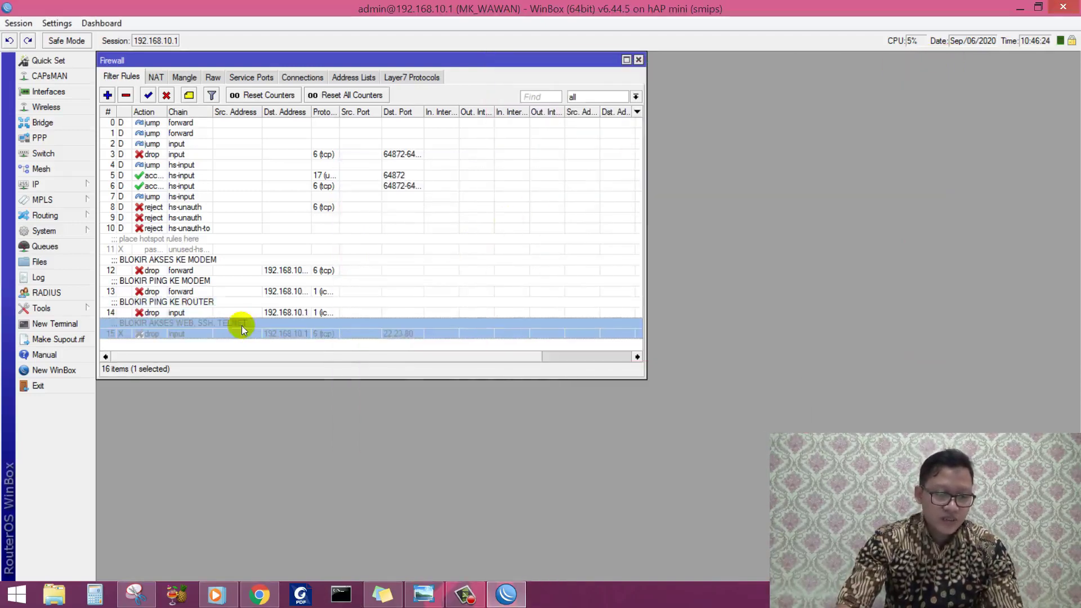
left_click(148, 95)
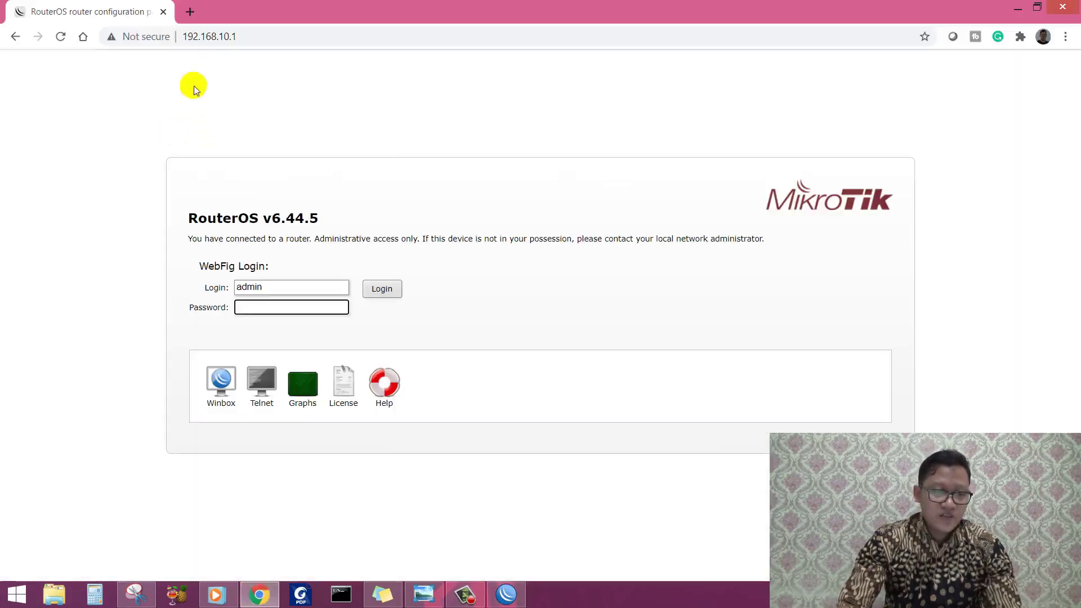
Step: Replace the RouterOS tab with a new tab and browse to 192.168.10.1
left_click(188, 12)
left_click(159, 12)
left_click(169, 37)
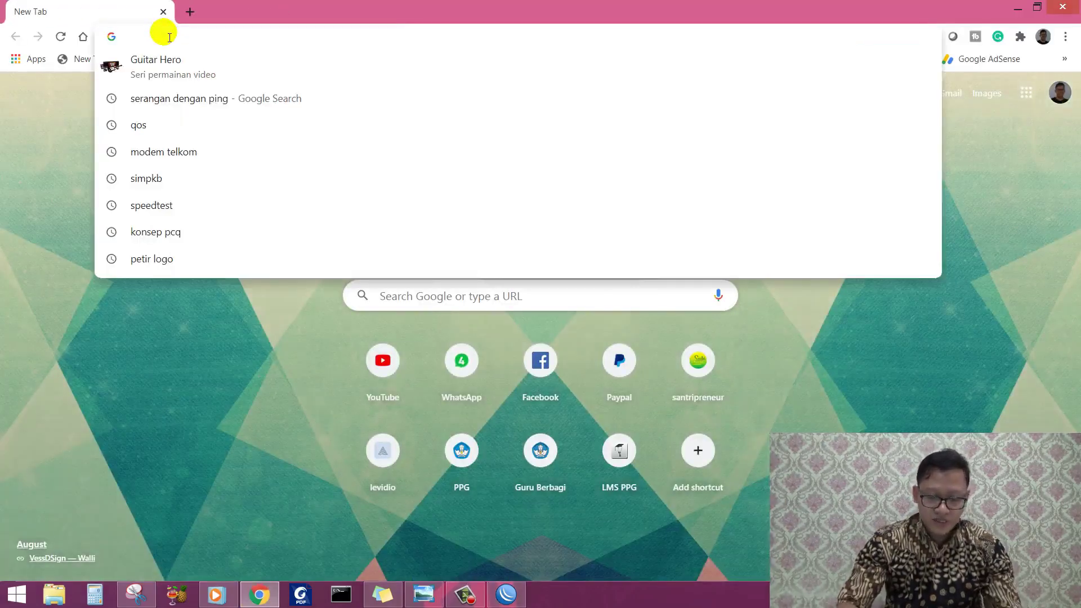
type("192.168.10.1")
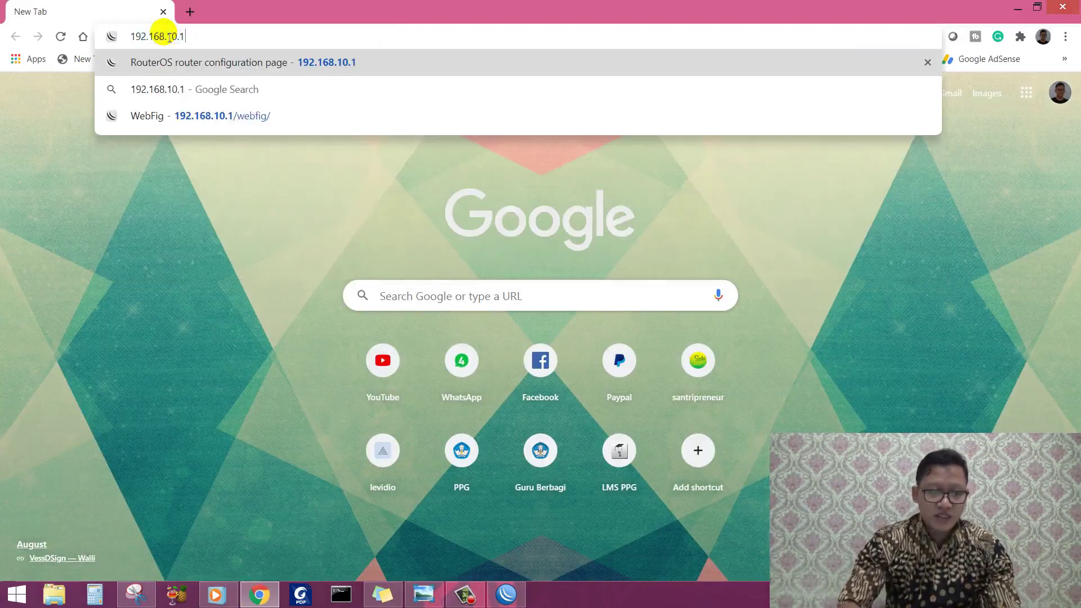
key("Return")
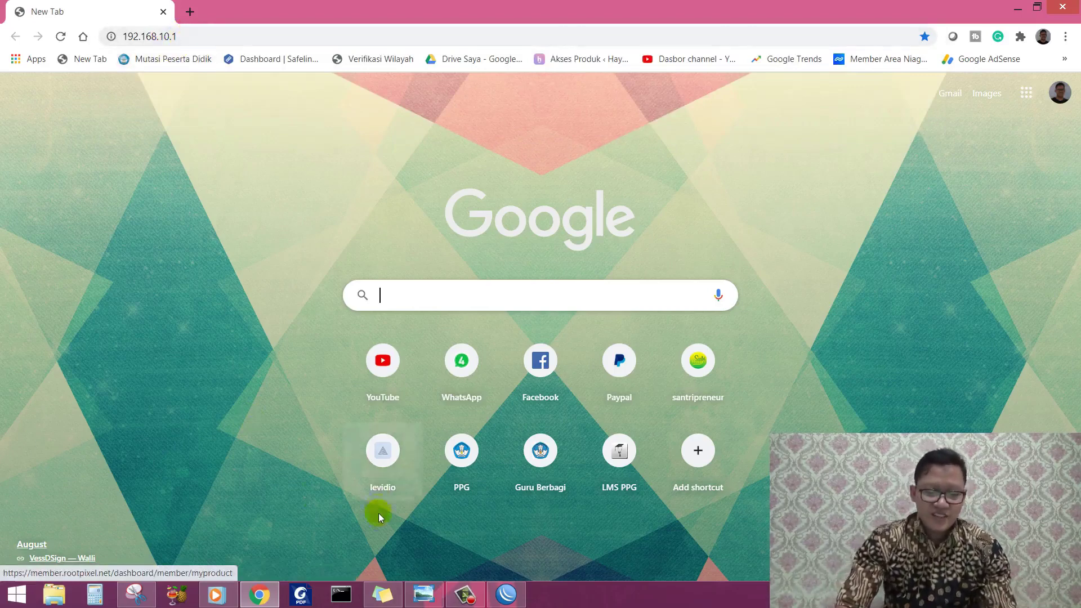
Step: Run 'telnet 192.168.10.1' in Command Prompt, then minimise everything to the desktop
left_click(340, 589)
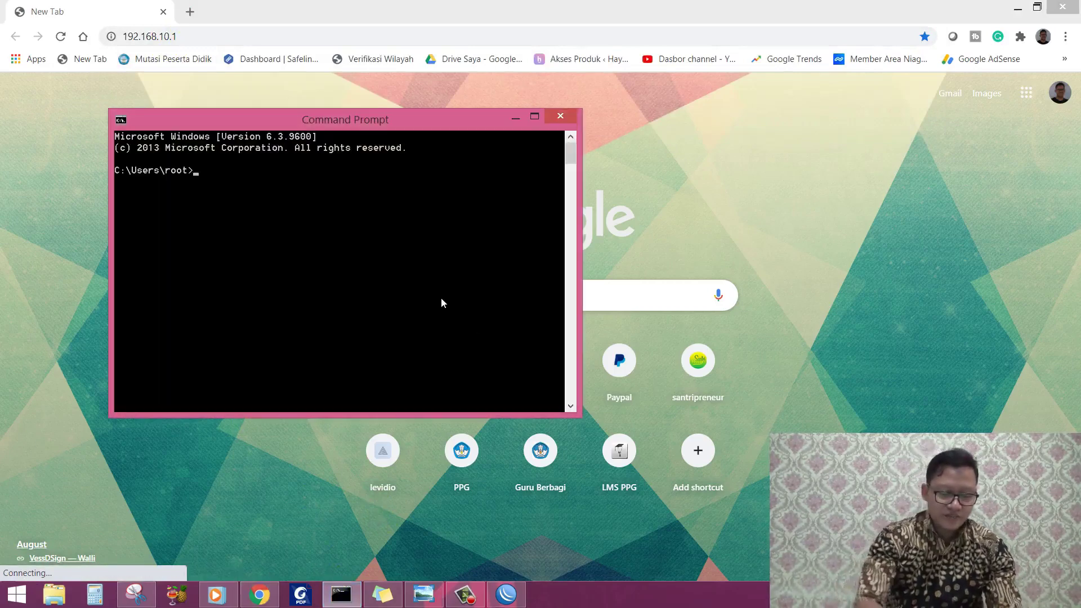
type("telnet")
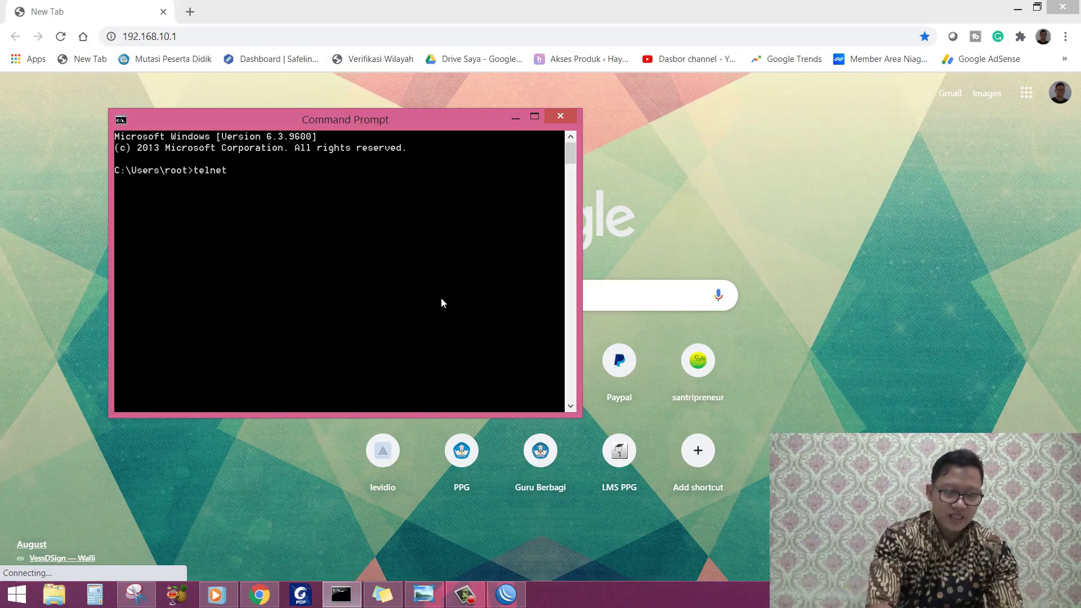
type(" 192.168")
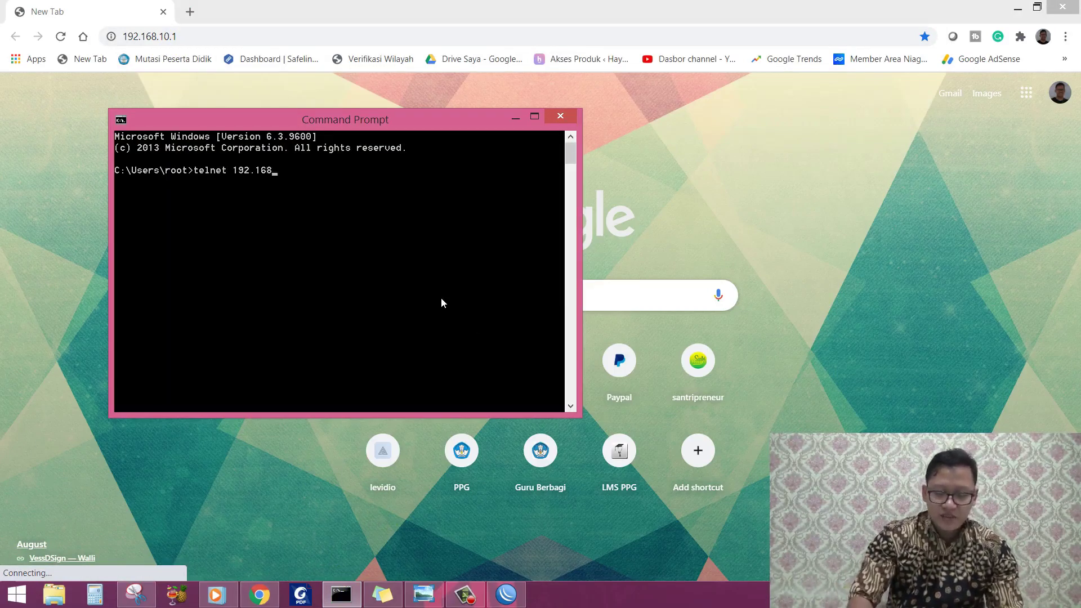
type(".10.1")
key("Return")
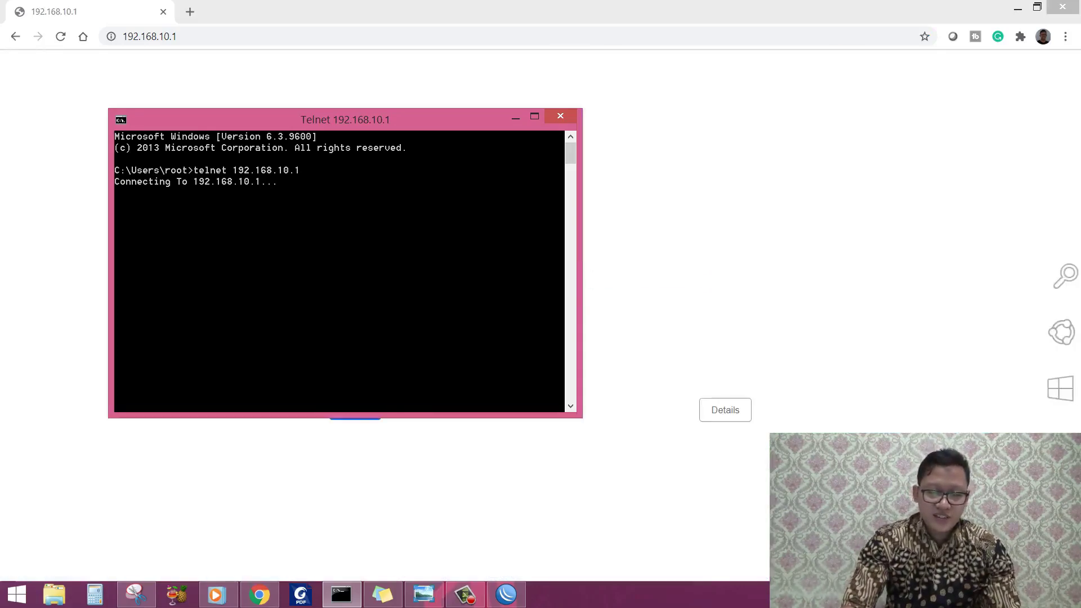
left_click(1079, 606)
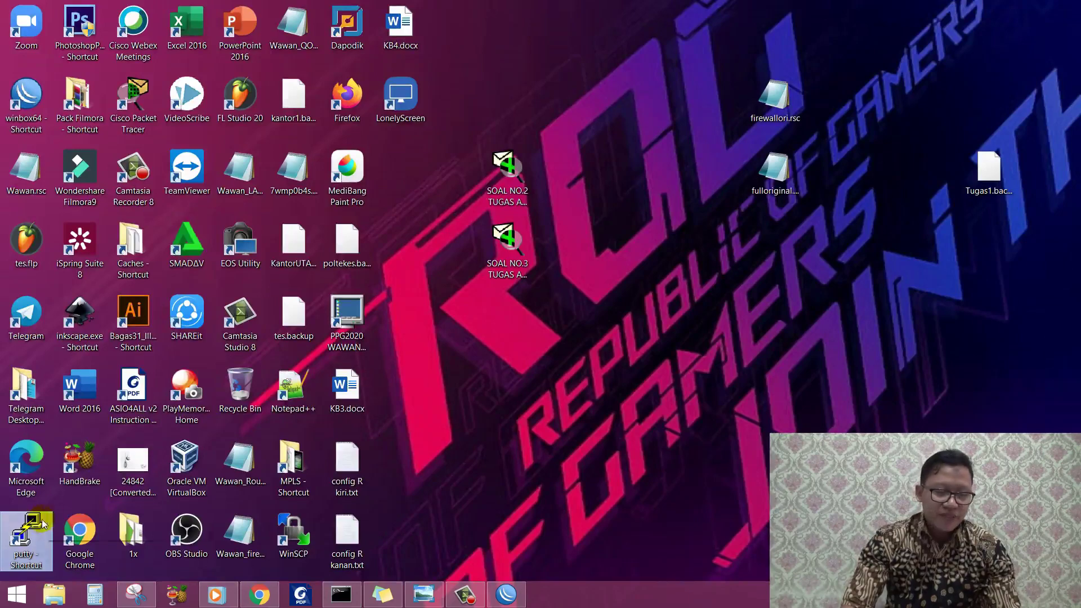
Step: Launch PuTTY and open an SSH session to host 192.168.10.1
double_click(22, 532)
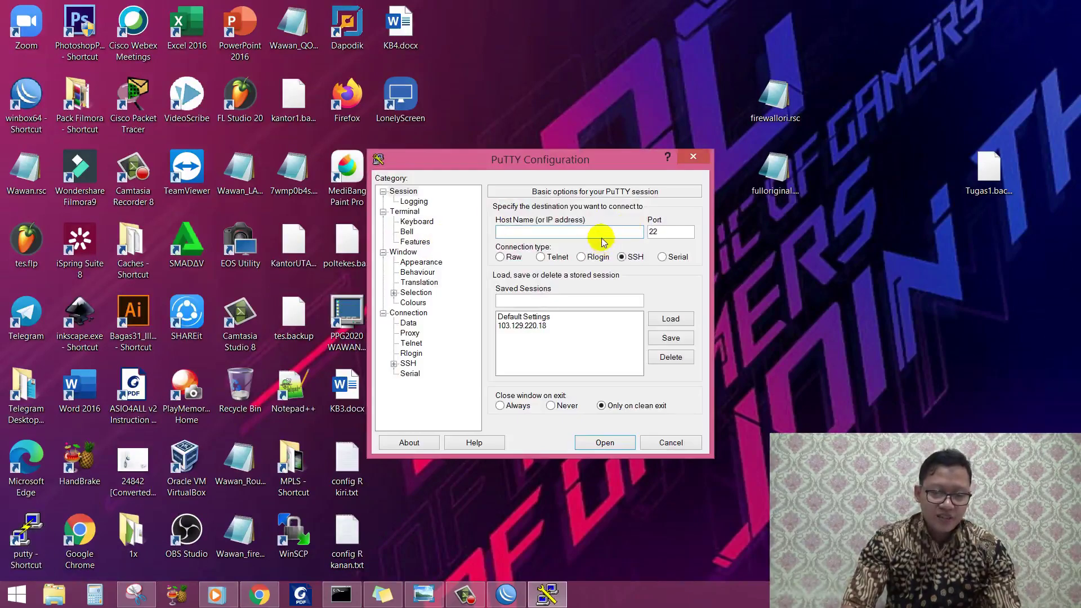
type("192.168")
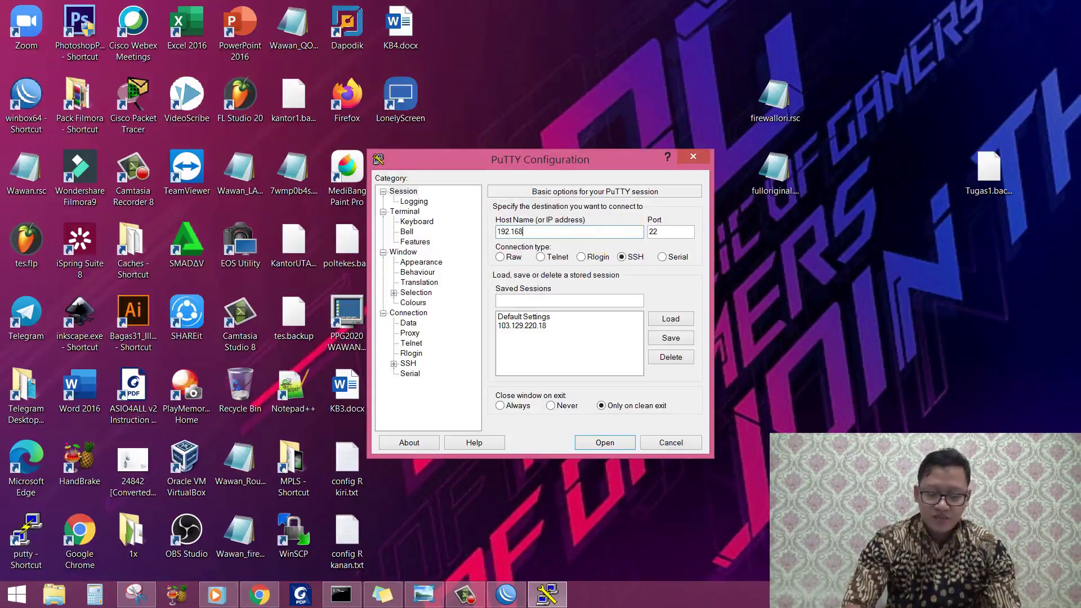
type(".10.1")
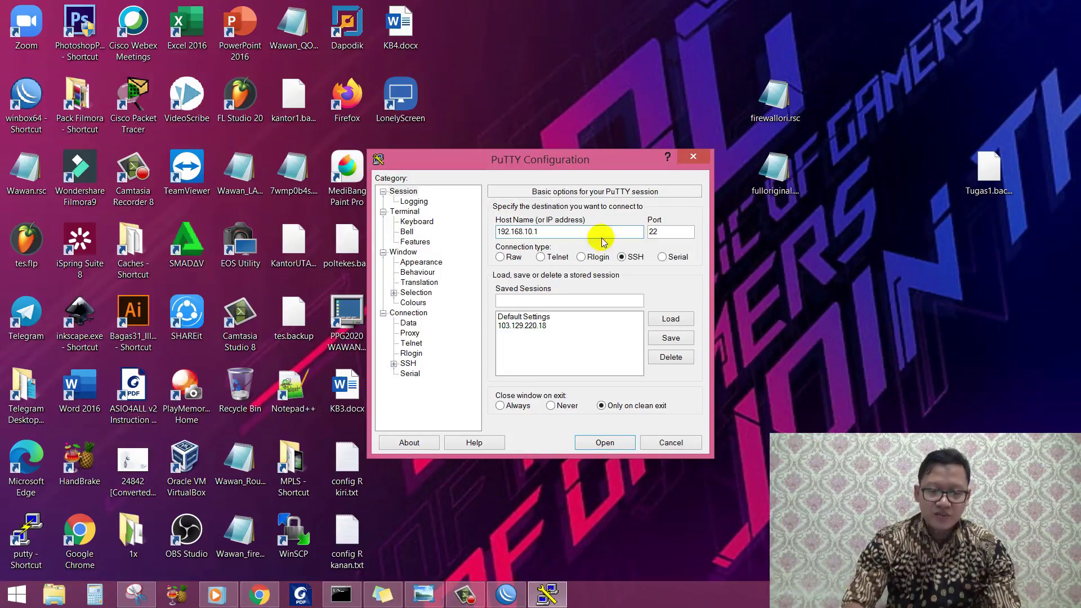
key("Return")
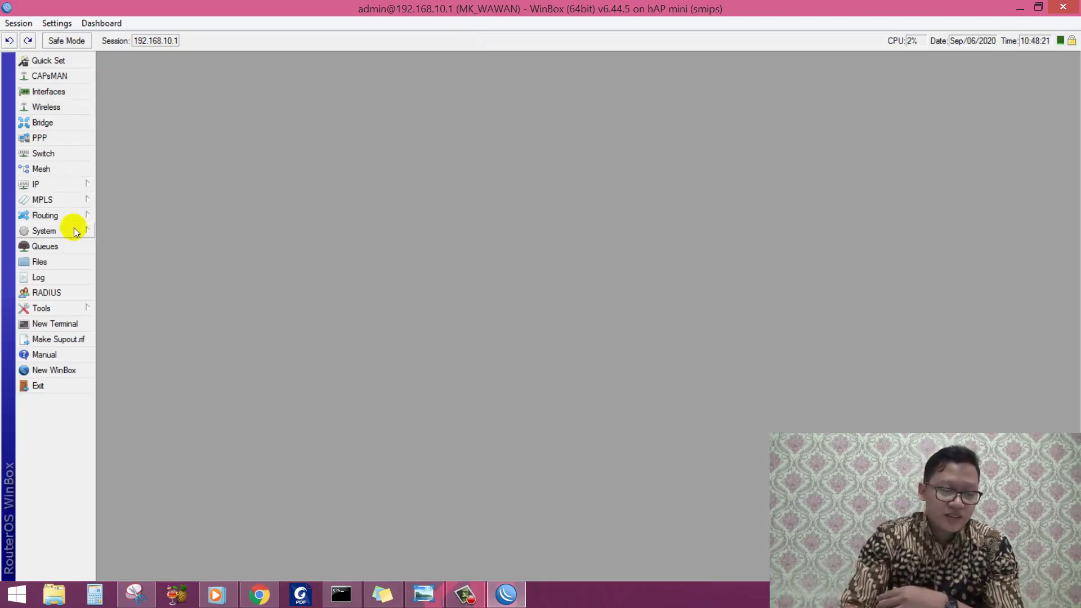
Step: Open Simple Queues and review the LAB.KOMPUTER, DAPODIK and KEPSEK limits against the topology diagram
left_click(73, 245)
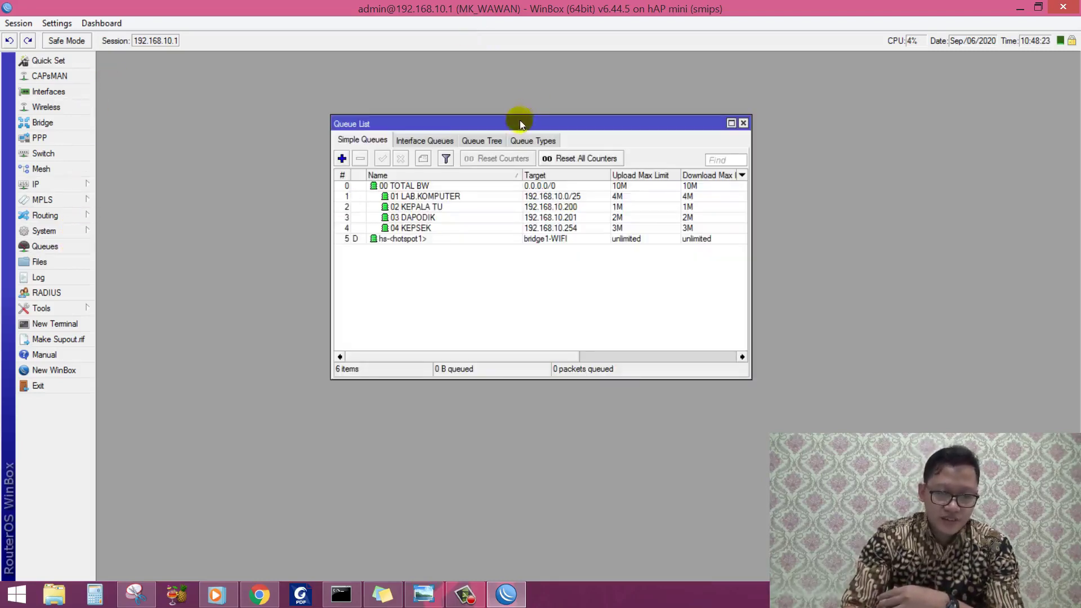
left_click_drag(520, 121, 425, 116)
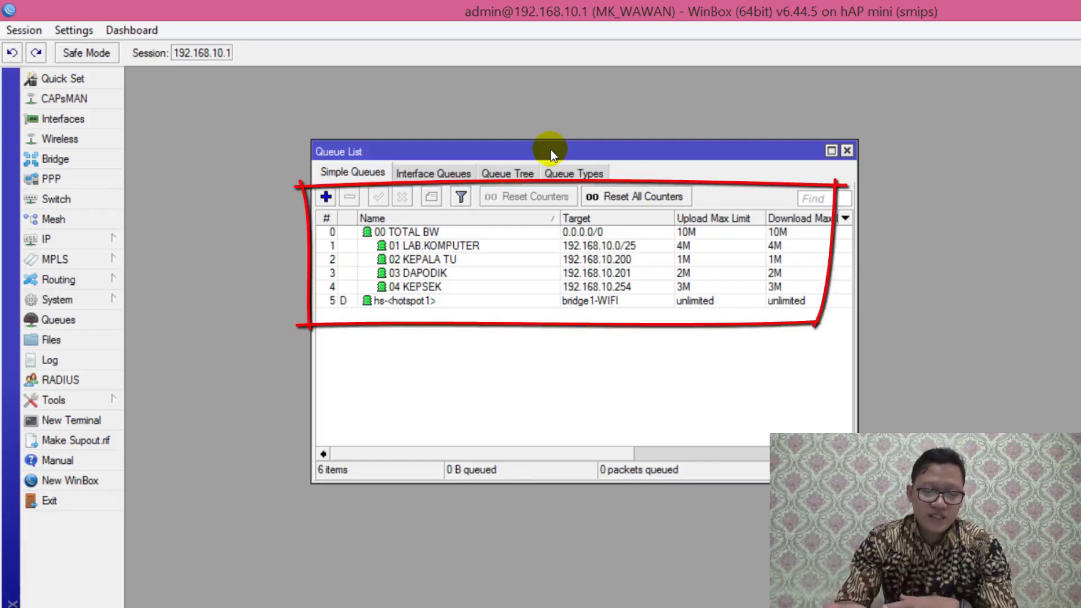
left_click(492, 246)
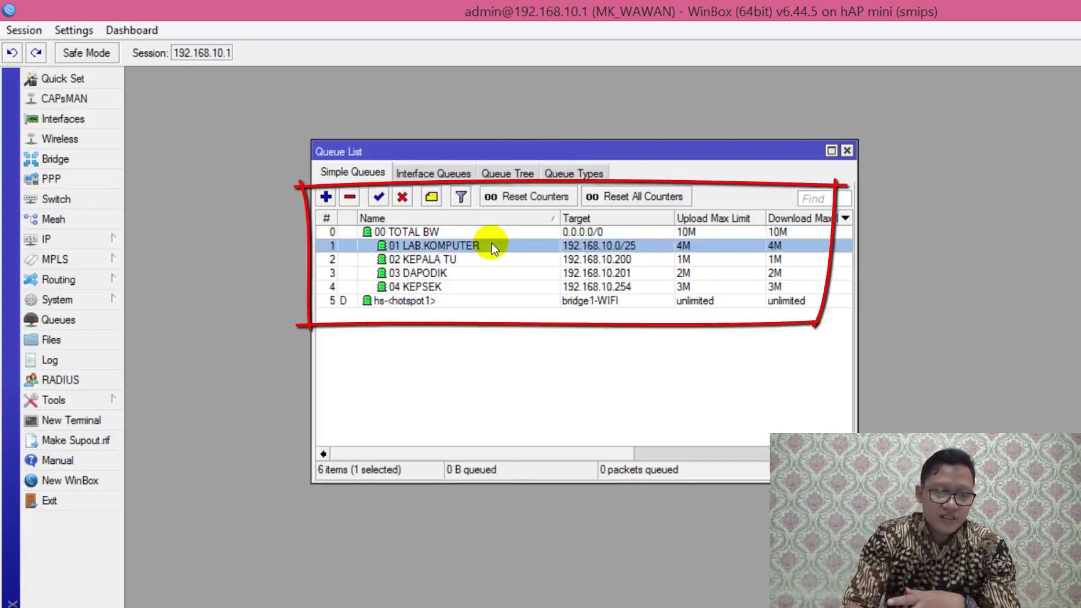
left_click(485, 277)
left_click(485, 286)
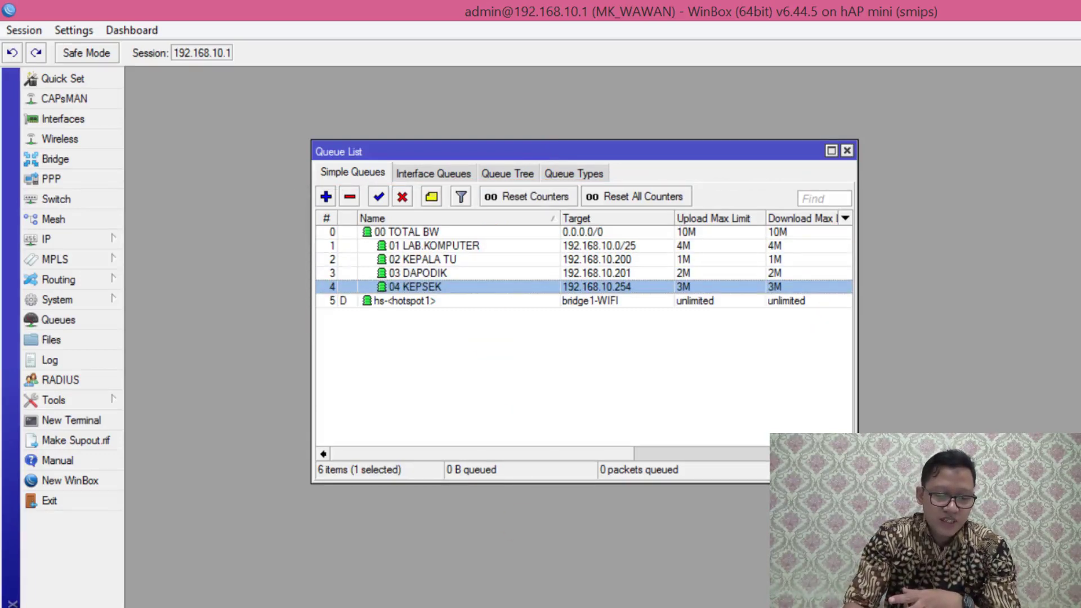
key("alt+Tab")
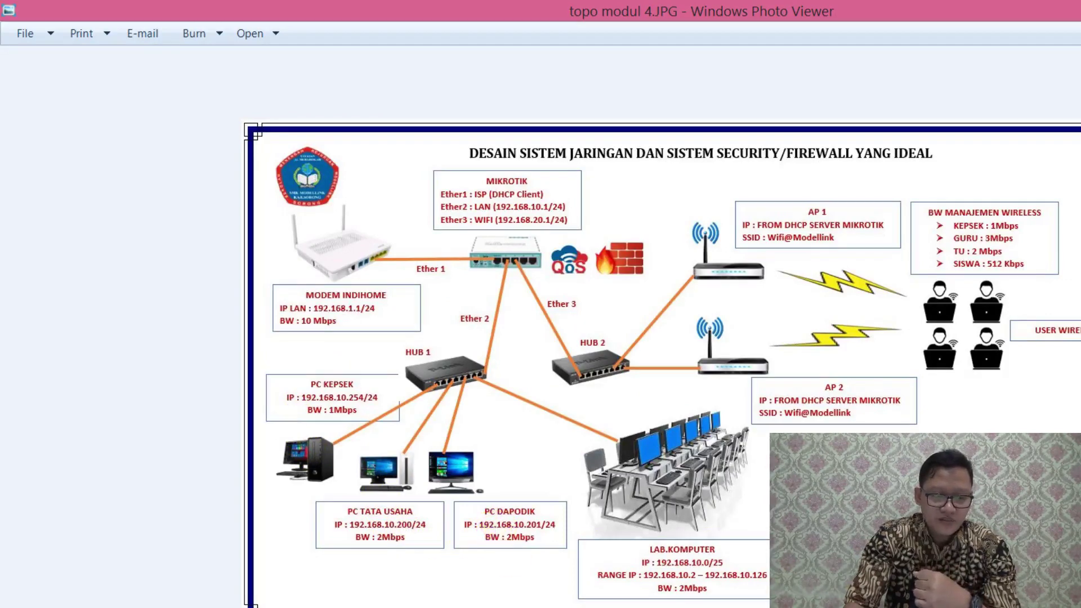
key("alt+Tab")
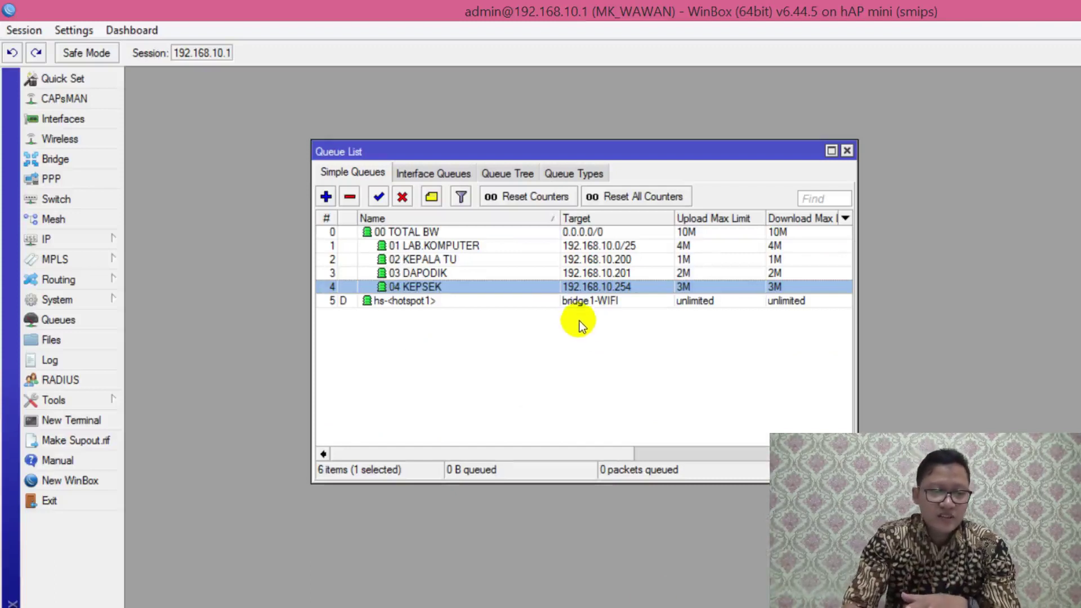
left_click(531, 247)
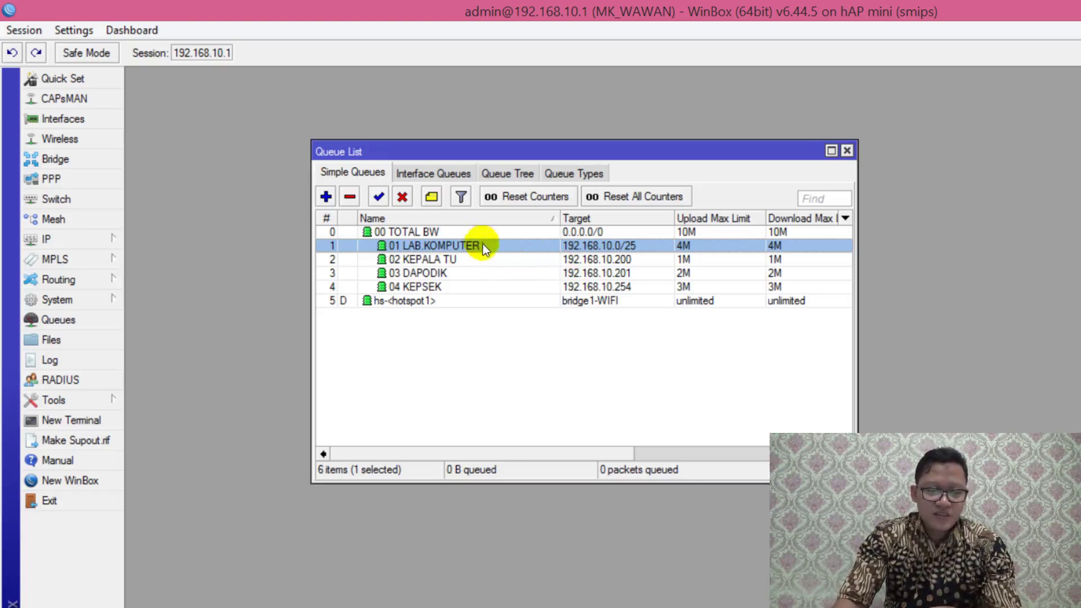
double_click(580, 246)
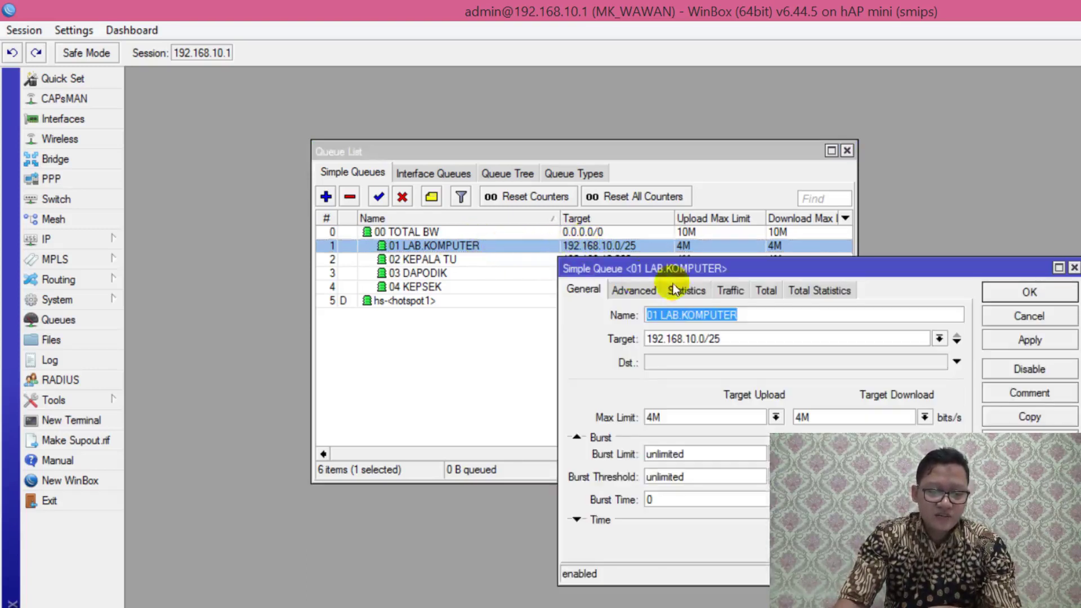
left_click(633, 290)
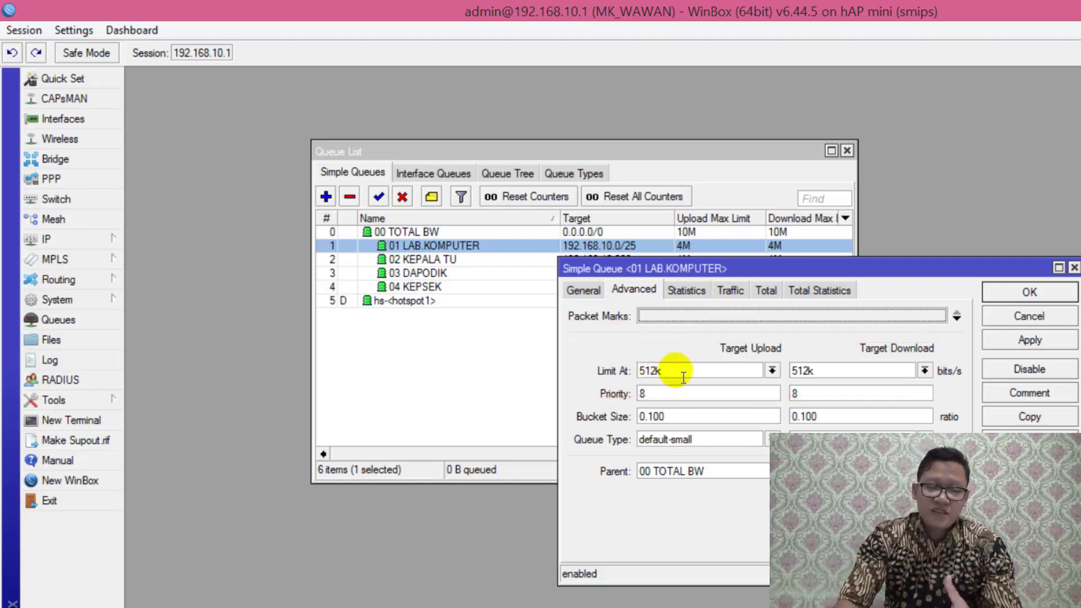
left_click(685, 376)
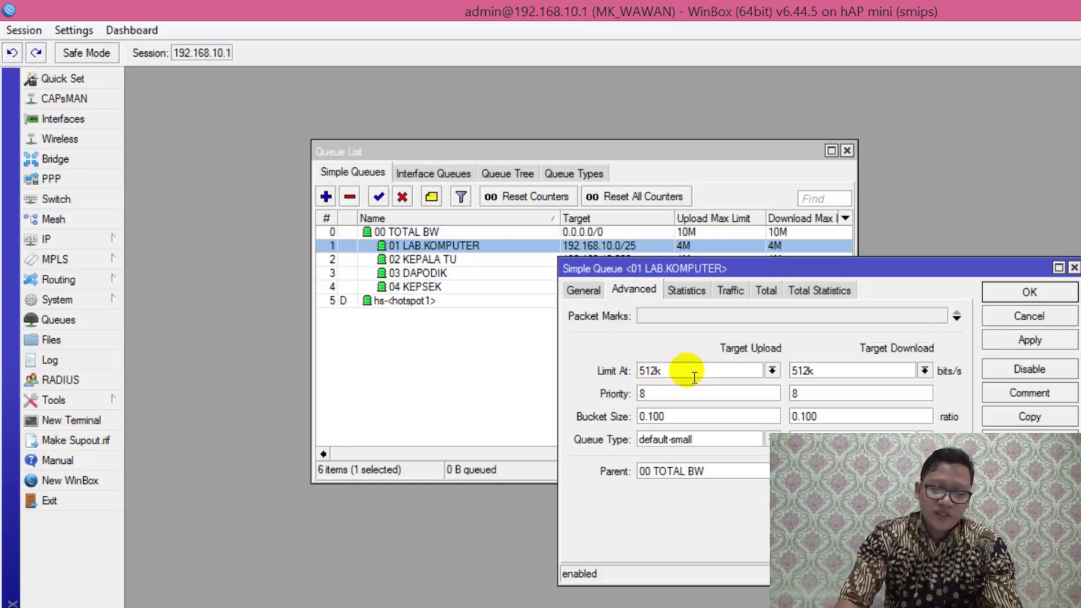
left_click(1013, 296)
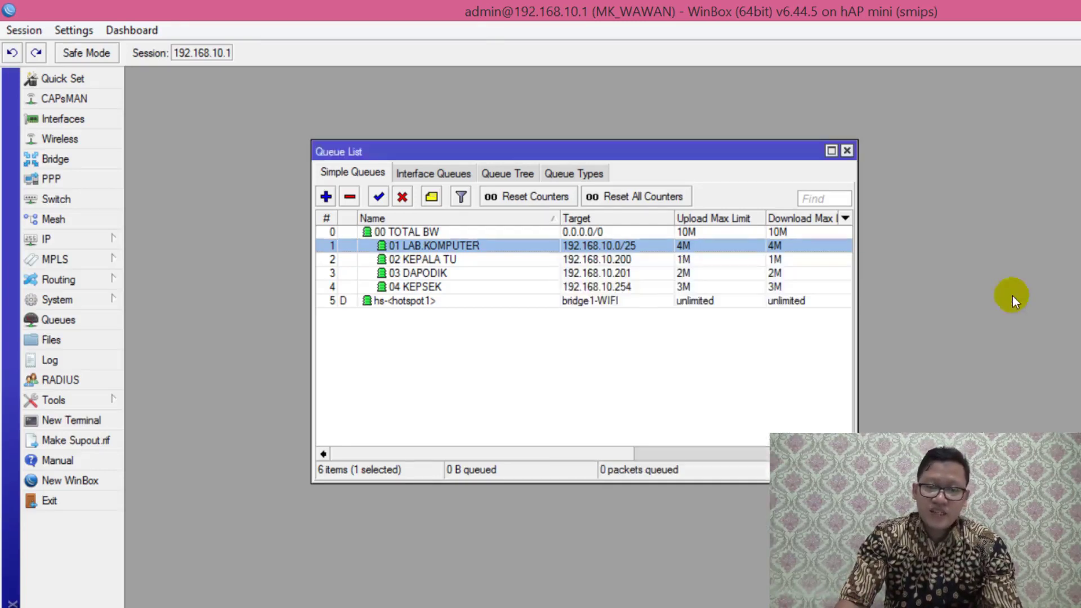
double_click(485, 264)
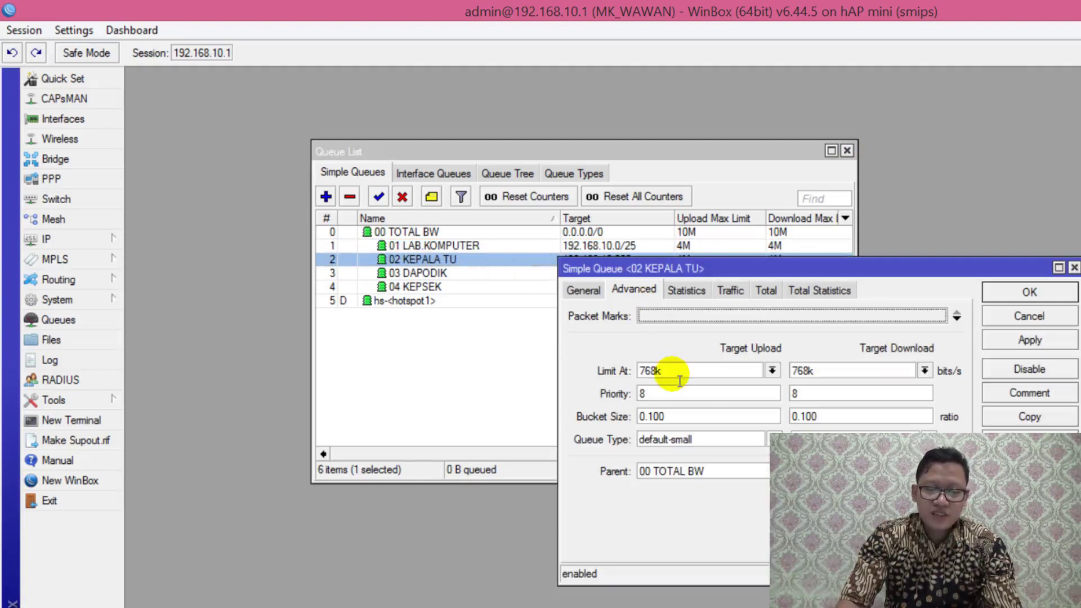
left_click(1012, 291)
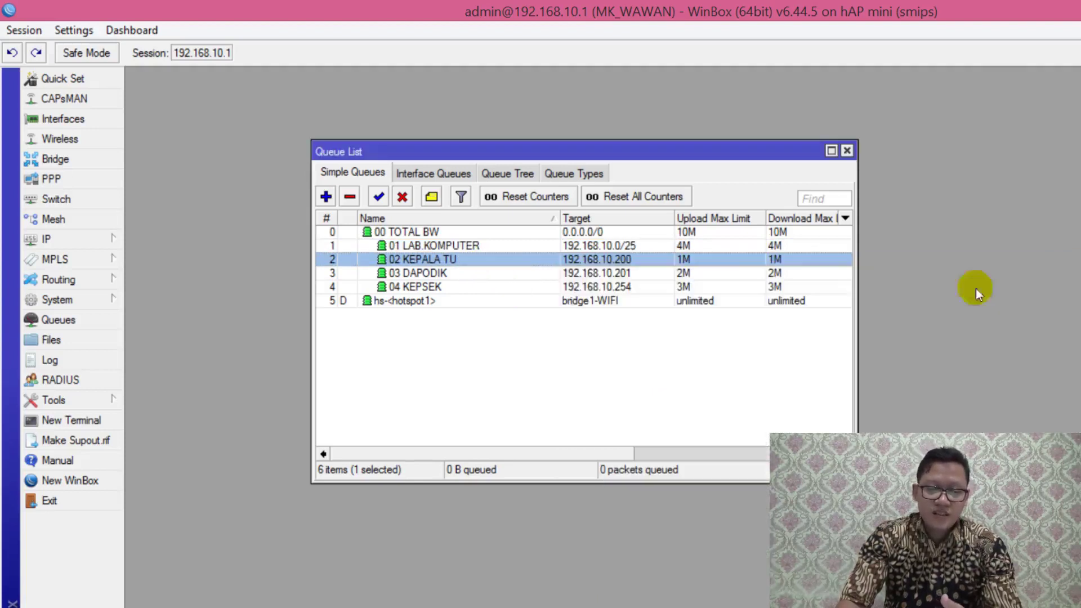
double_click(553, 275)
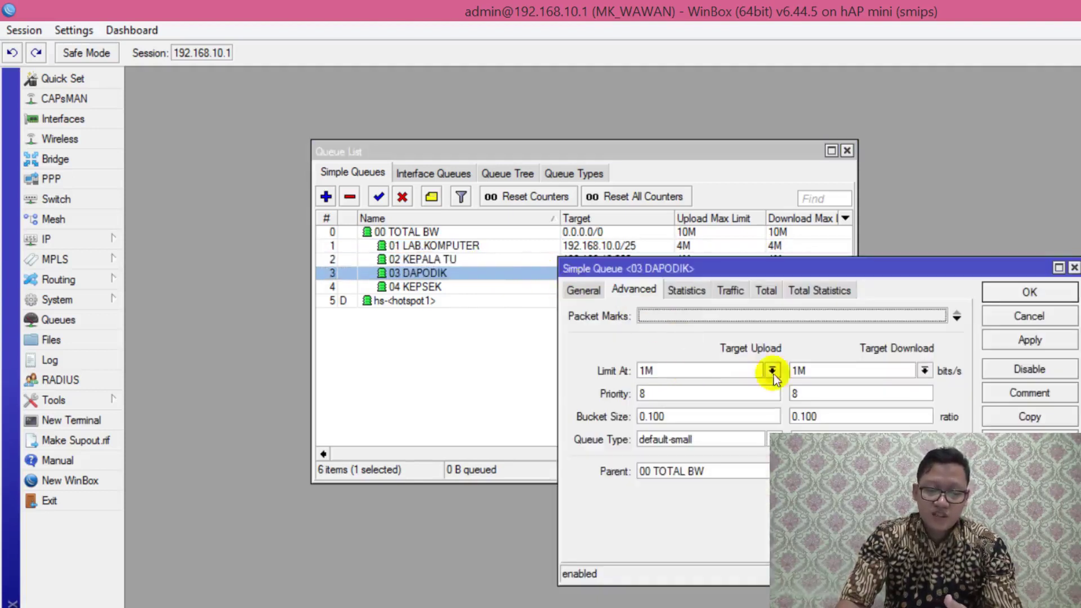
left_click(744, 371)
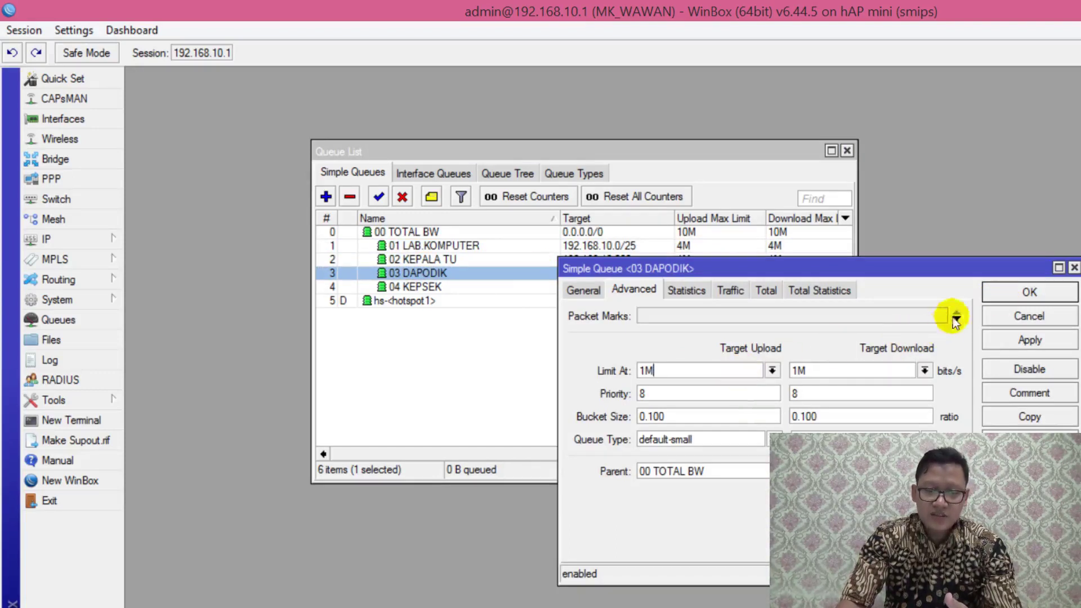
left_click(1007, 292)
double_click(506, 286)
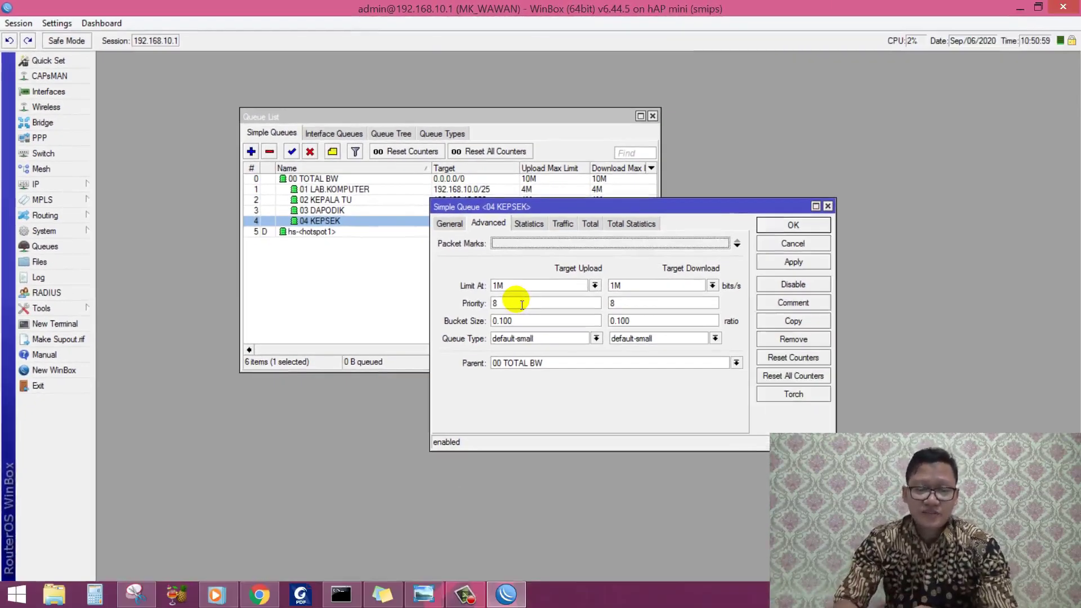
left_click(794, 224)
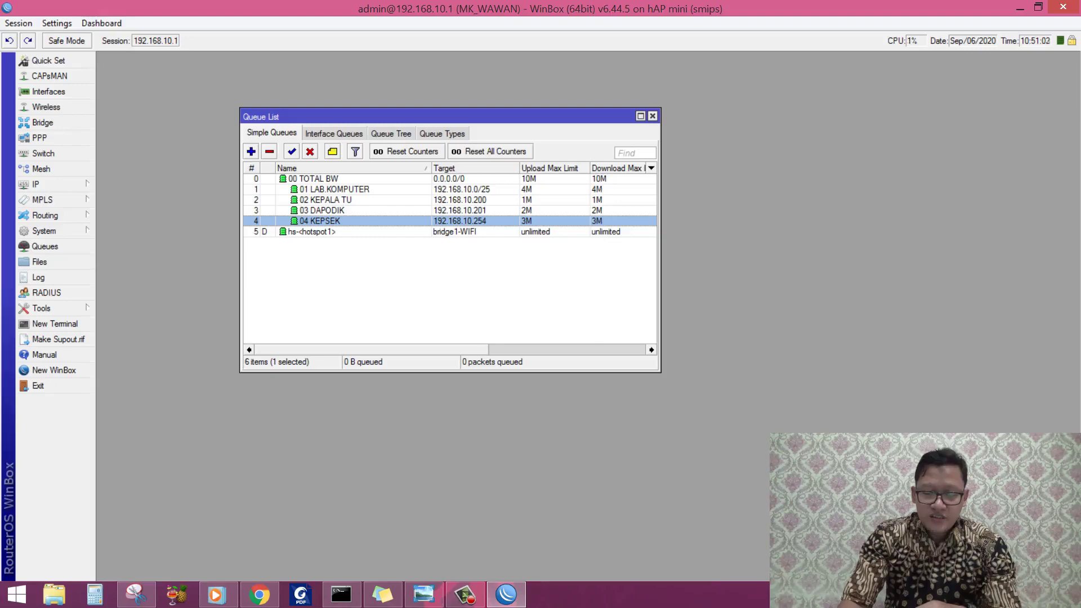
Step: Confirm in the Ethernet connection details that this PC's IPv4 address is 192.168.10.254
left_click(816, 433)
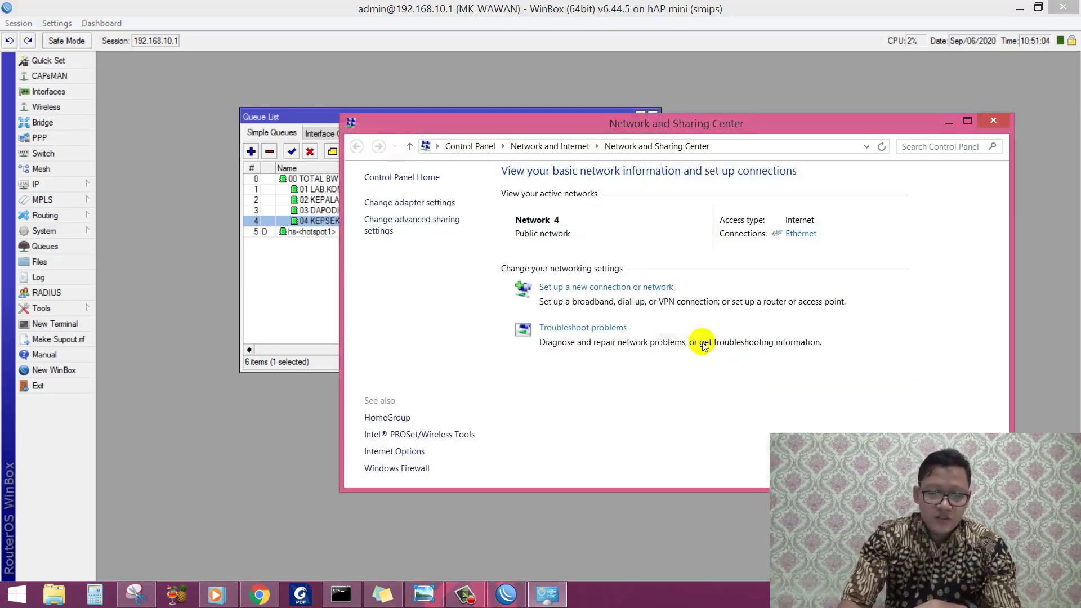
left_click(800, 234)
left_click(484, 288)
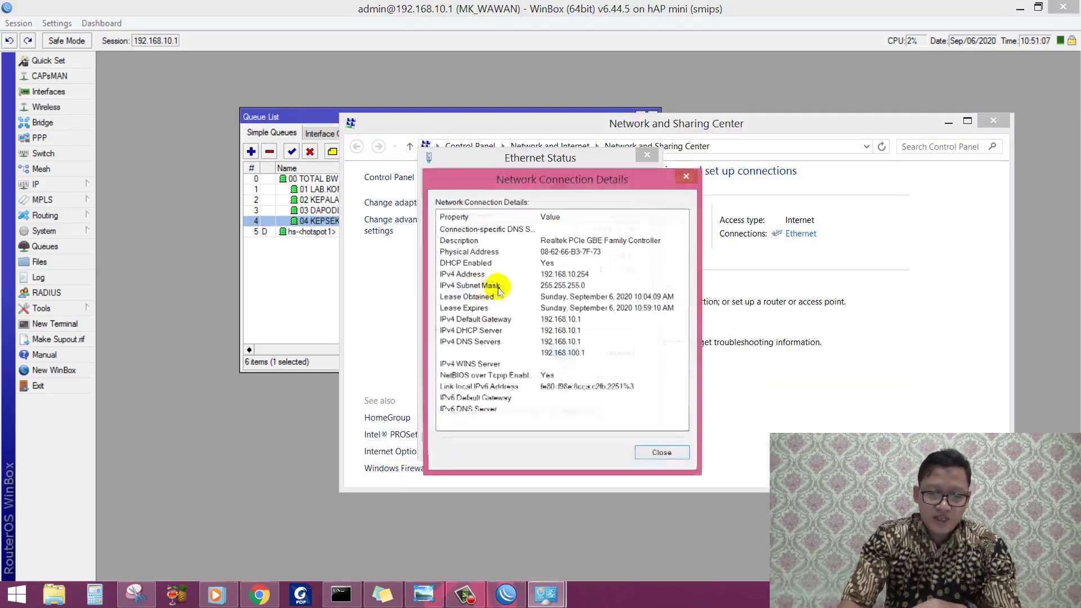
left_click(581, 275)
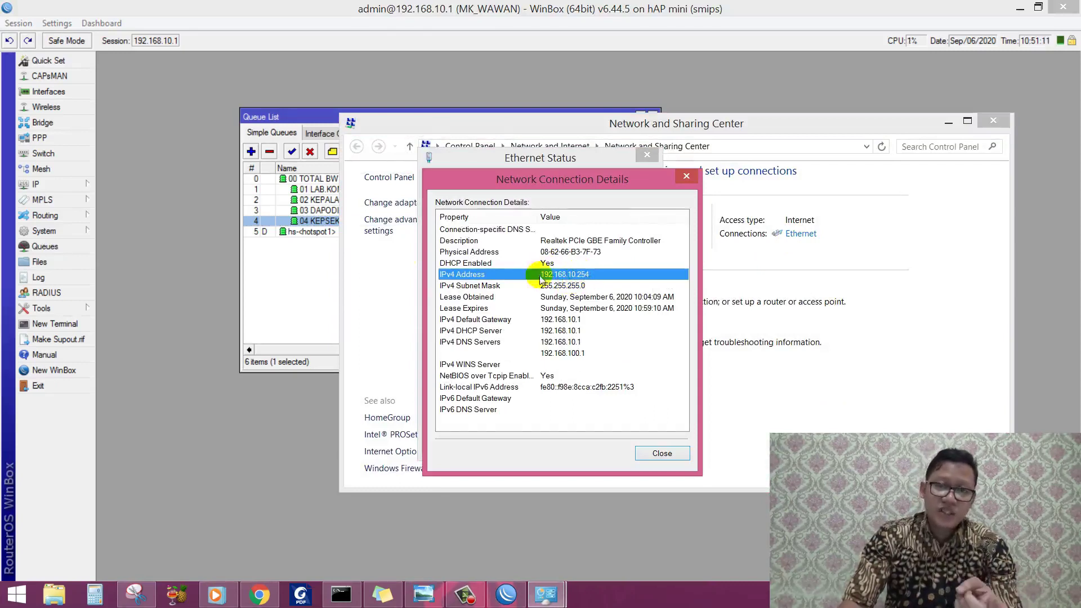
Step: Widen the Queue List to reveal average-rate columns and check the 04 KEPSEK queue
left_click(326, 248)
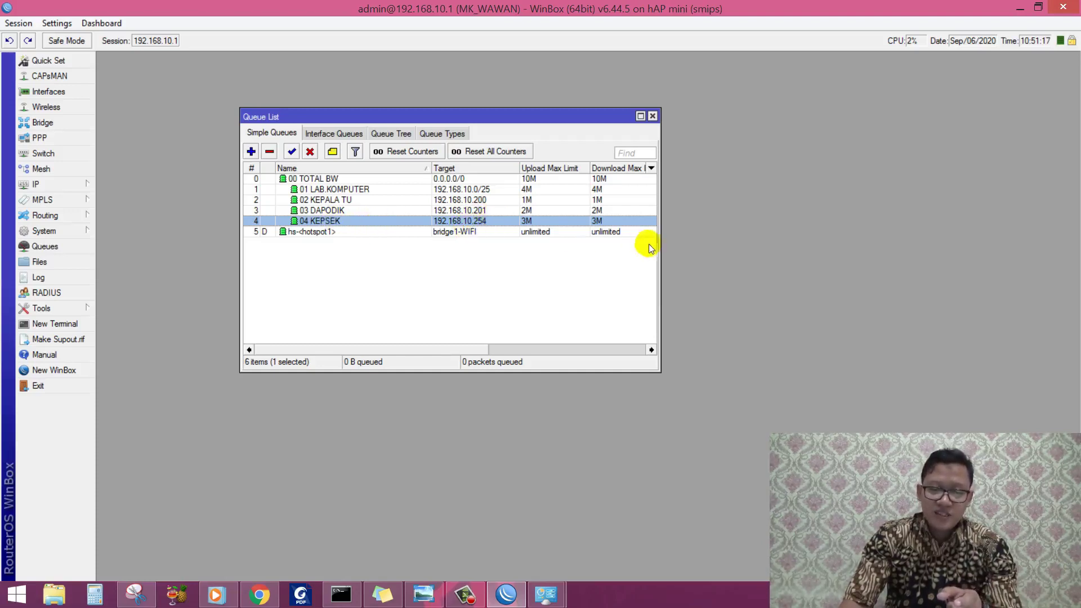
left_click_drag(664, 247, 866, 252)
left_click(795, 266)
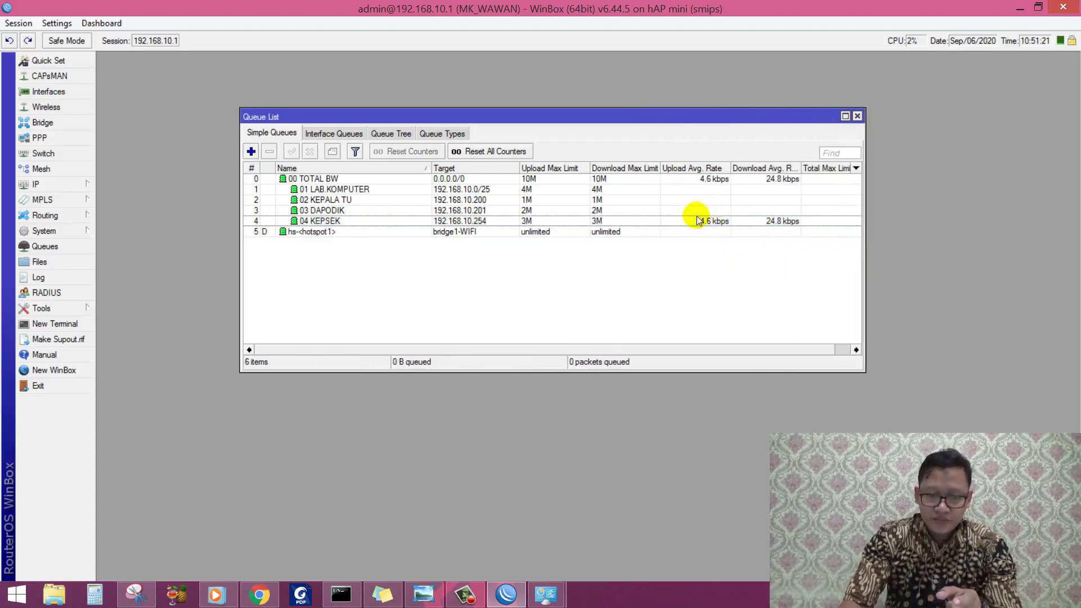
left_click(695, 221)
left_click(586, 248)
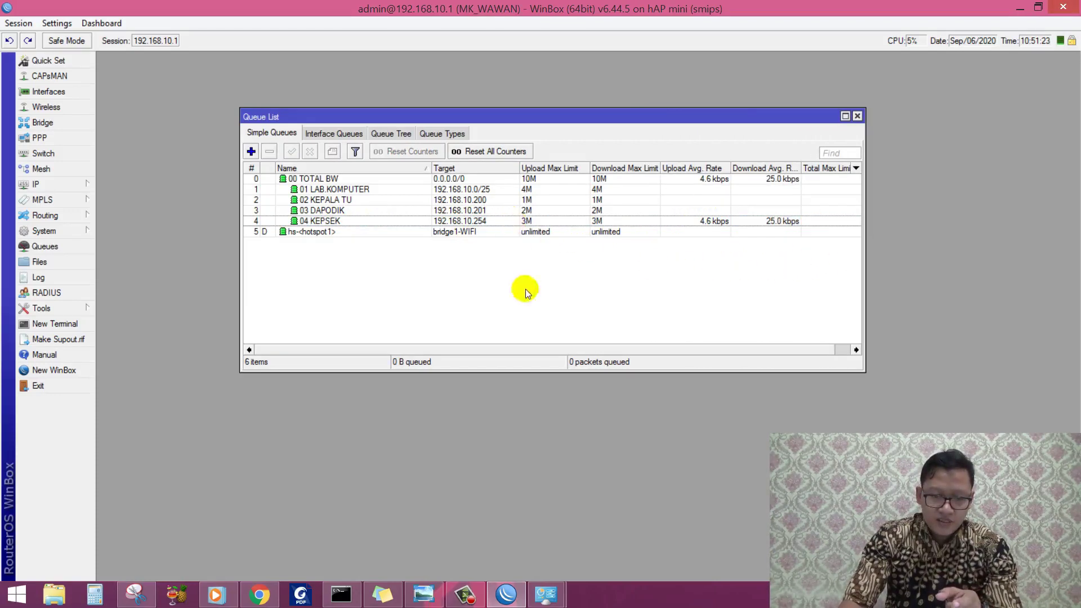
Step: Search Google for speedtest in Chrome
left_click(259, 595)
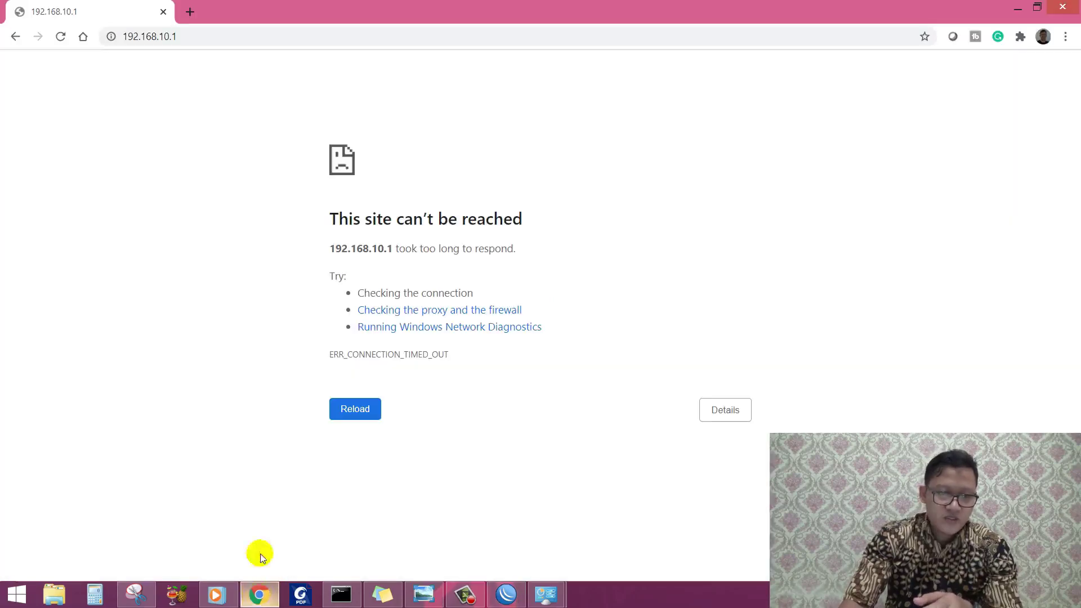
left_click(213, 38)
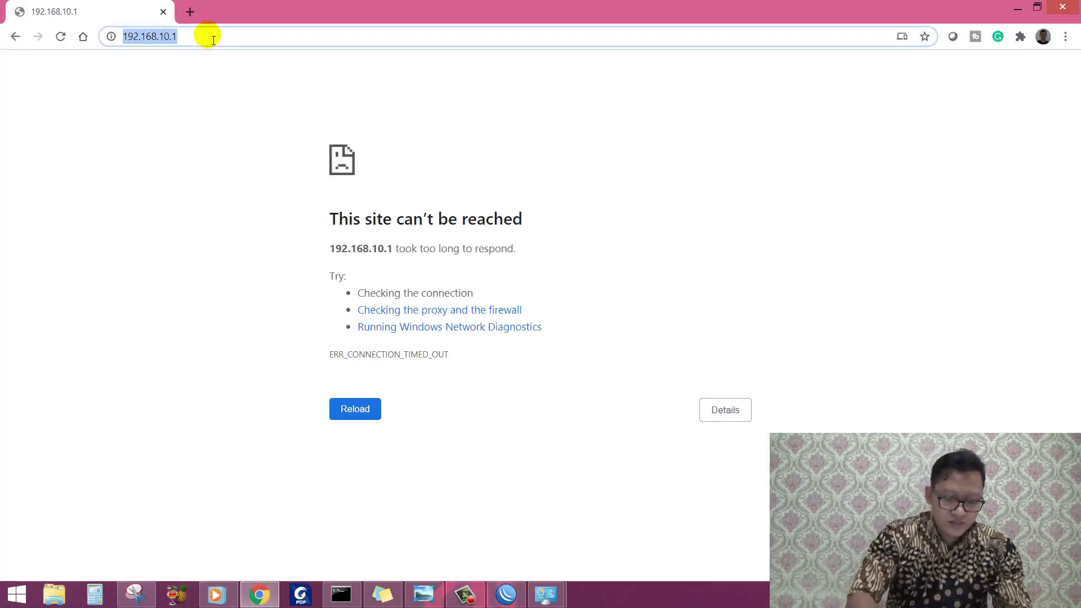
type("spq")
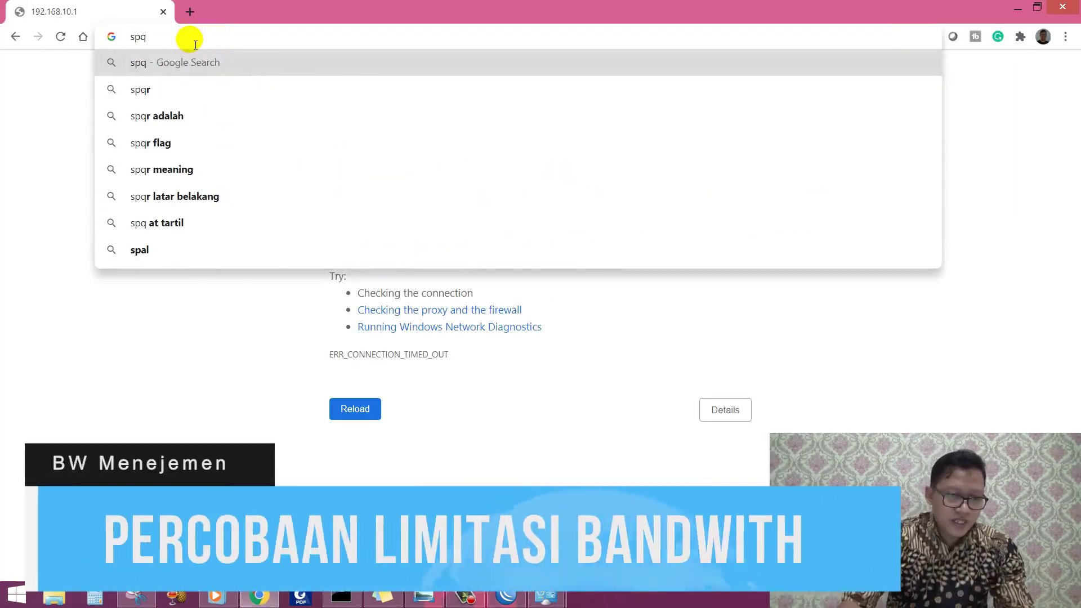
key("BackSpace")
type("eedtest")
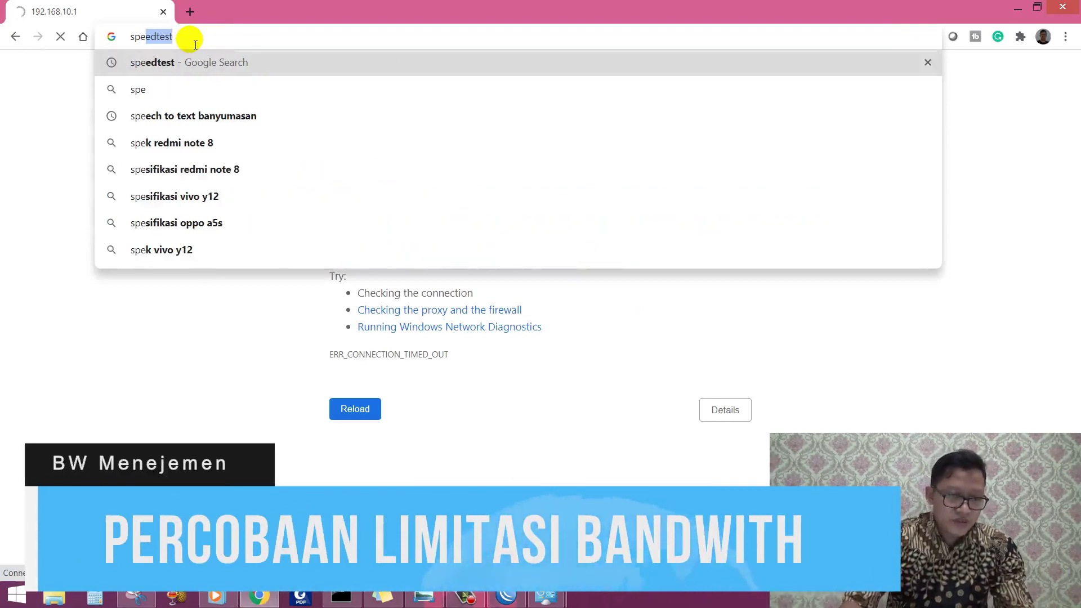
left_click(181, 63)
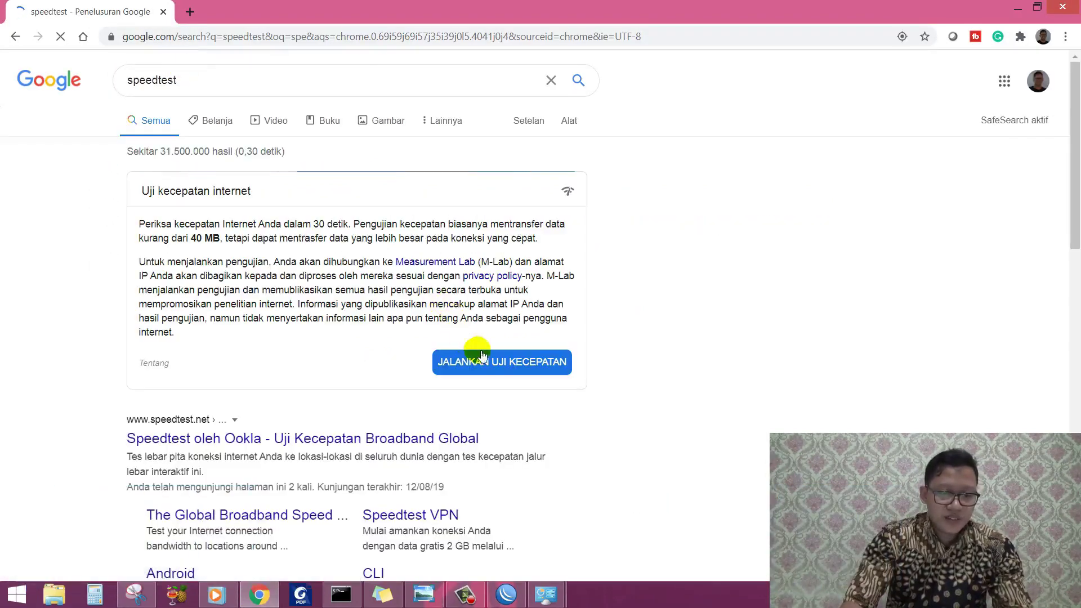
Step: Run the Google speed test while watching 04 KEPSEK rates in WinBox: 2.73 Mbps down, 1.91 Mbps up
left_click(506, 594)
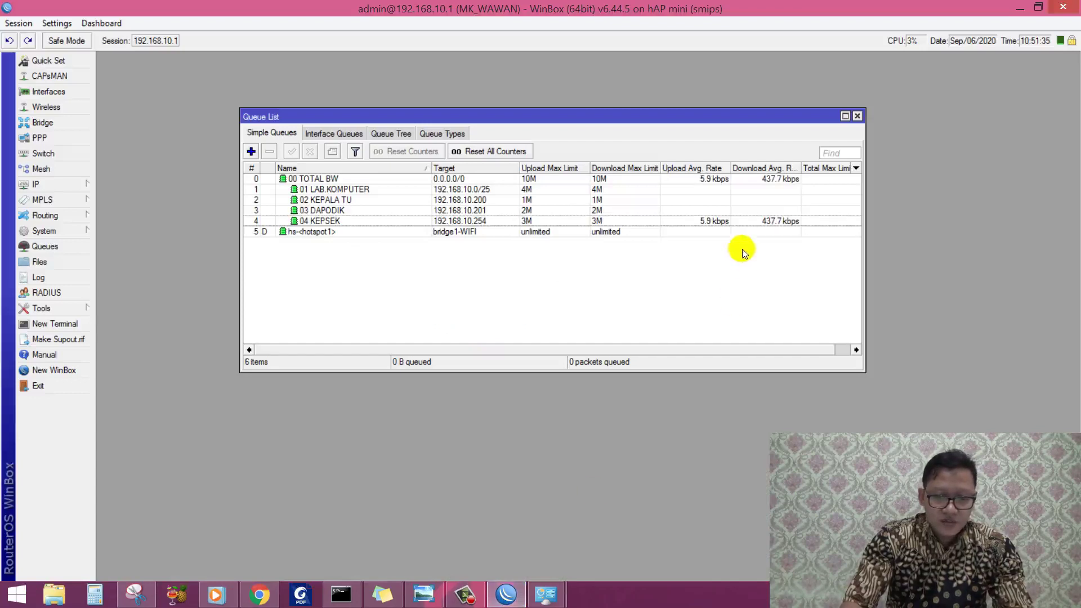
left_click(540, 222)
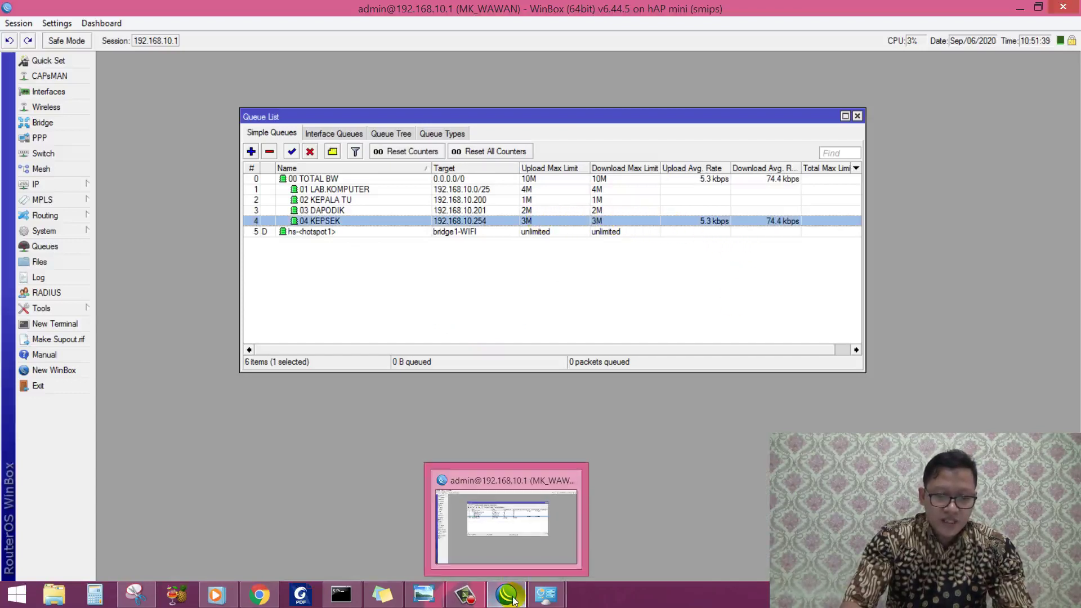
left_click(260, 594)
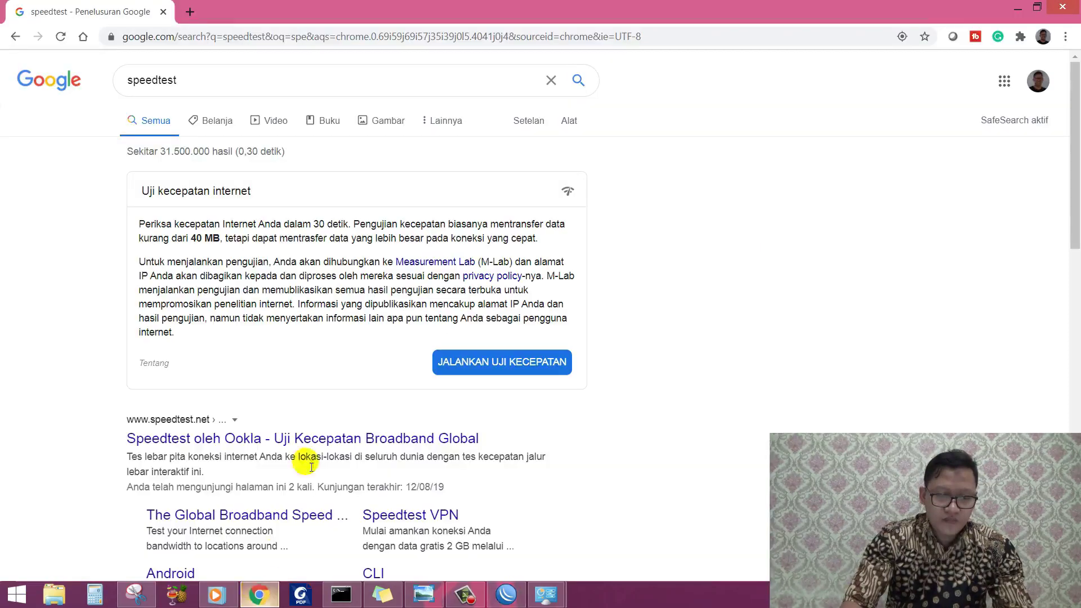
left_click(497, 363)
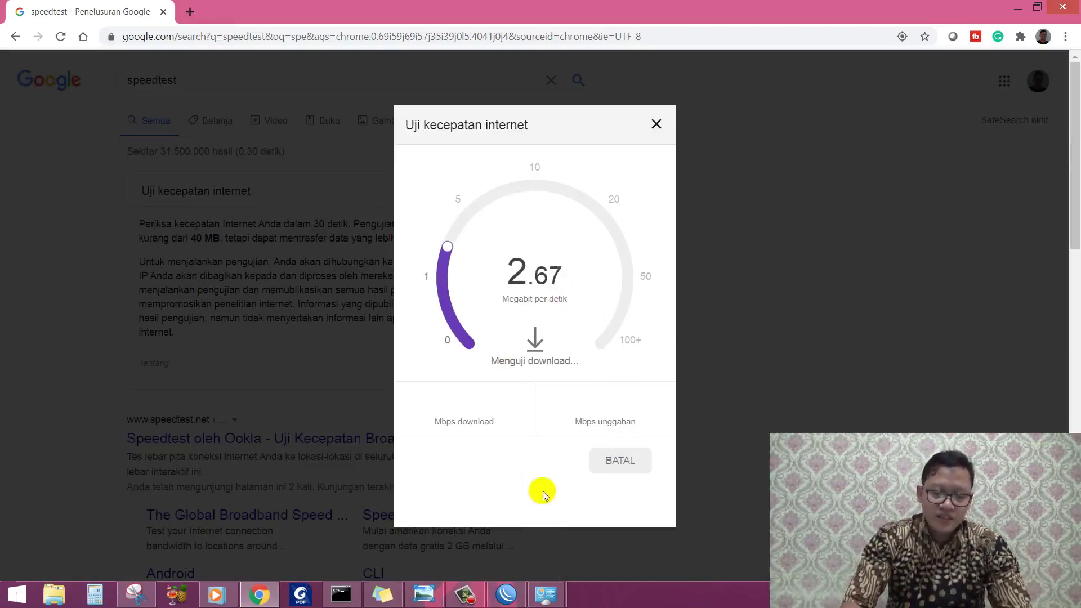
left_click(504, 596)
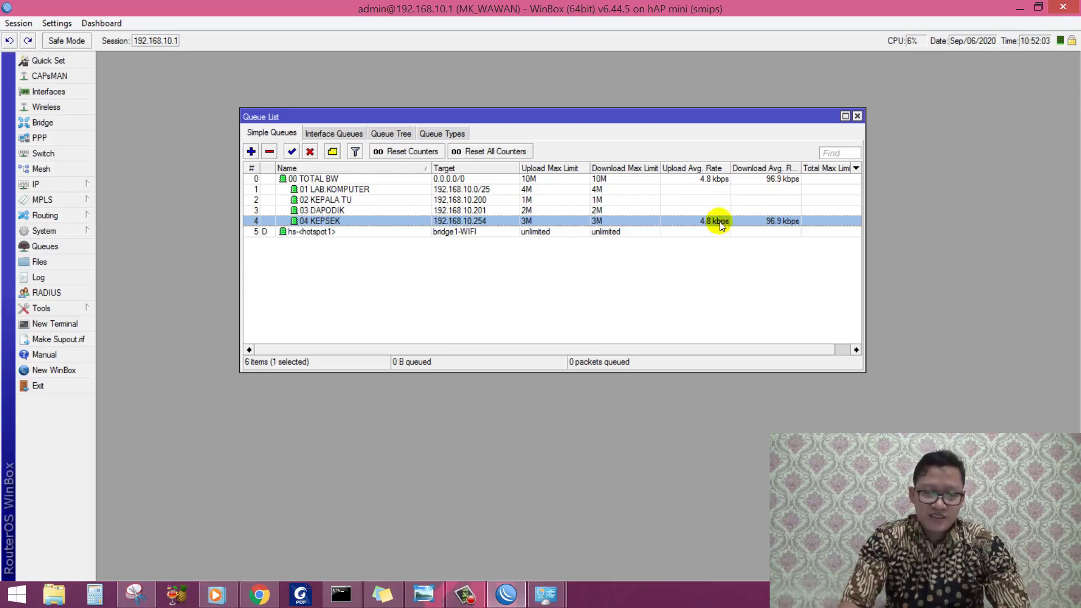
left_click(259, 596)
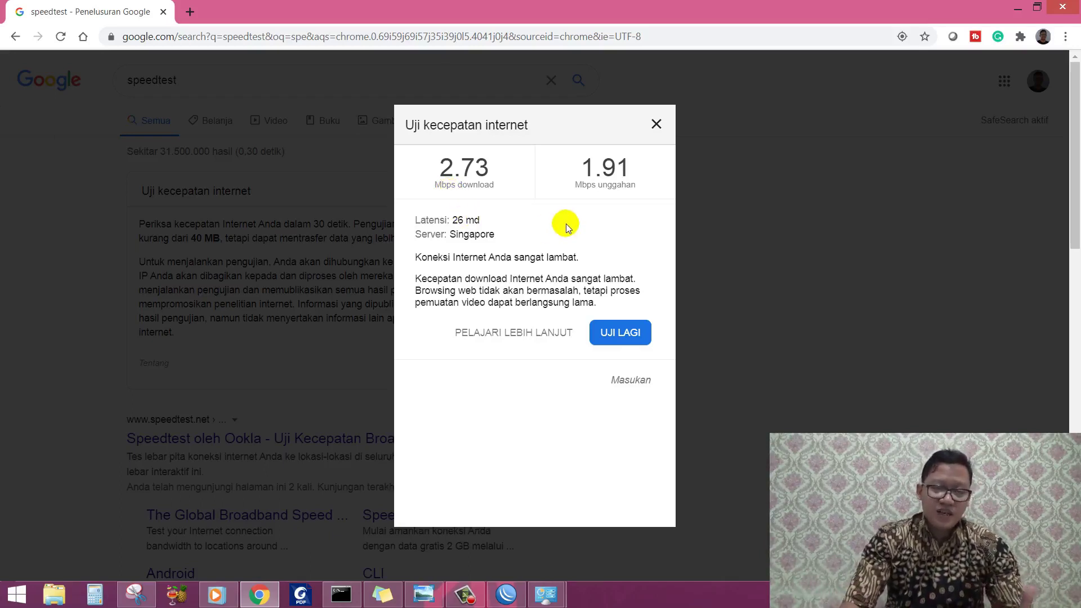
left_click(506, 594)
Step: Review the 03 DAPODIK, 04 KEPSEK and 01 LAB KOMPUTER queue rows
left_click(355, 210)
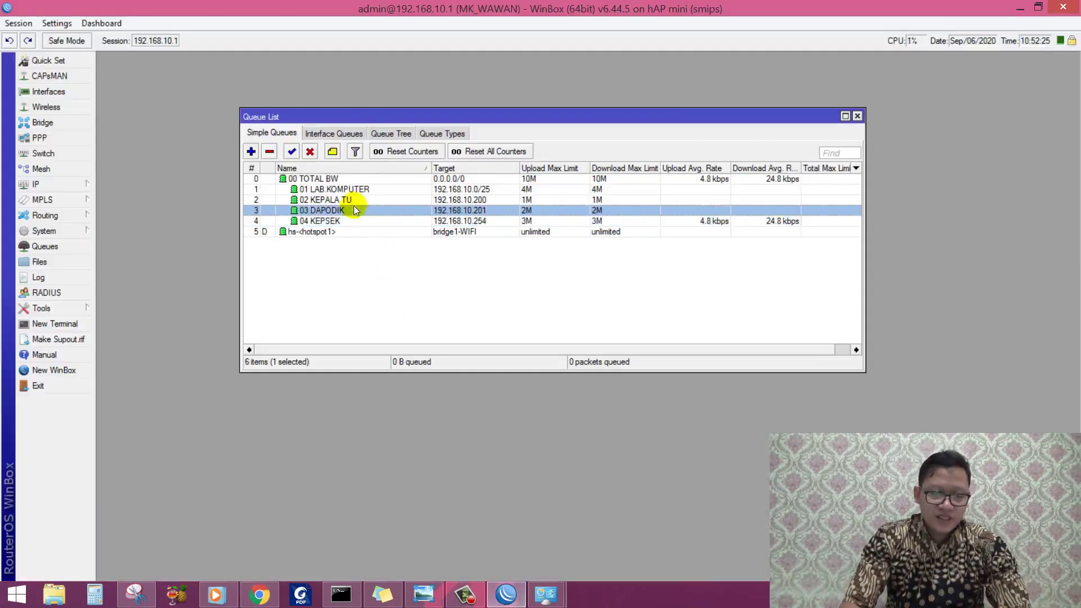
left_click(352, 221)
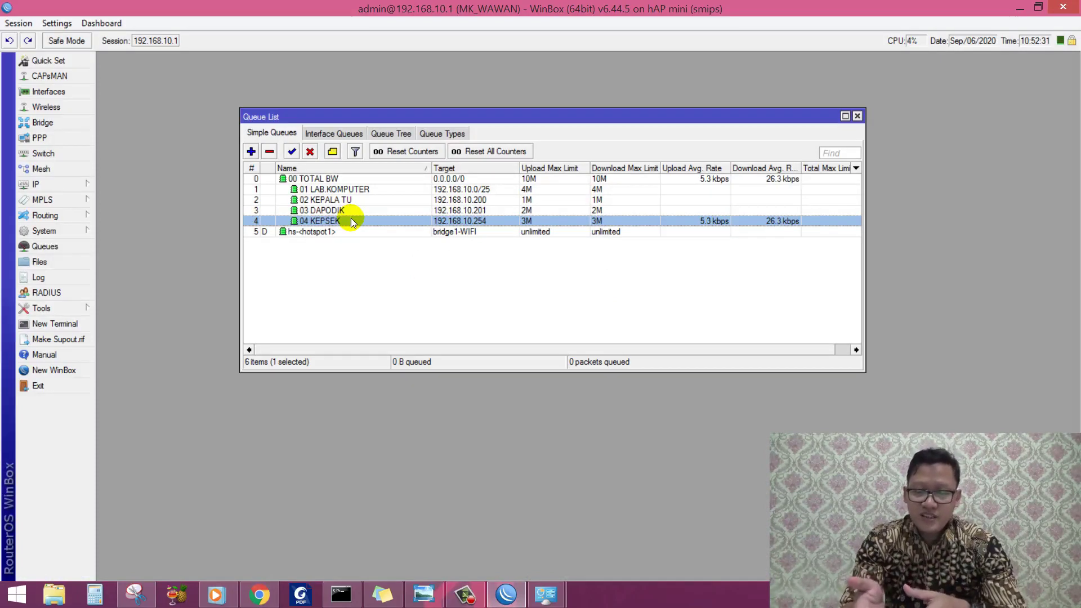
left_click(459, 191)
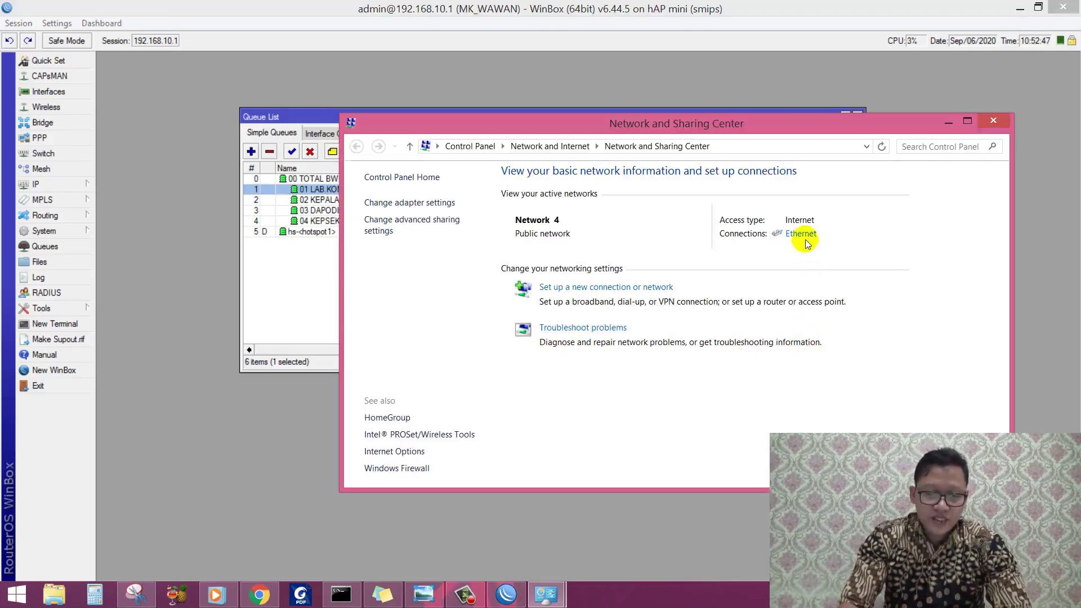
Step: Open the Ethernet adapter's IPv4 properties
left_click(801, 234)
left_click(662, 453)
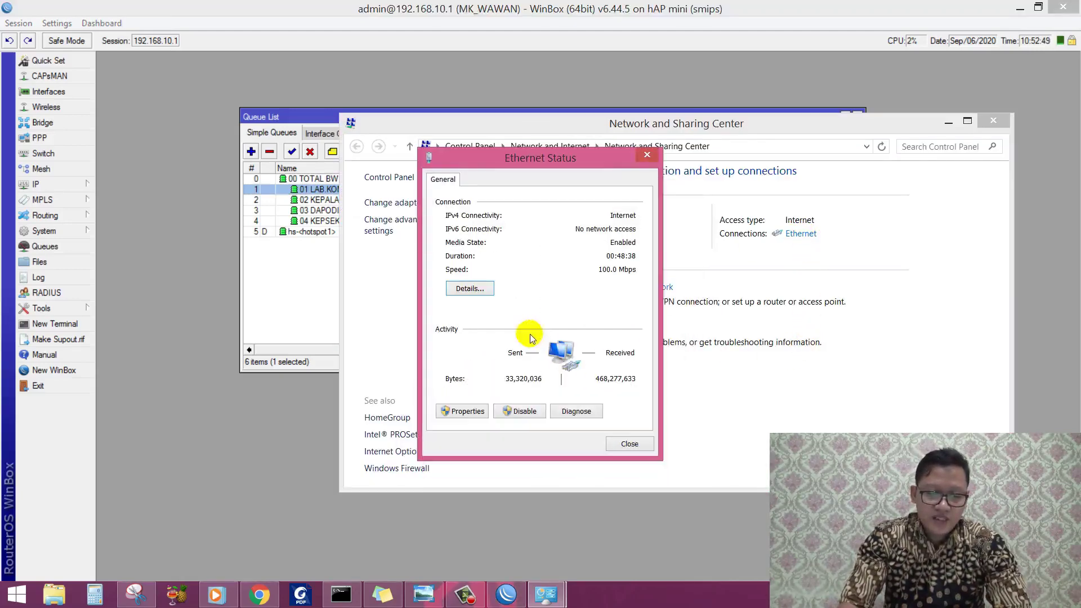
left_click(465, 411)
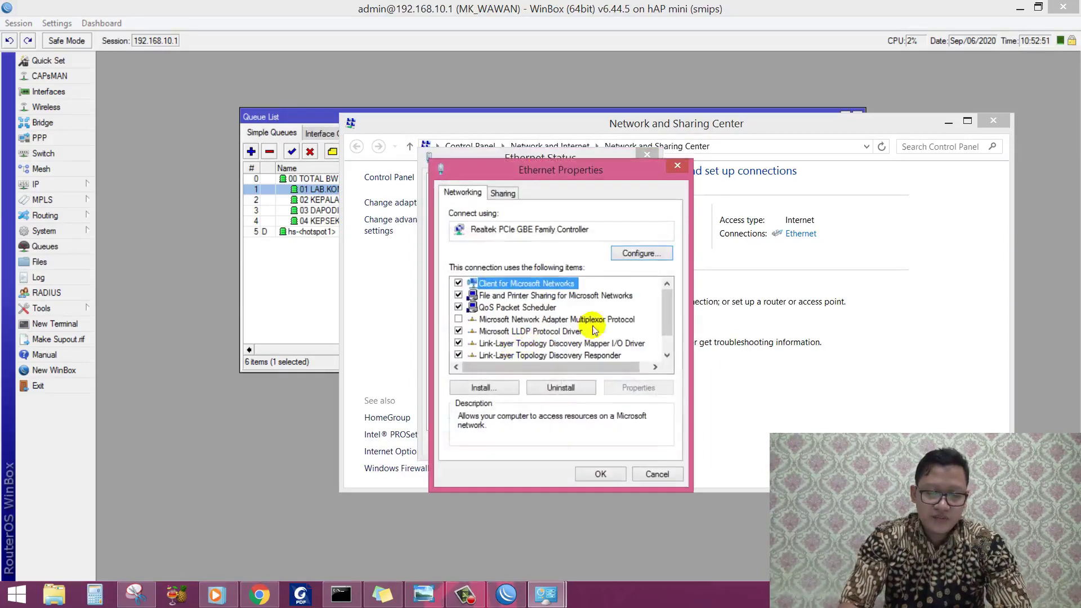
scroll(596, 331, "down", 1)
double_click(589, 356)
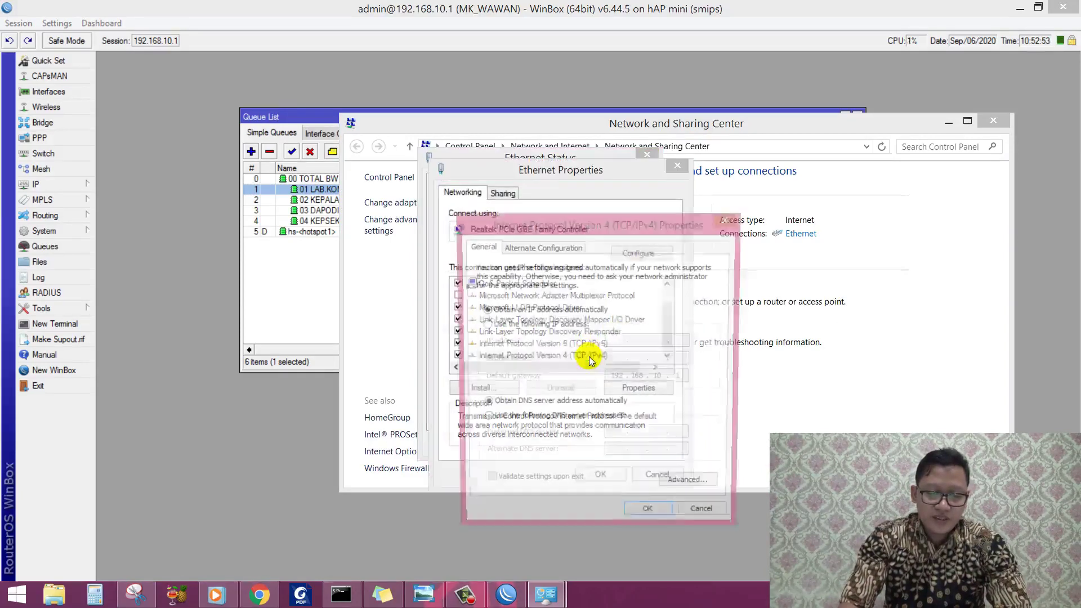
Step: Set static IP 192.168.10.10, mask 255.255.255.0, gateway and DNS 192.168.10.1, and apply
left_click(484, 325)
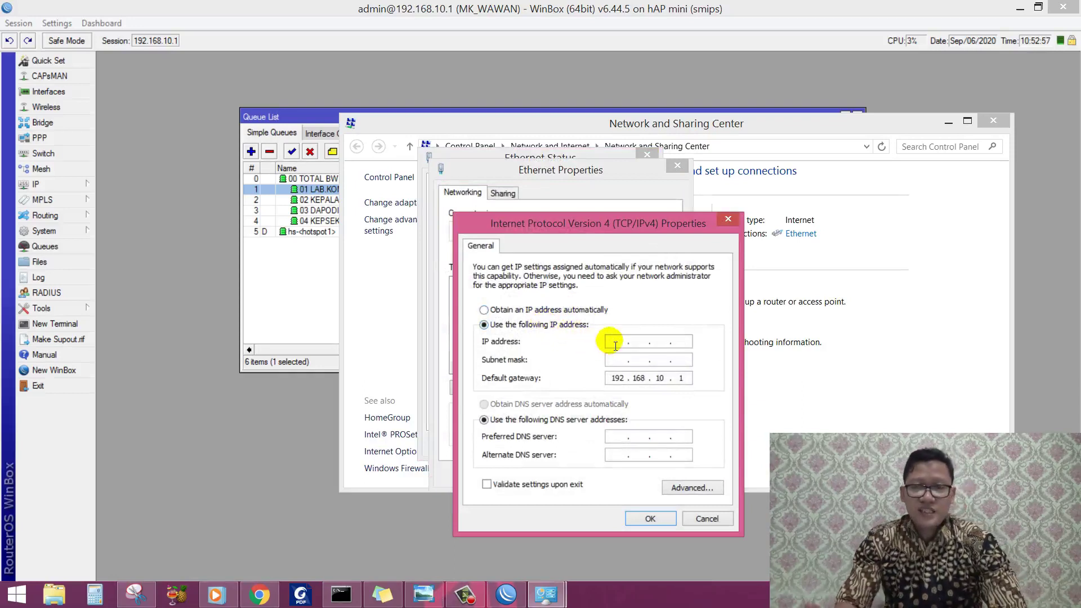
type("192 . 168 . 10 . 10")
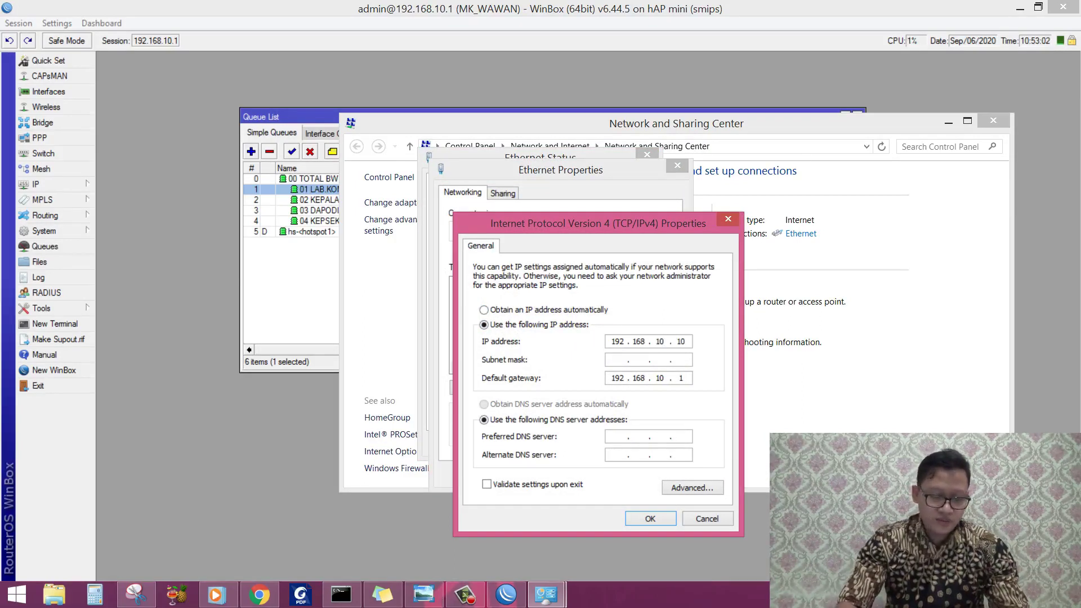
key("Tab")
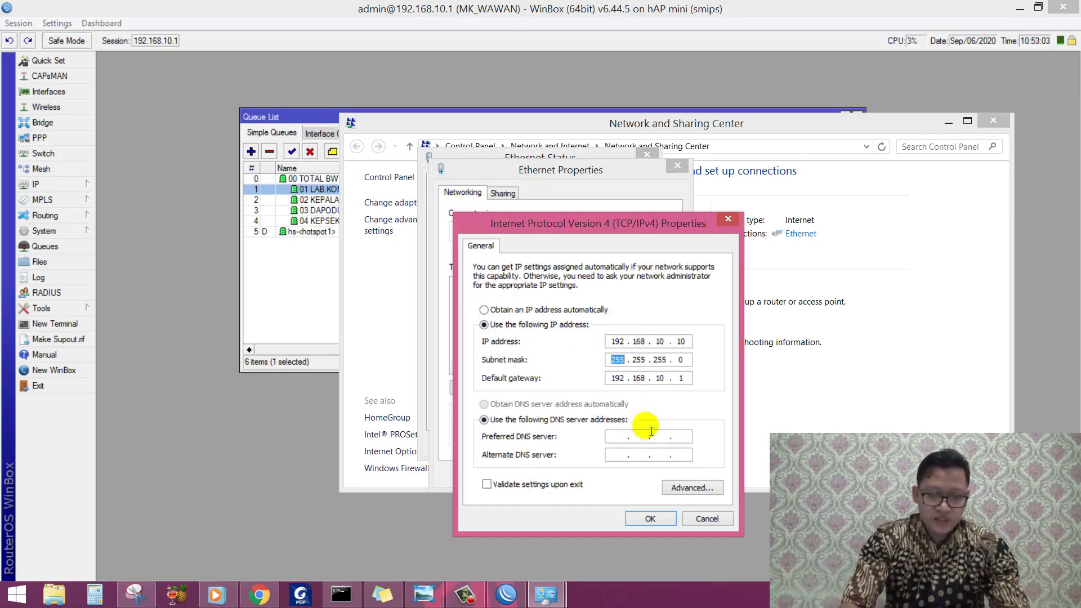
left_click(620, 438)
type("192 . 168 . 10 . 1")
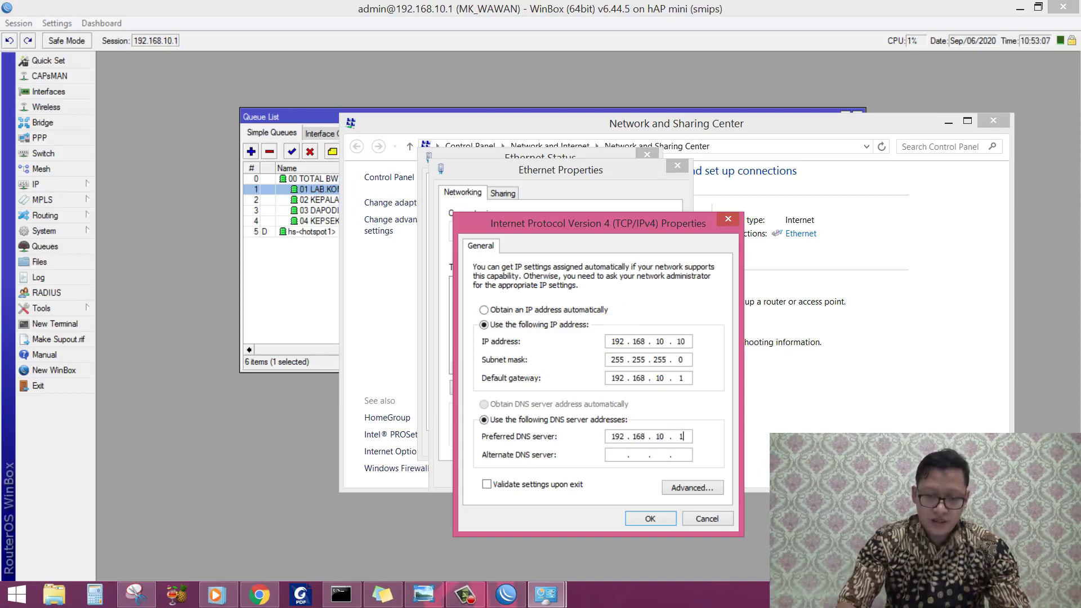
left_click(649, 518)
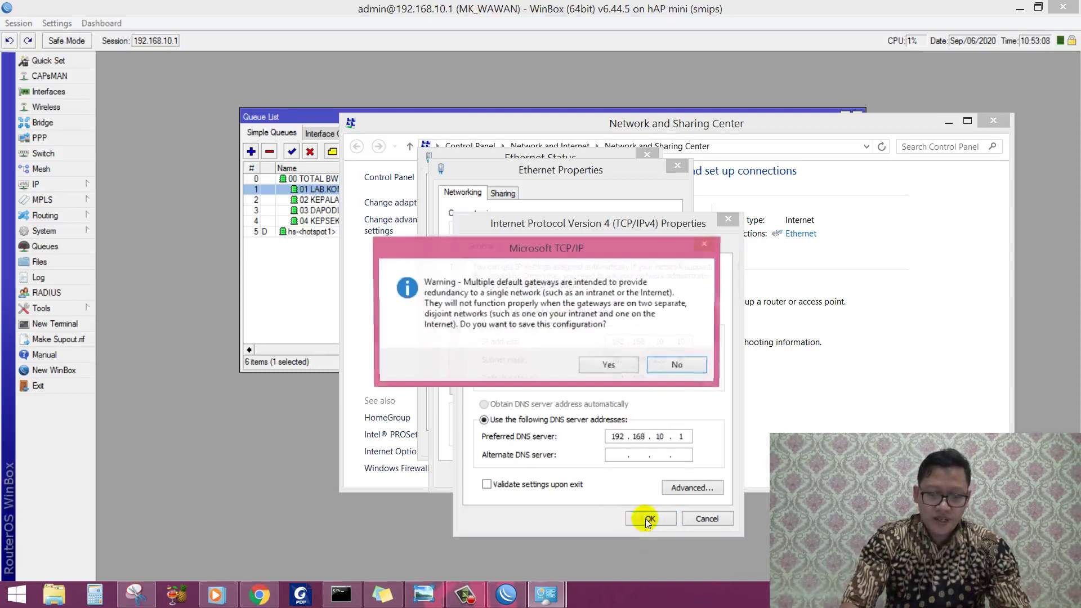
left_click(610, 367)
left_click(604, 472)
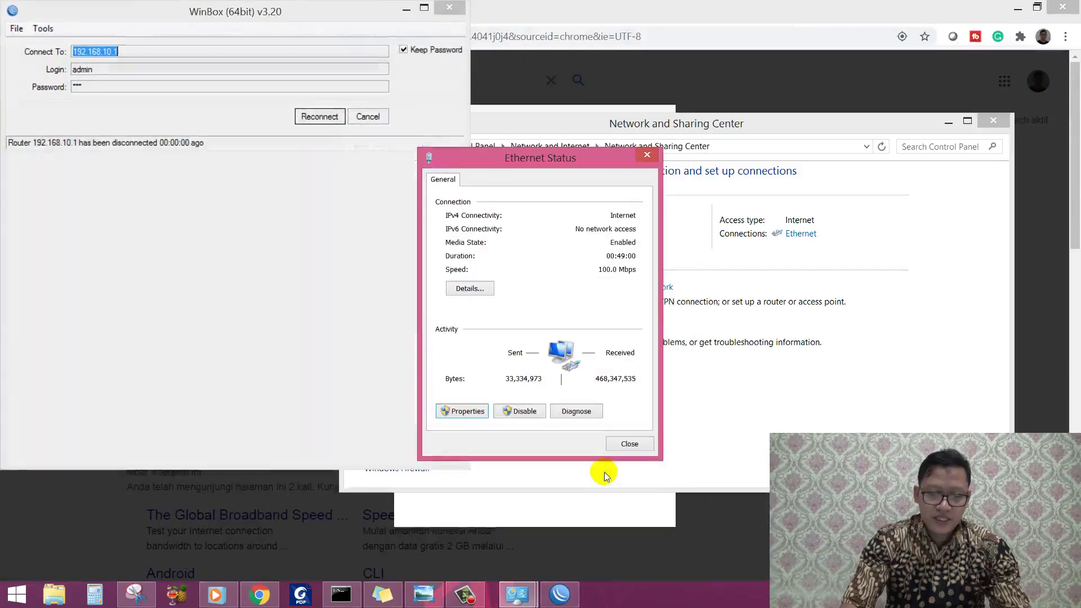
Step: Re-enter default gateway 192.168.10.1 in the Ethernet IPv4 properties and apply it
left_click(469, 289)
left_click(662, 454)
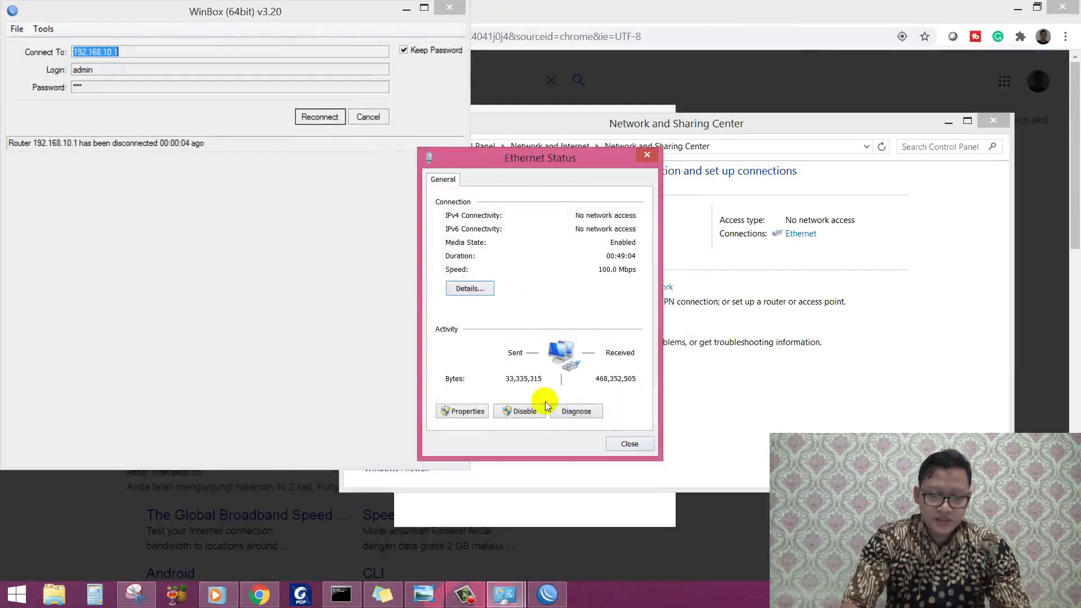
left_click(492, 417)
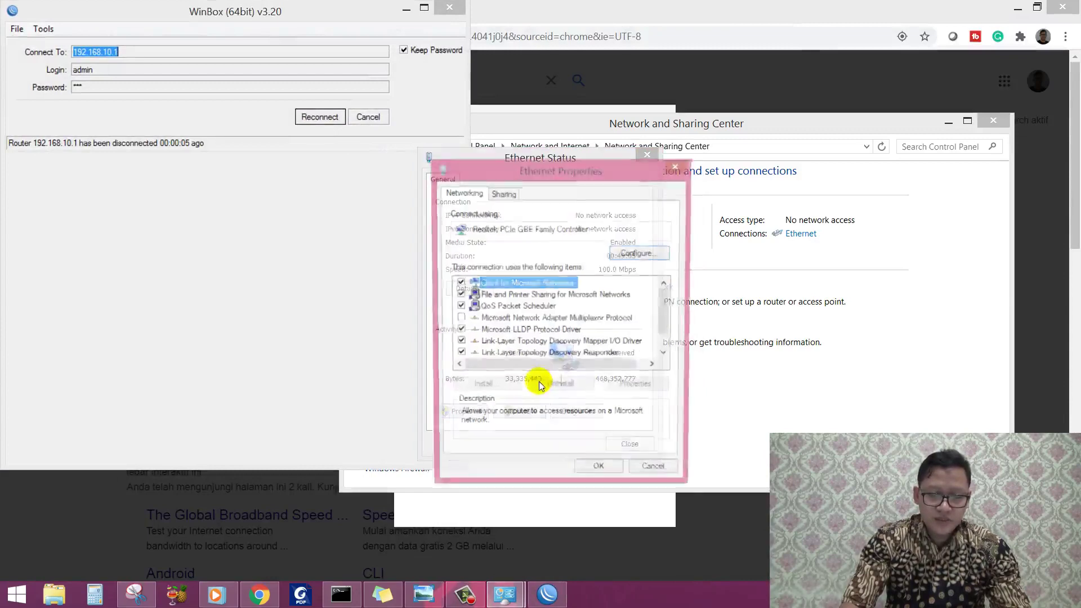
left_click(619, 344)
scroll(607, 350, "down", 1)
double_click(606, 355)
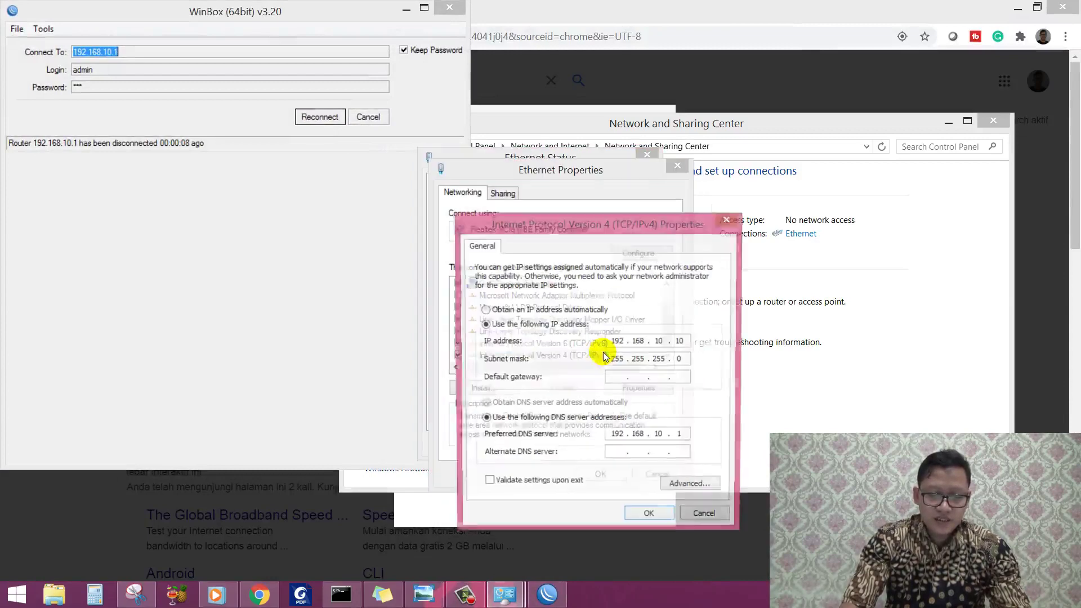
left_click(625, 385)
type("192 . ")
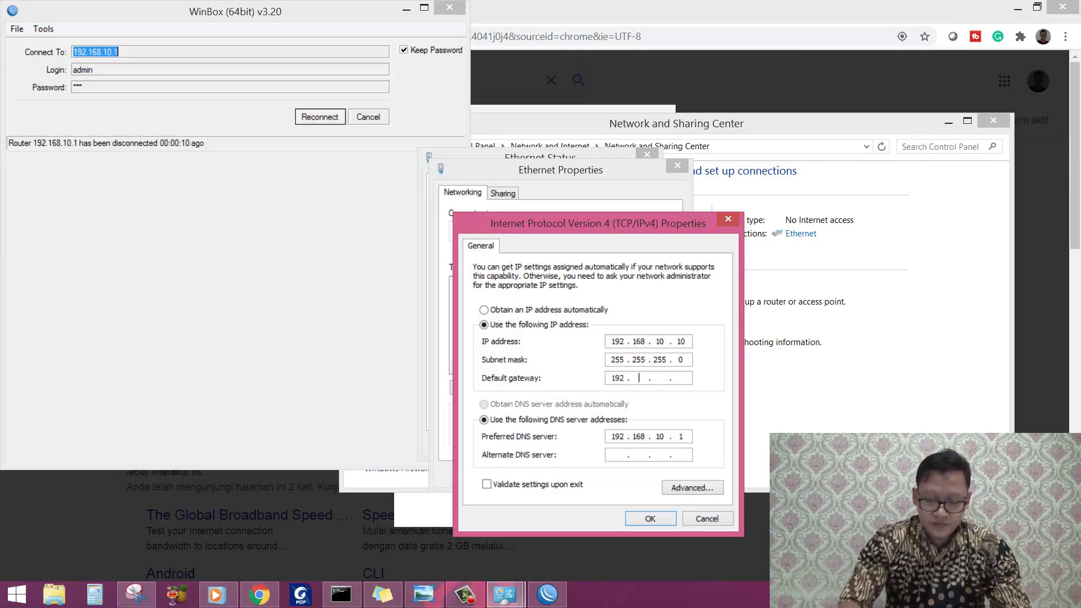
type("168")
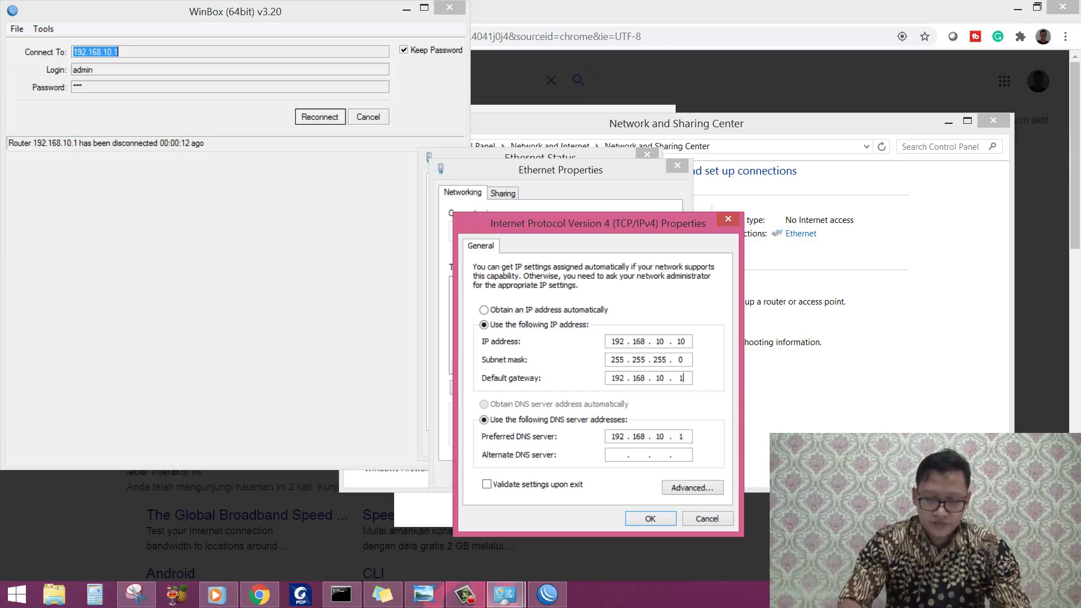
left_click(647, 515)
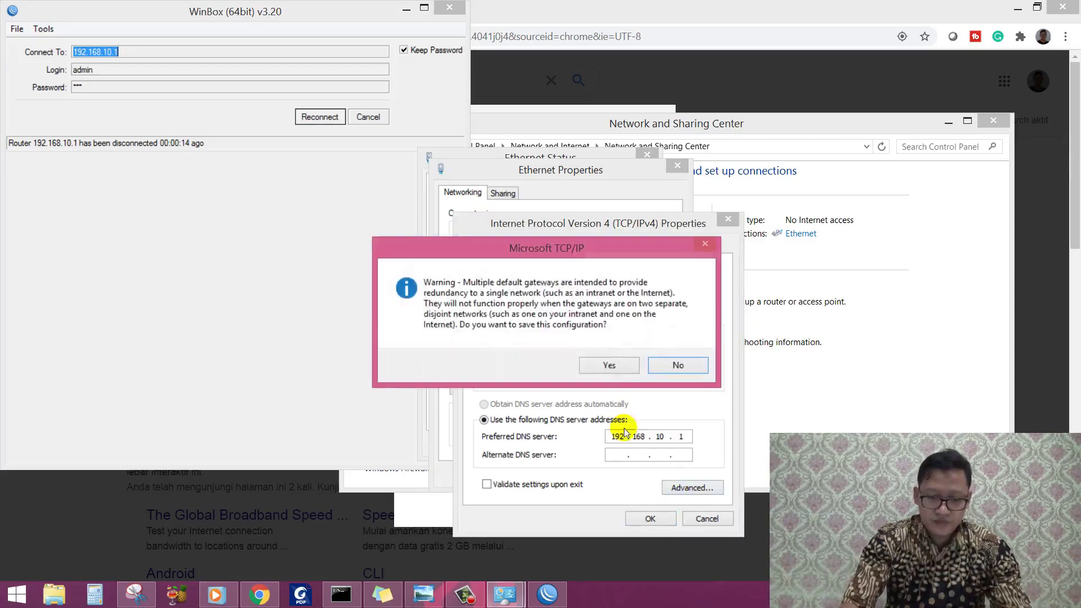
left_click(616, 363)
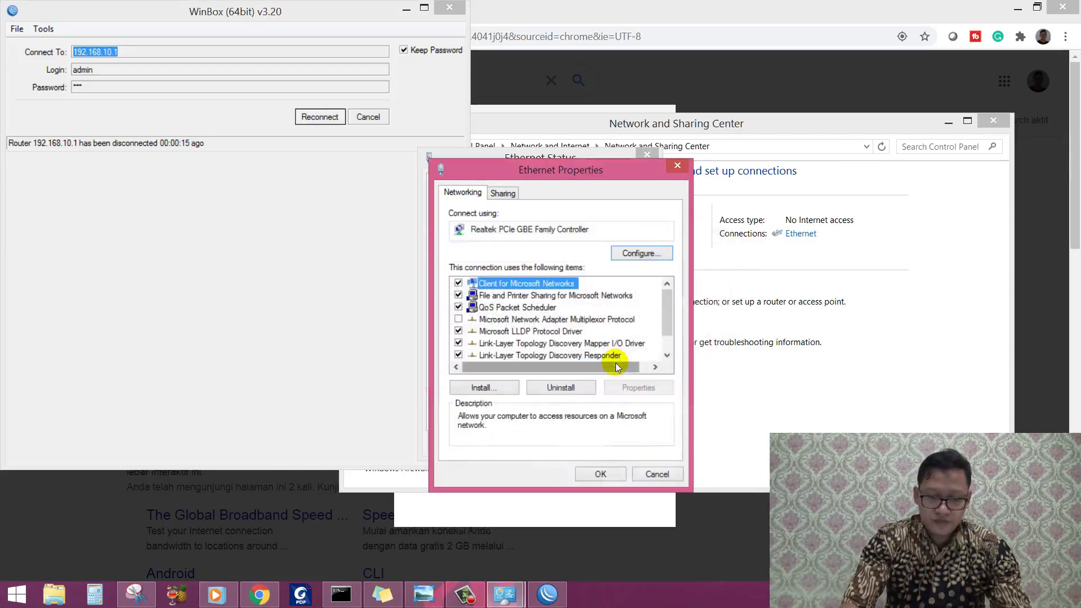
left_click(599, 474)
Step: Verify the connection details show IPv4 192.168.10.10, then reconnect WinBox to the router
left_click(495, 288)
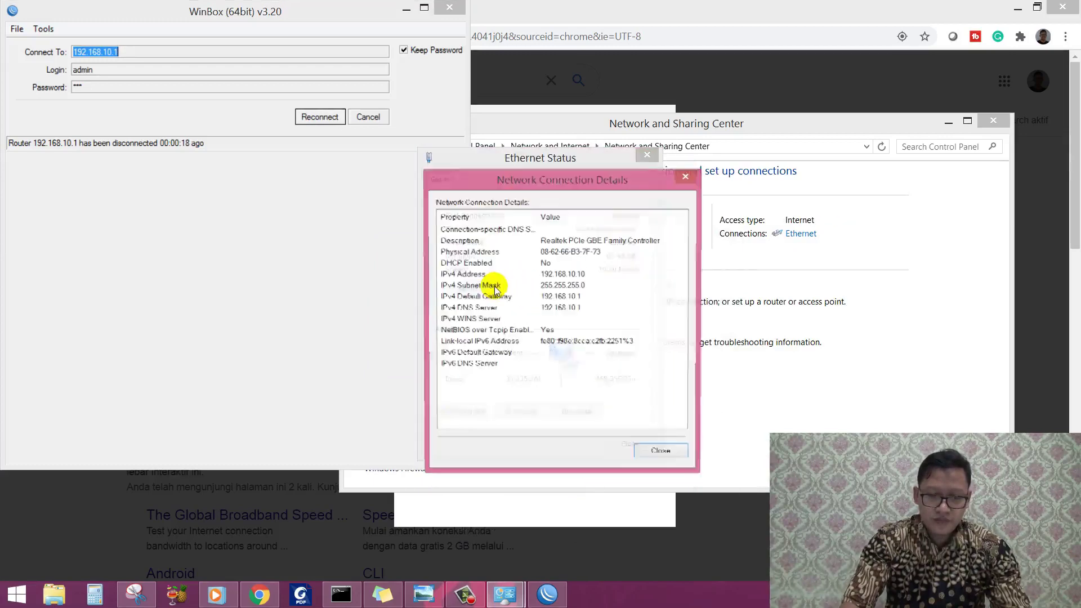
left_click(686, 177)
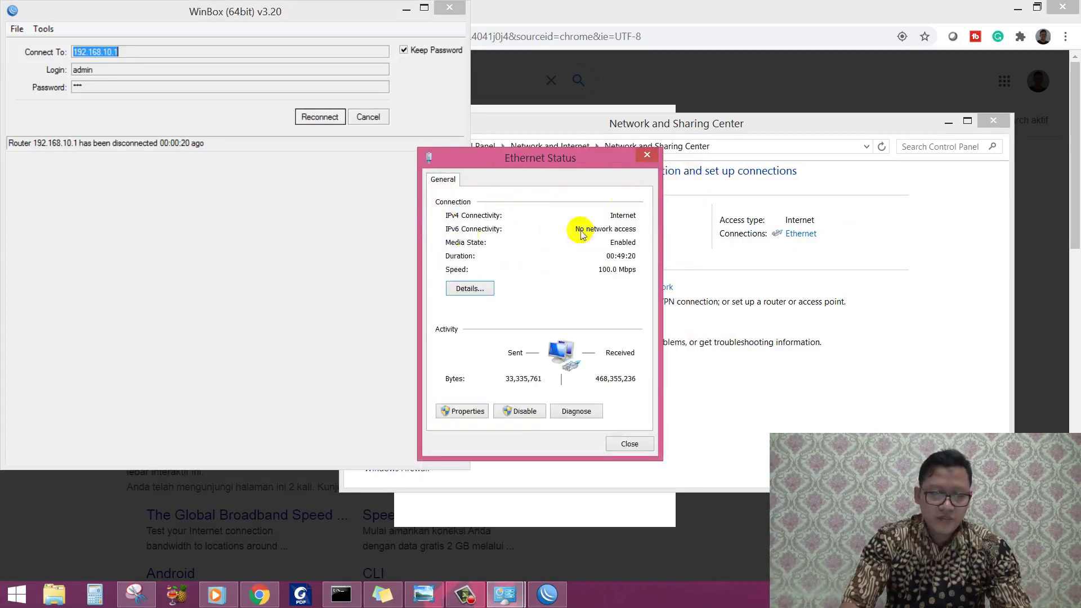
left_click(479, 289)
left_click(560, 274)
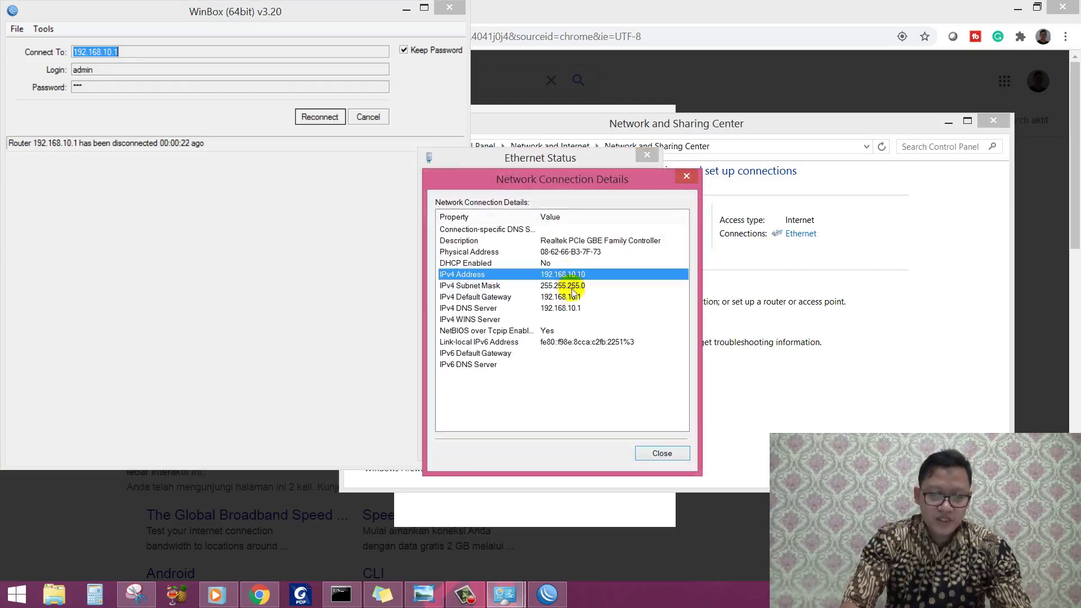
left_click(687, 176)
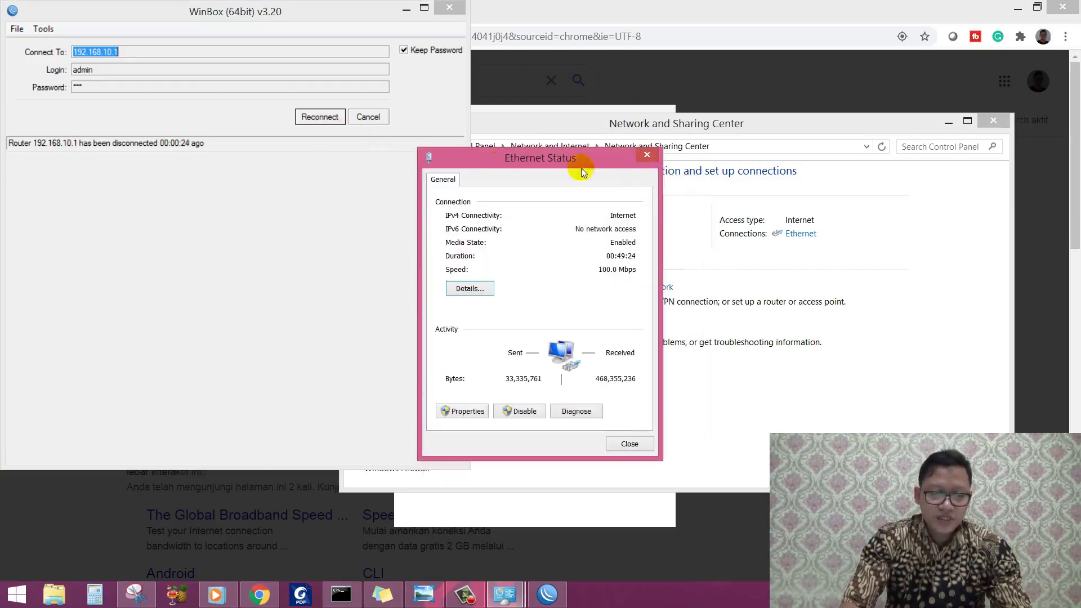
left_click(647, 155)
left_click(329, 118)
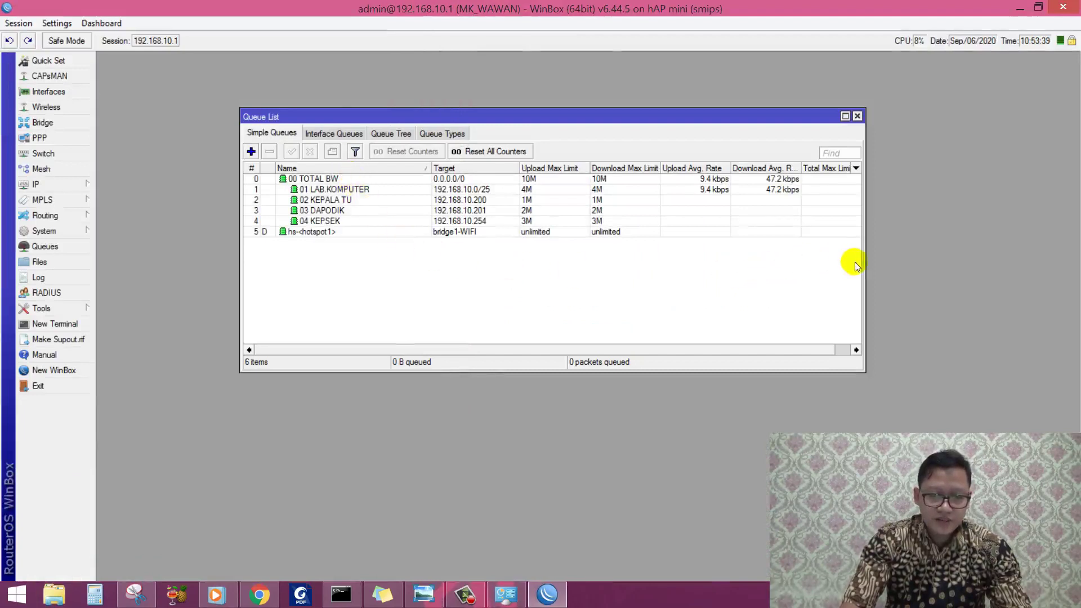
Step: Compare the 01 LAB KOMPUTER and 04 KEPSEK queue rates, then return to Chrome's speed test result
left_click(366, 187)
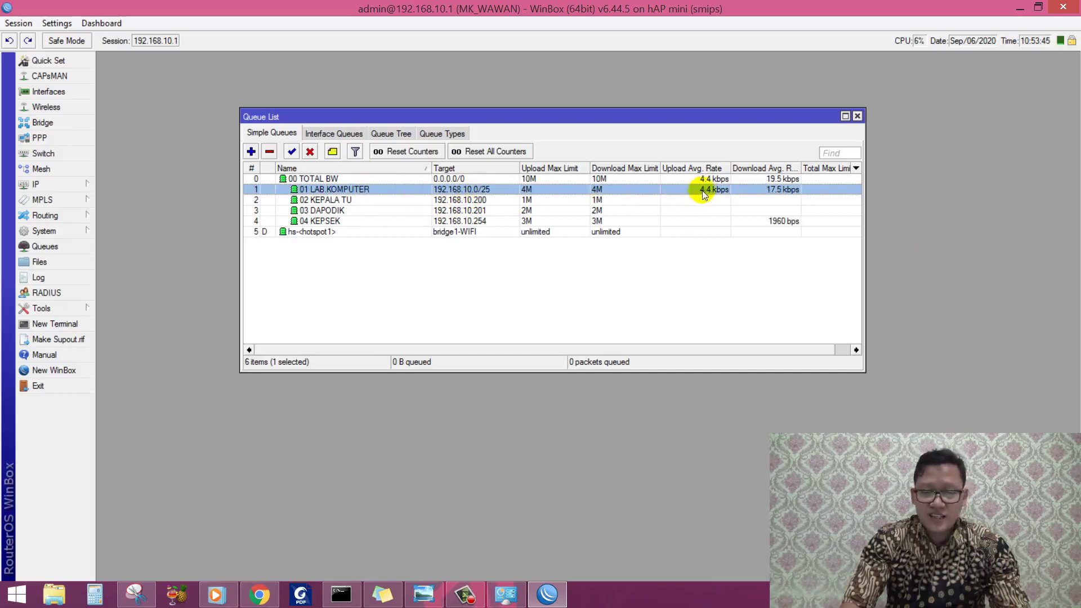
left_click(698, 219)
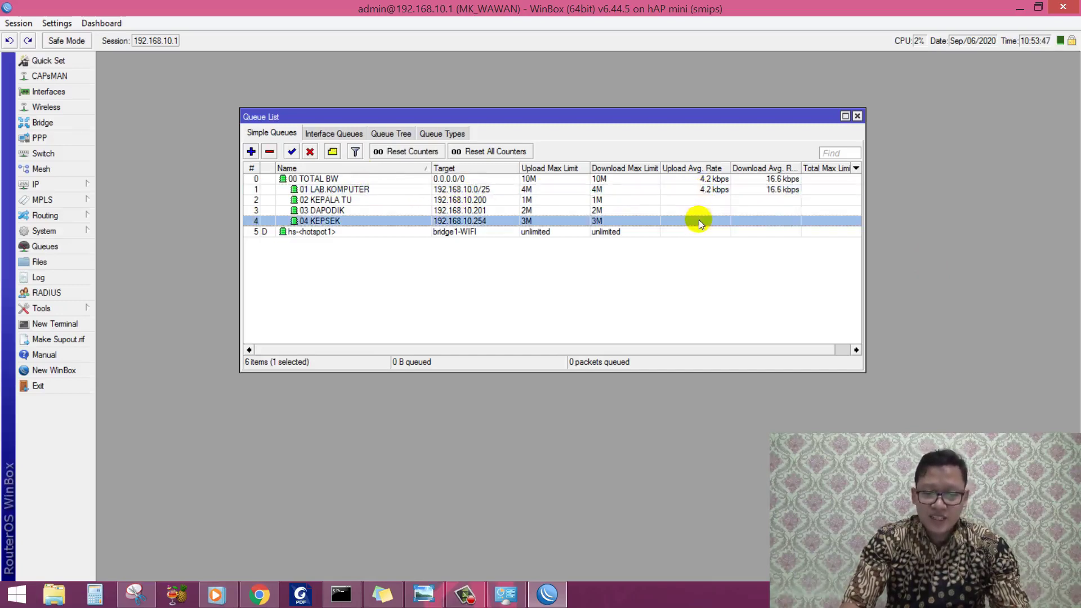
left_click(695, 190)
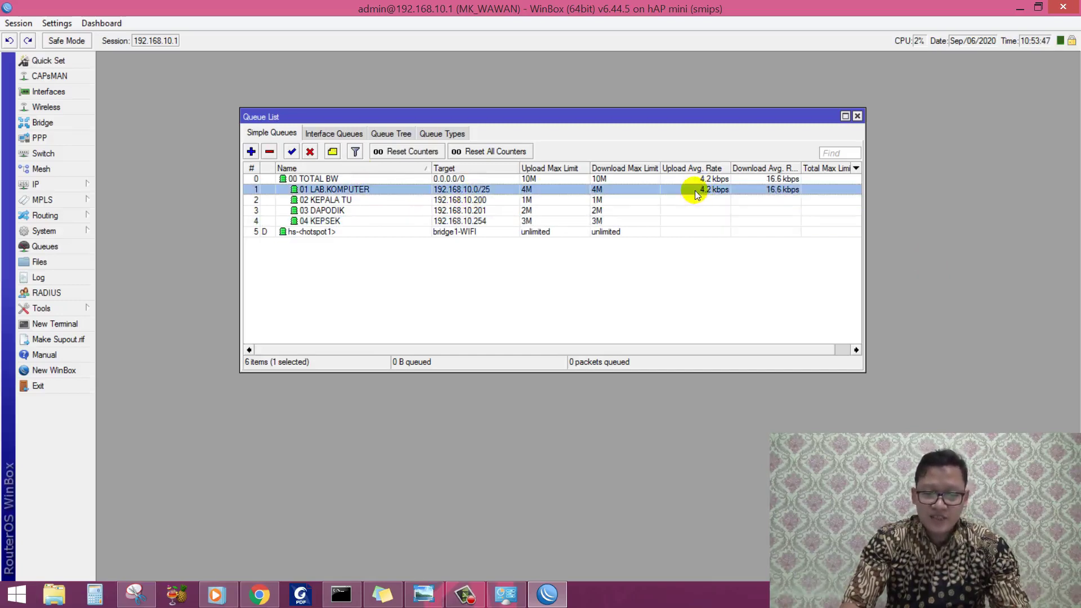
left_click(254, 594)
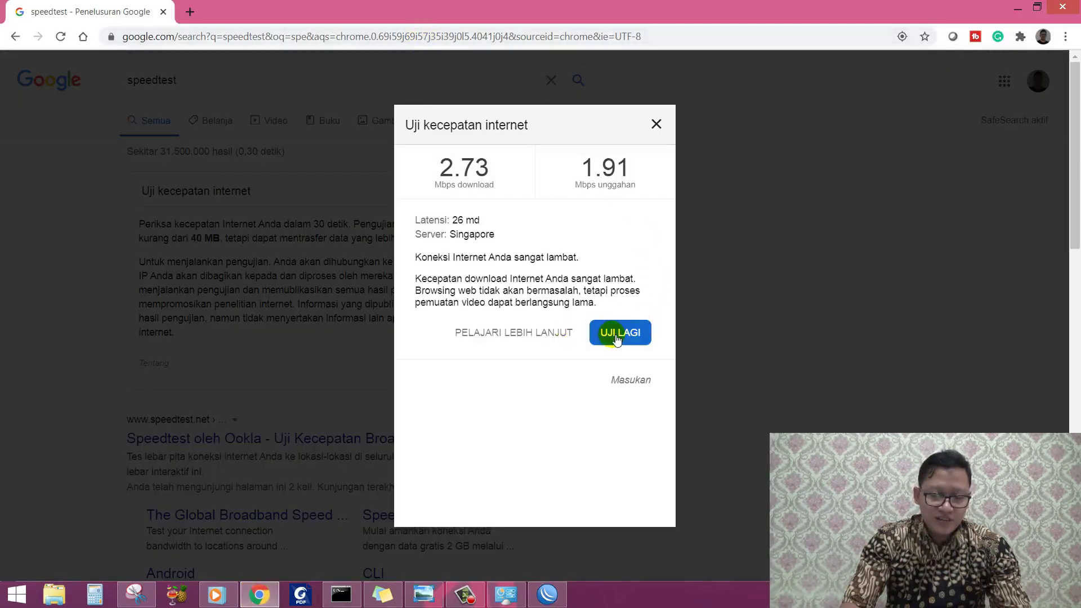
Step: Rerun the Google speed test, reaching 3.52 Mbps download, while checking WinBox queue rates
left_click(614, 337)
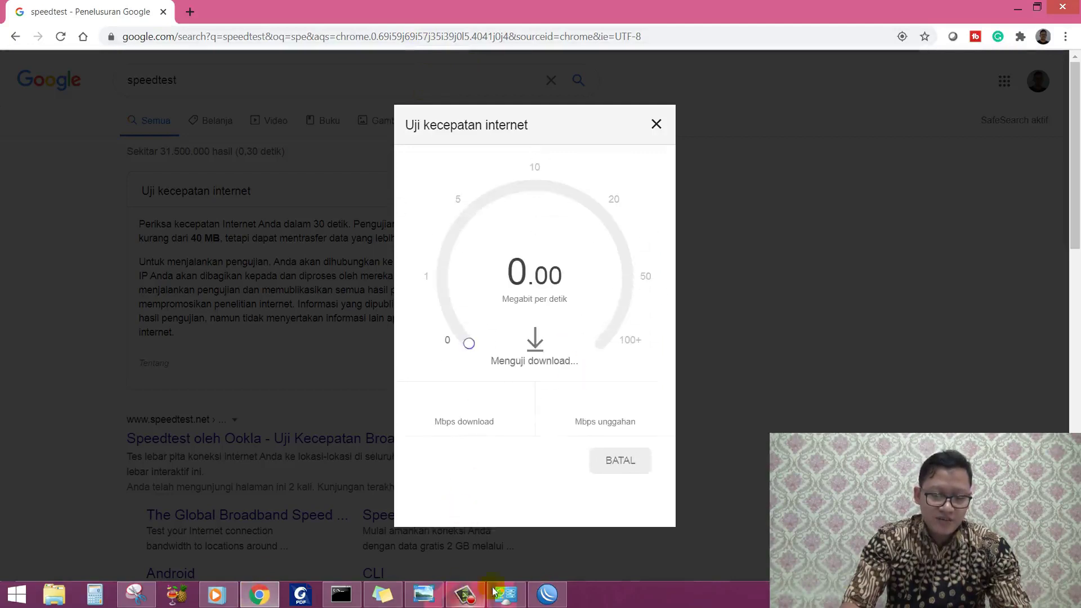
left_click(549, 594)
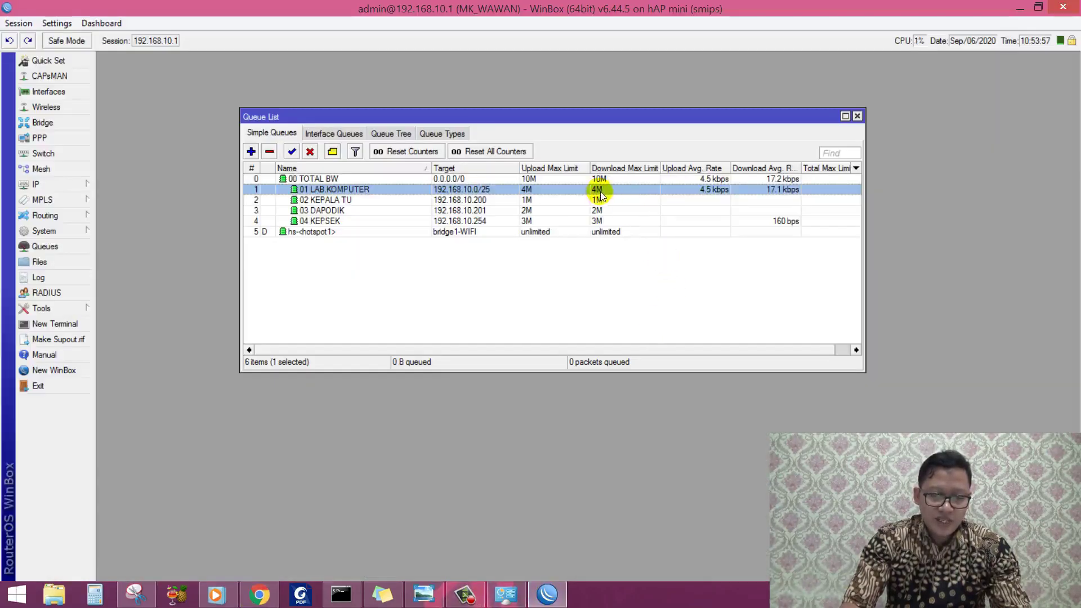
left_click(546, 597)
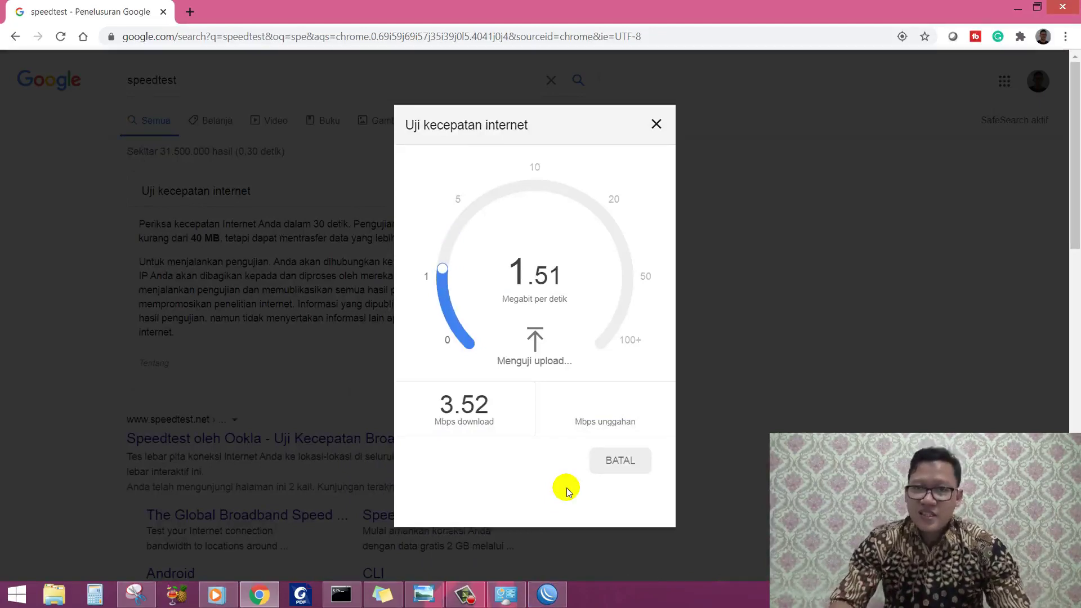
Step: Compare the 02 KEPALA TU and 01 LAB KOMPUTER queue rates, then close the Queue List
left_click(547, 598)
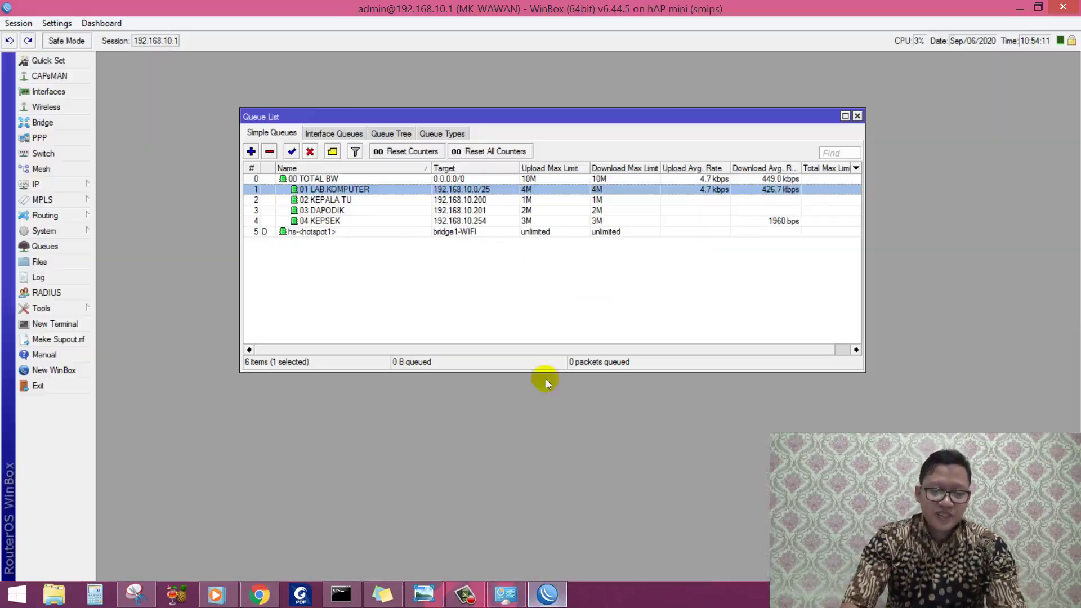
left_click(598, 201)
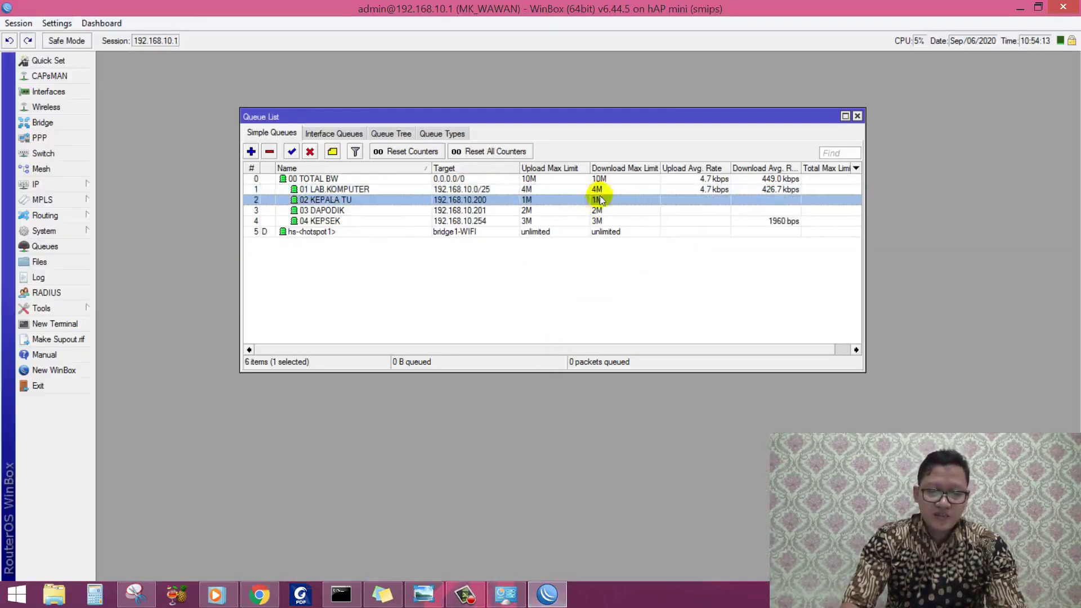
left_click(598, 191)
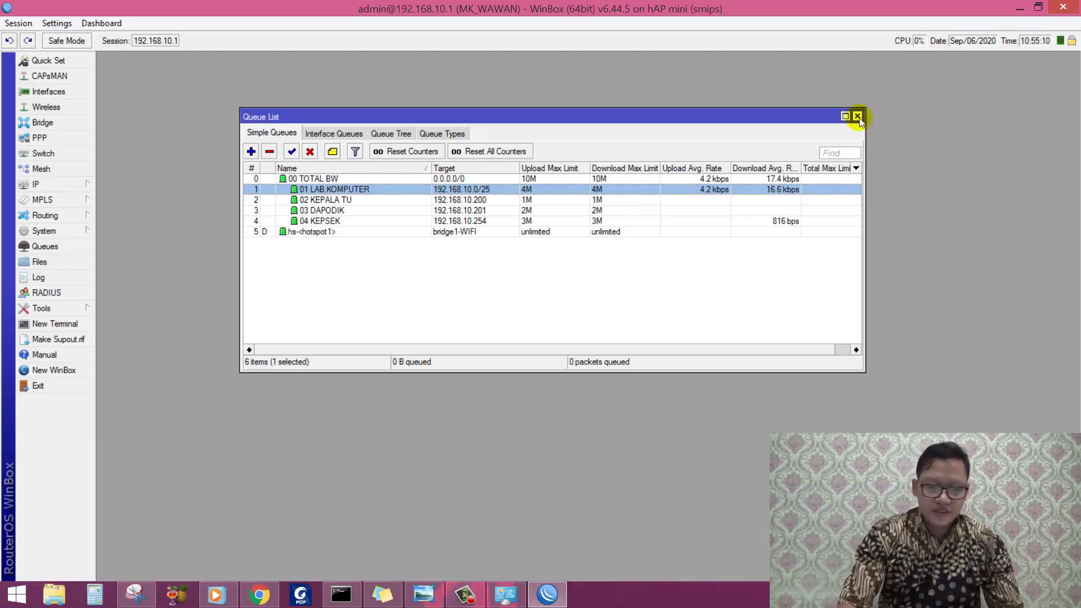
left_click(858, 116)
Step: Open IP > Hotspot to show user profiles from 00 KEPSEK 1M/1M to 04 SISWA 512k/512k
left_click(82, 184)
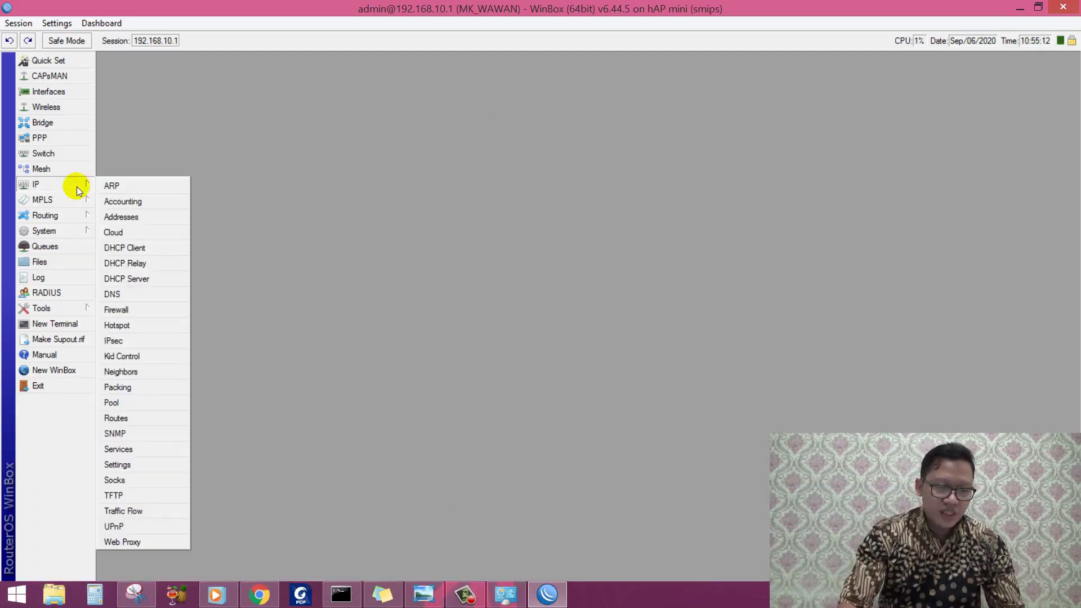
left_click(141, 329)
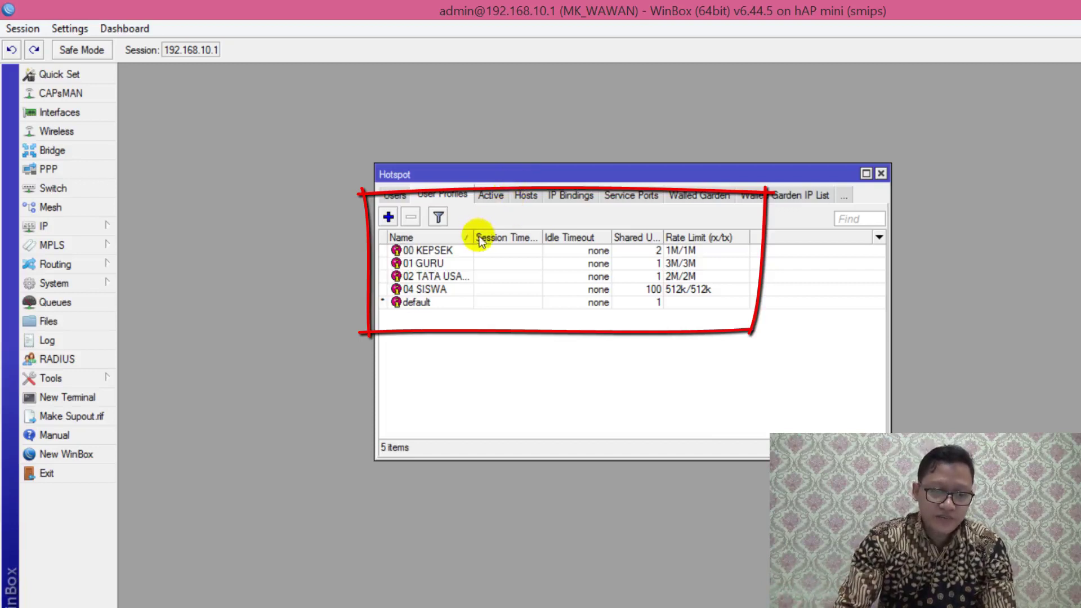
Step: Widen the Name and Shared Users columns and inspect the 00 KEPSEK and 01 GURU profiles
left_click_drag(480, 238, 487, 239)
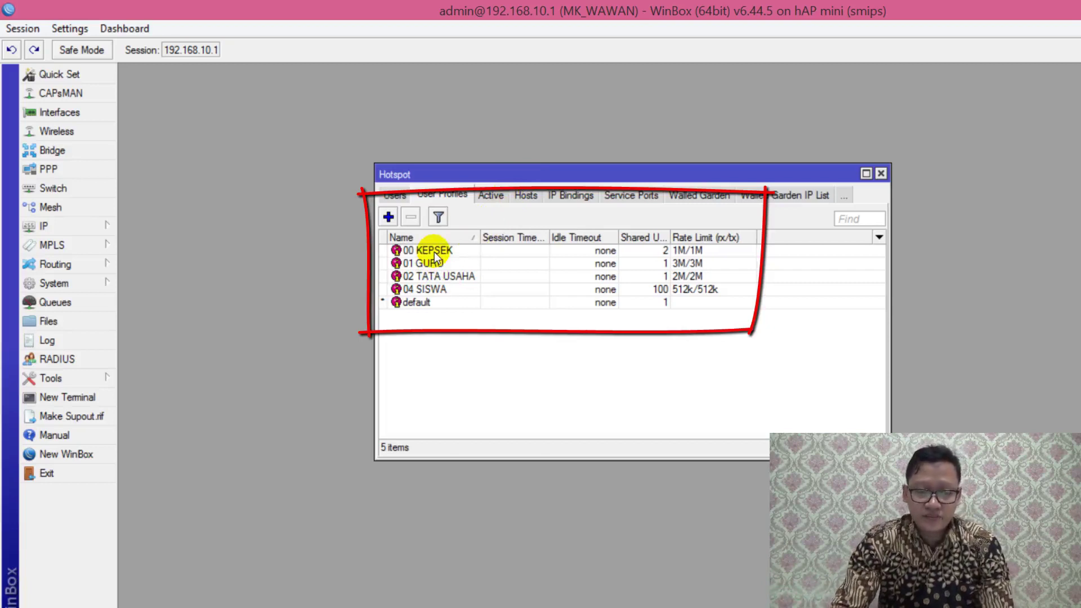
left_click(635, 253)
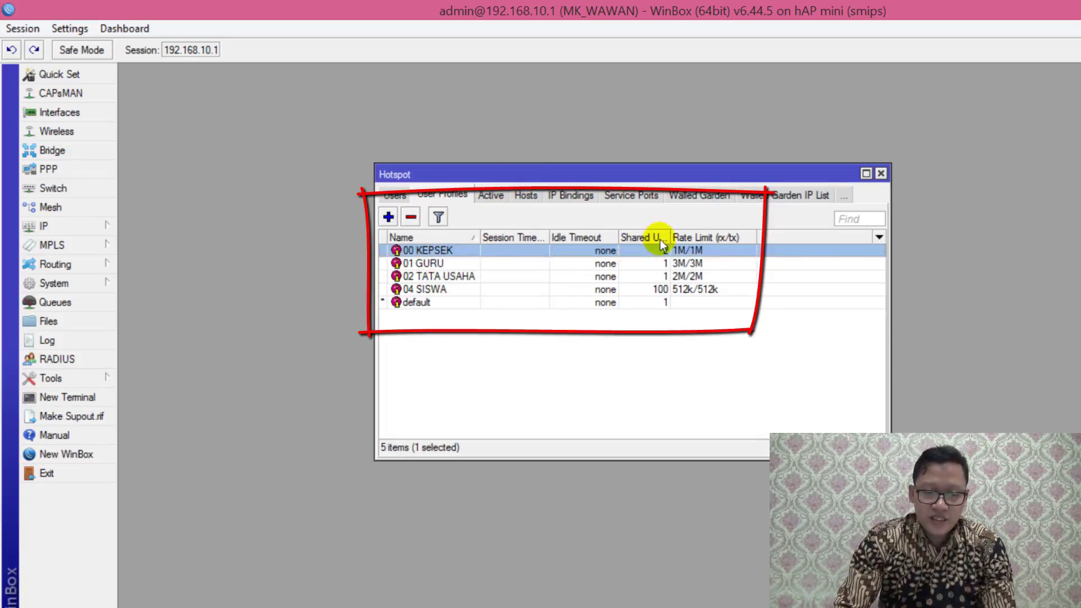
left_click_drag(675, 237, 686, 237)
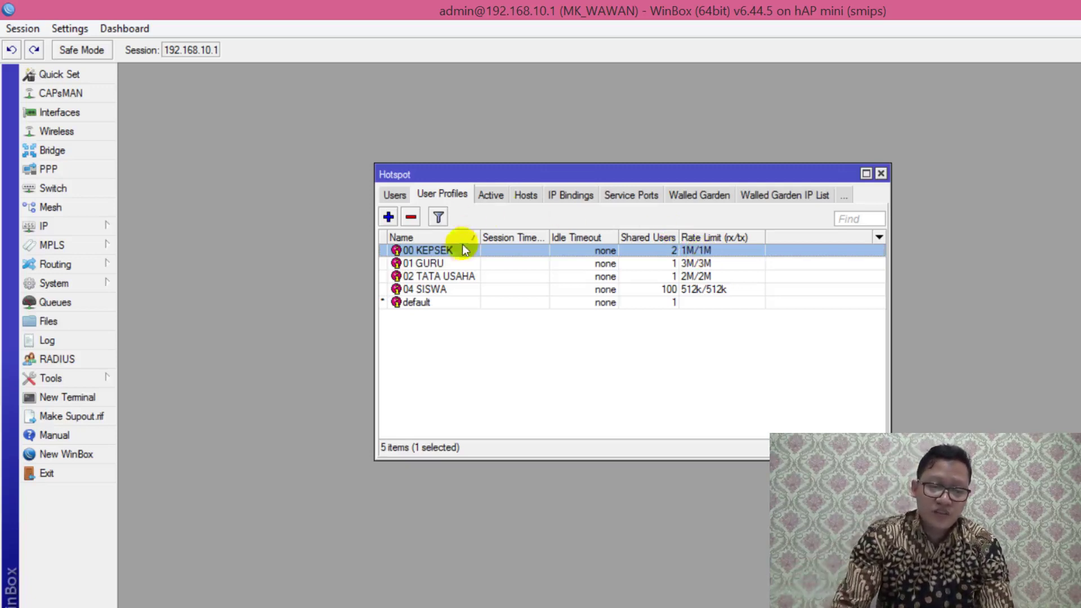
left_click(447, 264)
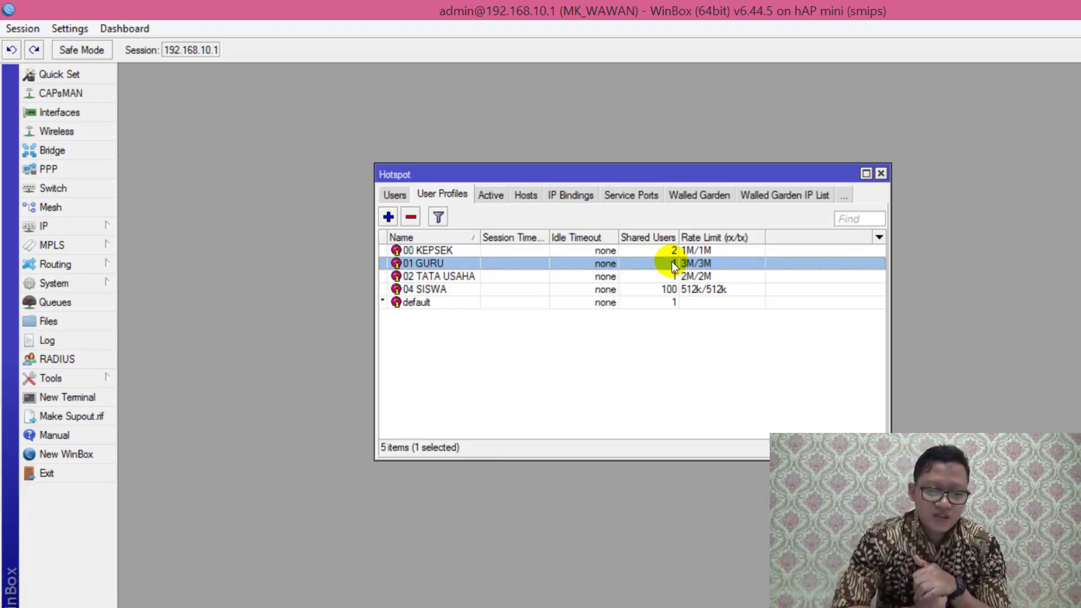
Step: Review the 02 TATA USAHA and 04 SISWA profiles, with SISWA at 512k/512k for 100 users
left_click(466, 276)
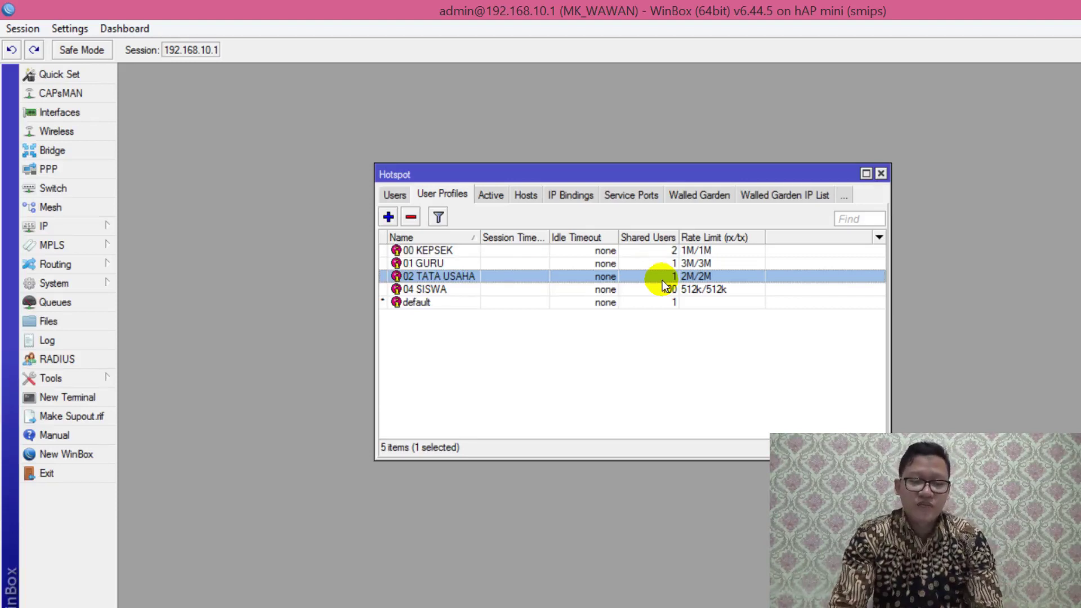
left_click(440, 293)
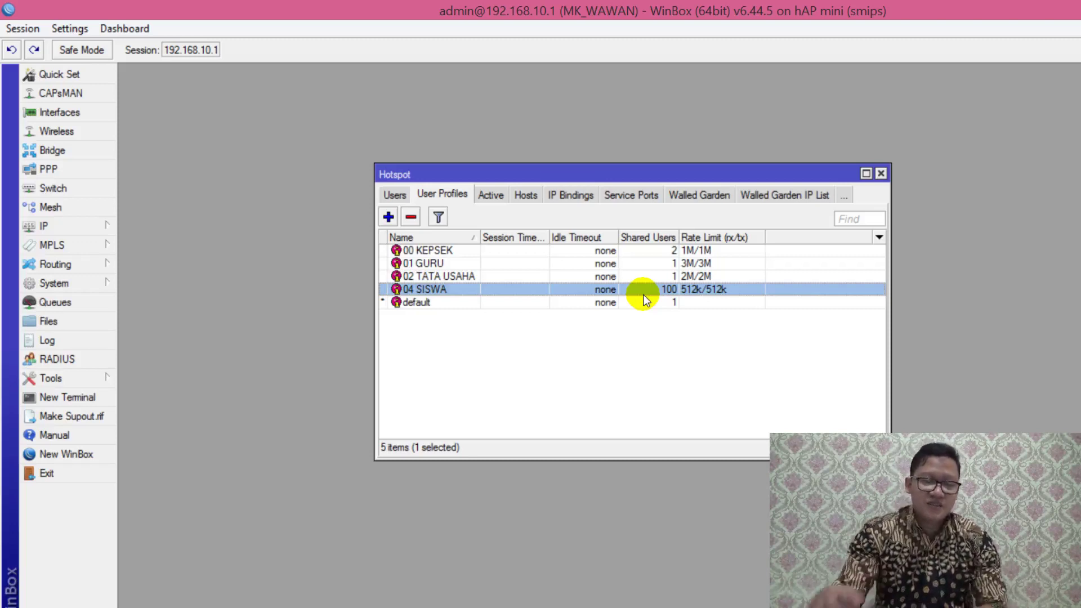
Step: Close the Hotspot window and reopen it from the IP menu
left_click(882, 174)
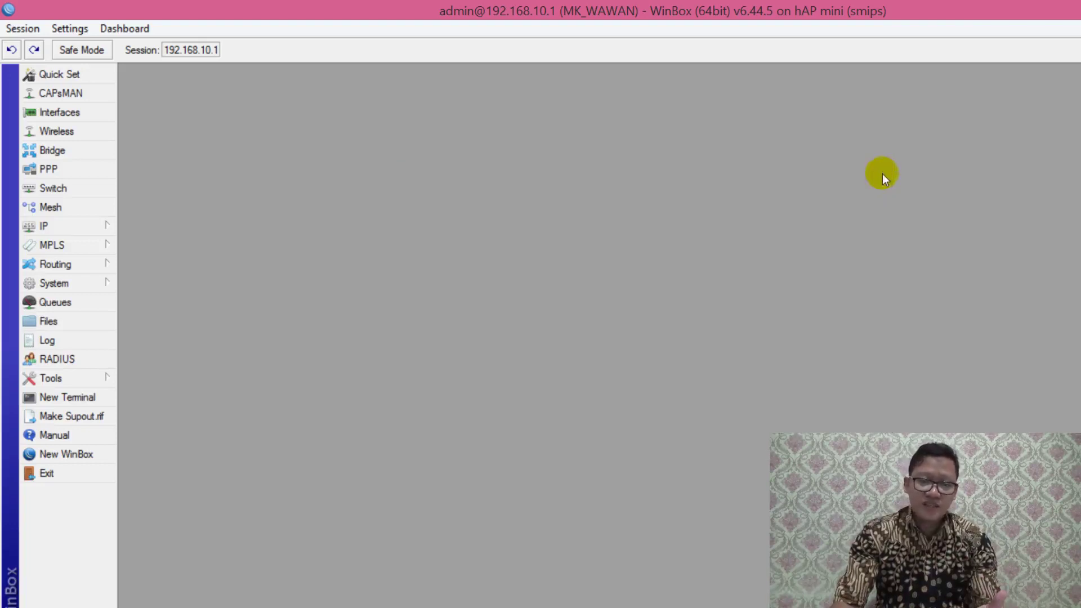
left_click(110, 228)
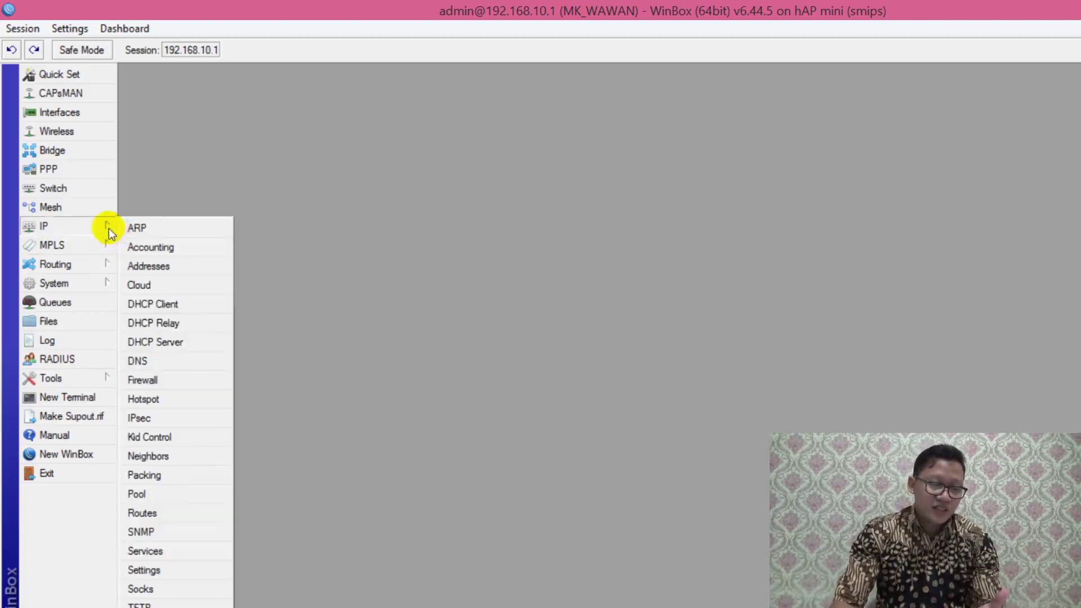
left_click(177, 398)
left_click(84, 283)
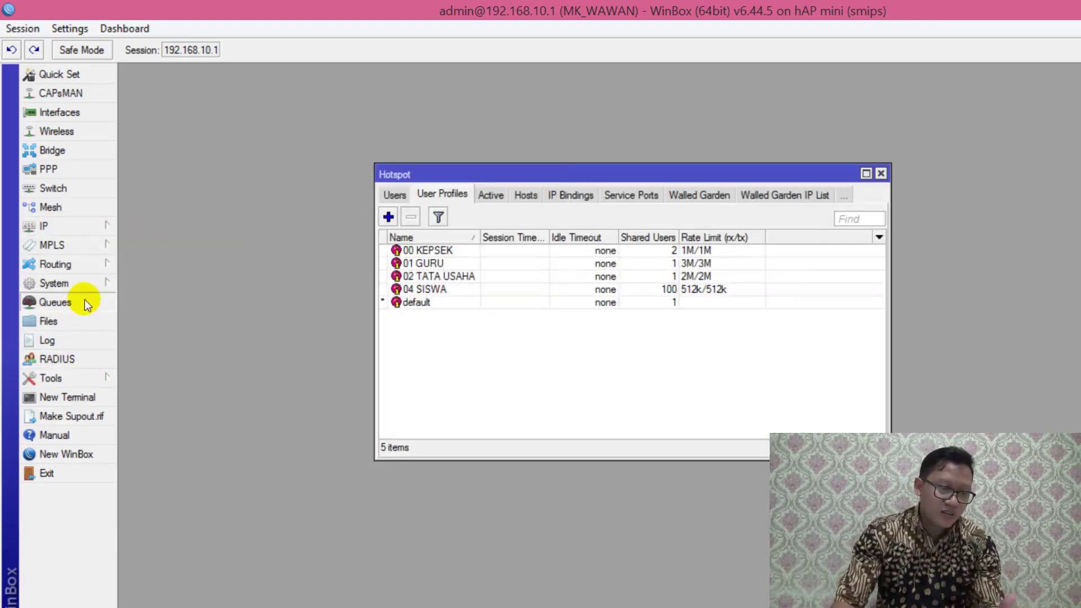
Step: Place the Queue List below the Hotspot profiles and select the hs-<hotspot1> queue
left_click(85, 300)
left_click_drag(434, 145, 414, 354)
left_click(375, 493)
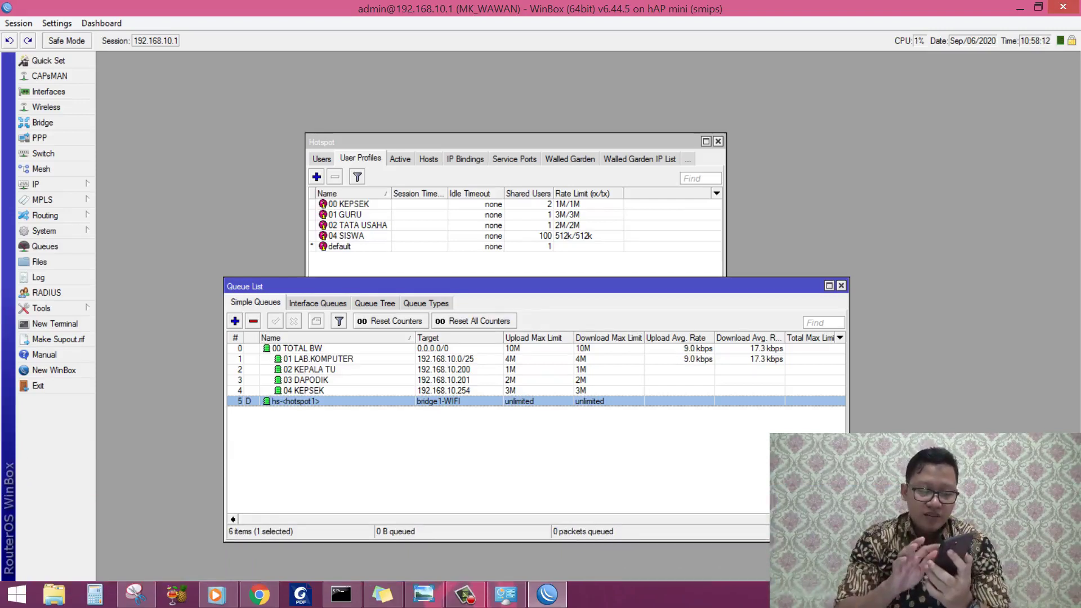
Step: Open the Windows Networks panel as a 3M hotspot-user queue for 192.168.20.254 appears
left_click(986, 595)
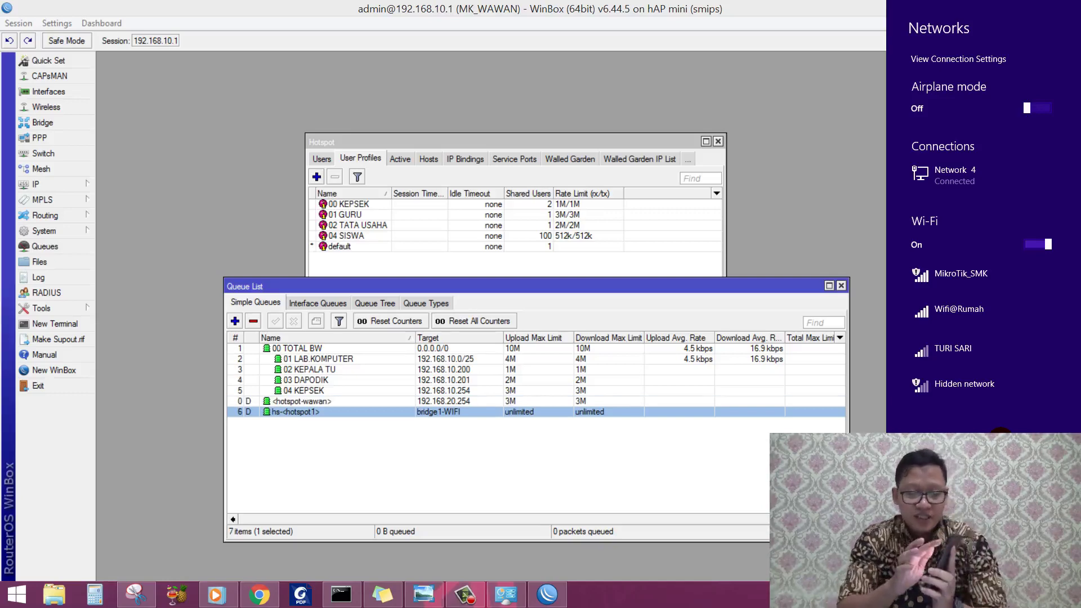
Step: Dismiss the Networks panel and check the <hotspot-wawan> queue's live traffic under its 3M limits
left_click(544, 447)
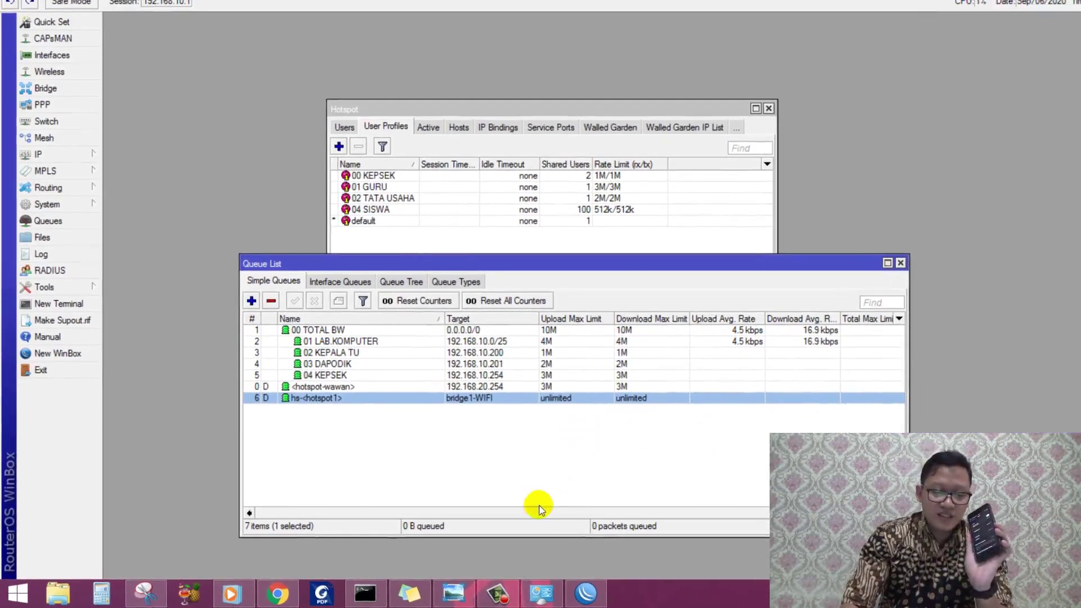
left_click(387, 387)
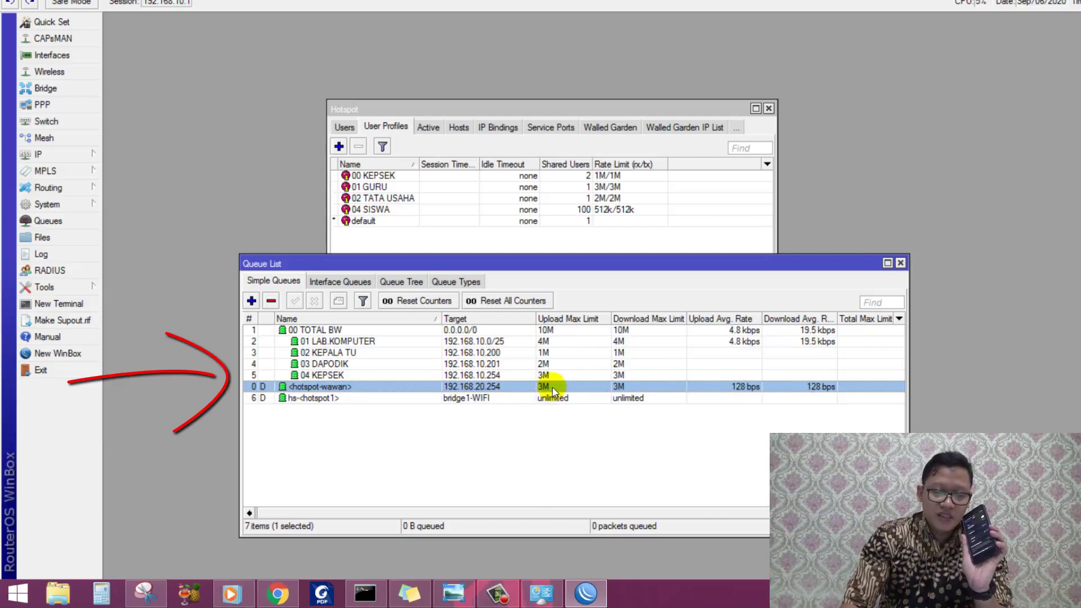
left_click(614, 456)
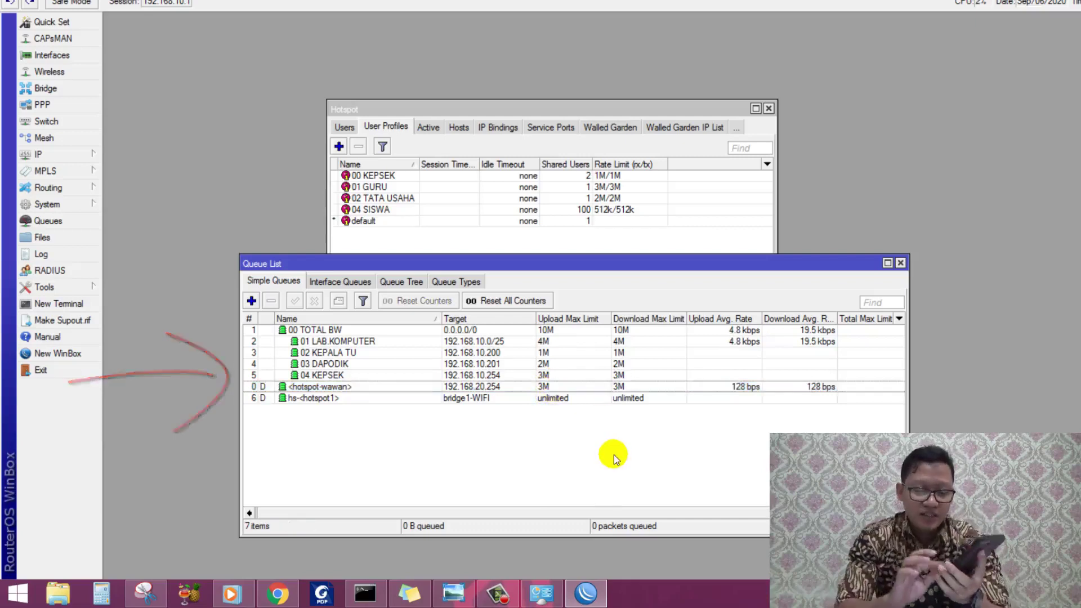